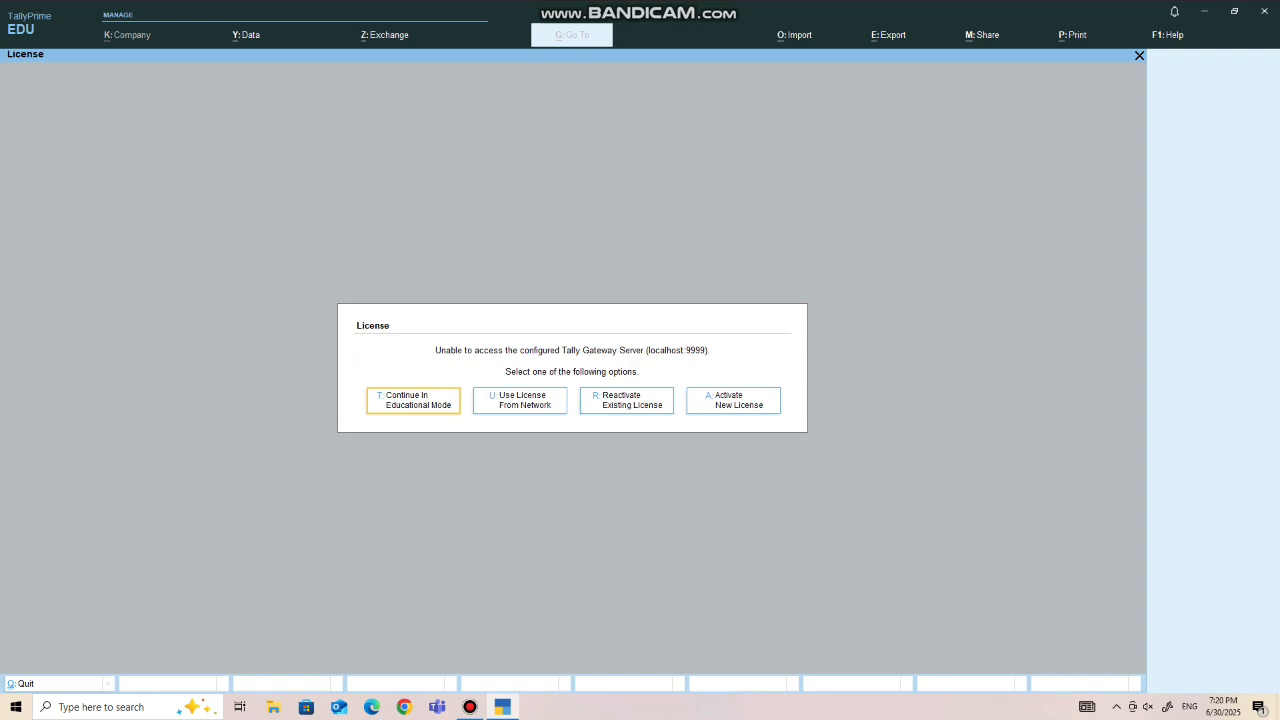
Continue in Educational Mode and start creating a new company
{"action": "key", "text": "Return"}
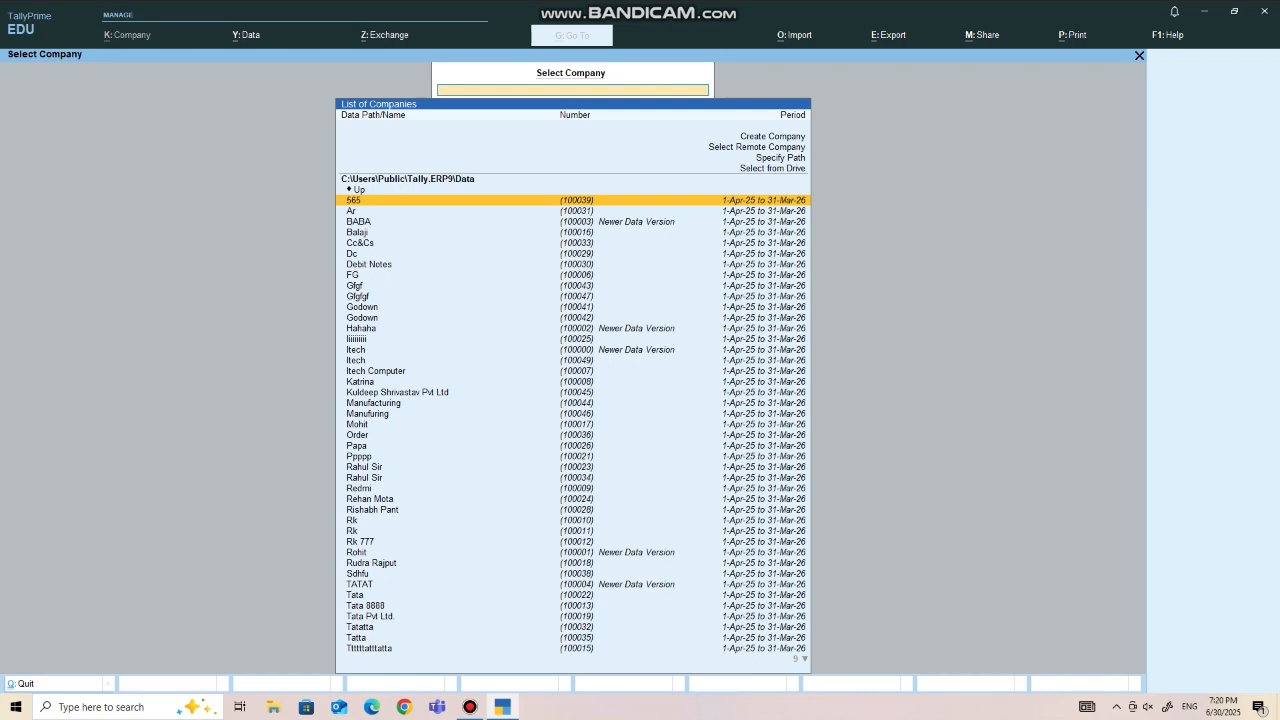
{"action": "key", "text": "Up"}
{"action": "key", "text": "Up"}
{"action": "key", "text": "Up"}
{"action": "key", "text": "Up"}
{"action": "key", "text": "Up"}
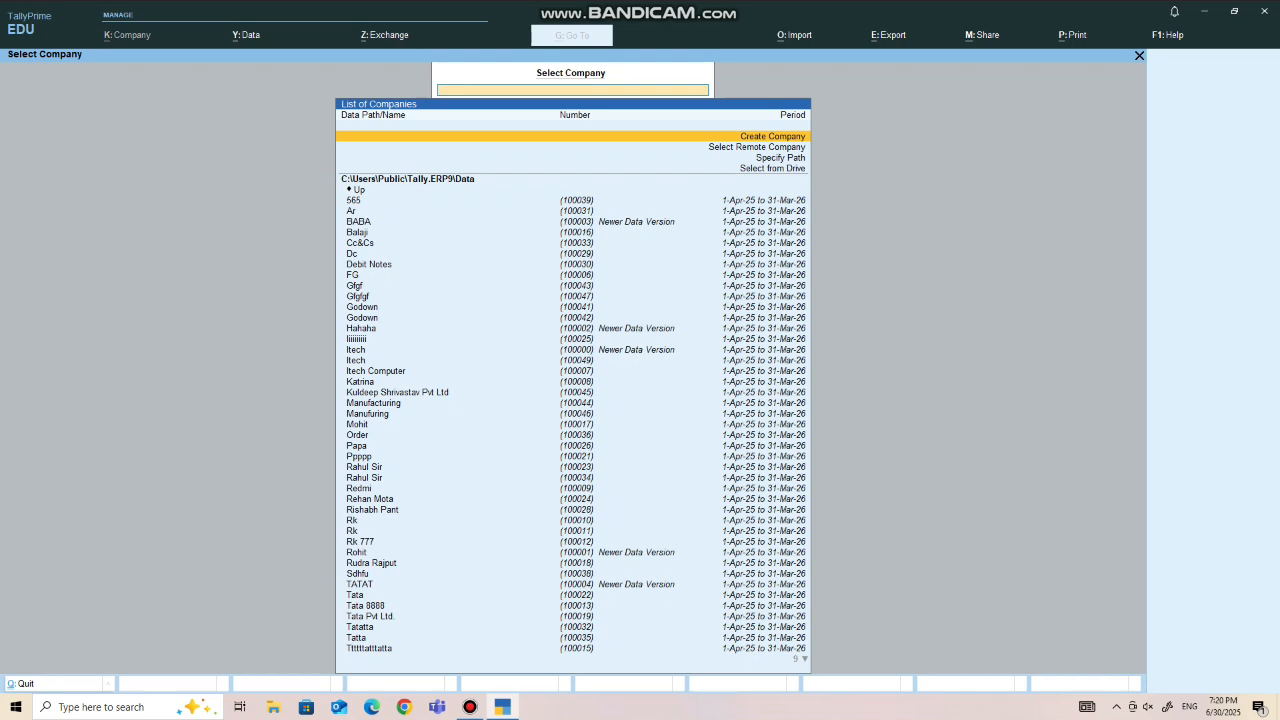
{"action": "key", "text": "Return"}
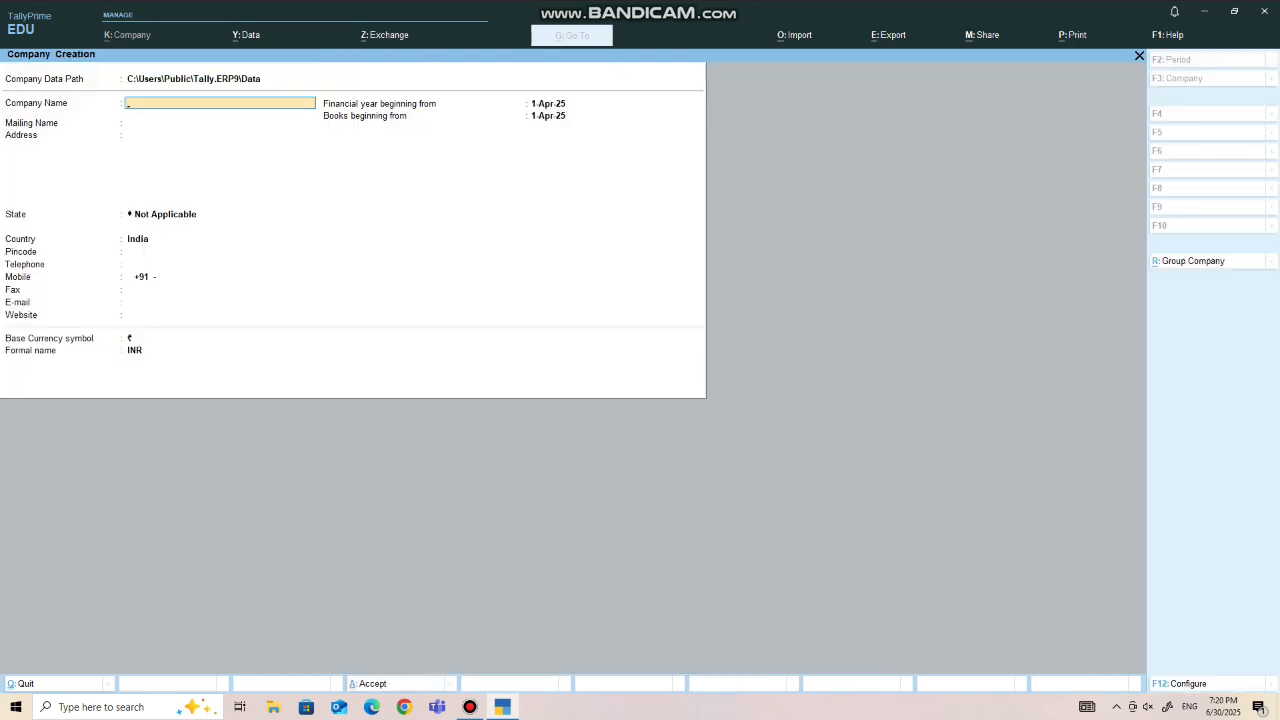
Name the new company TATA MOTORS, keeping the same mailing name and leaving the address blank
{"action": "type", "text": "TATA MOTORS"}
{"action": "key", "text": "Return"}
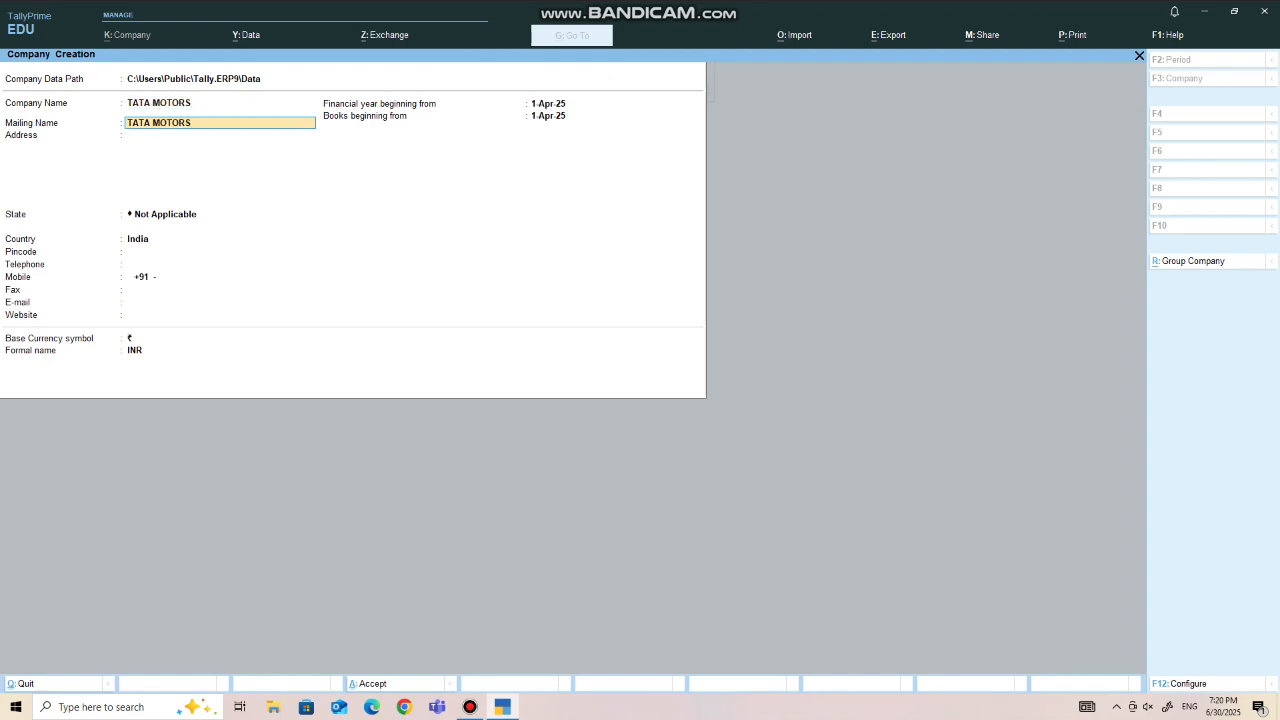
{"action": "key", "text": "Return"}
{"action": "key", "text": "Return"}
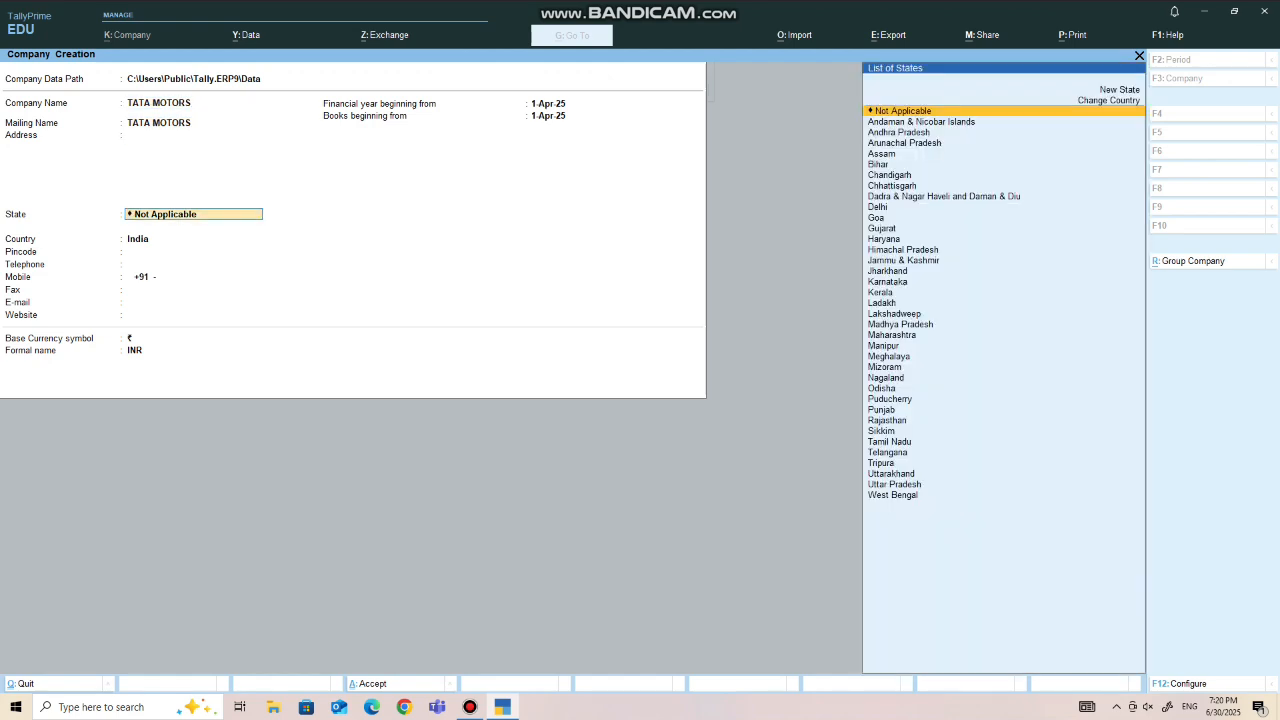
Set the company's state to Uttar Pradesh
{"action": "key", "text": "Down"}
{"action": "key", "text": "Down"}
{"action": "key", "text": "Down"}
{"action": "key", "text": "Down"}
{"action": "key", "text": "Down"}
{"action": "key", "text": "Down"}
{"action": "key", "text": "Down"}
{"action": "key", "text": "Down"}
{"action": "key", "text": "Down"}
{"action": "key", "text": "Down"}
{"action": "key", "text": "Down"}
{"action": "key", "text": "Down"}
{"action": "key", "text": "Down"}
{"action": "key", "text": "Down"}
{"action": "key", "text": "Down"}
{"action": "key", "text": "Down"}
{"action": "key", "text": "Down"}
{"action": "key", "text": "Down"}
{"action": "key", "text": "Down"}
{"action": "key", "text": "Down"}
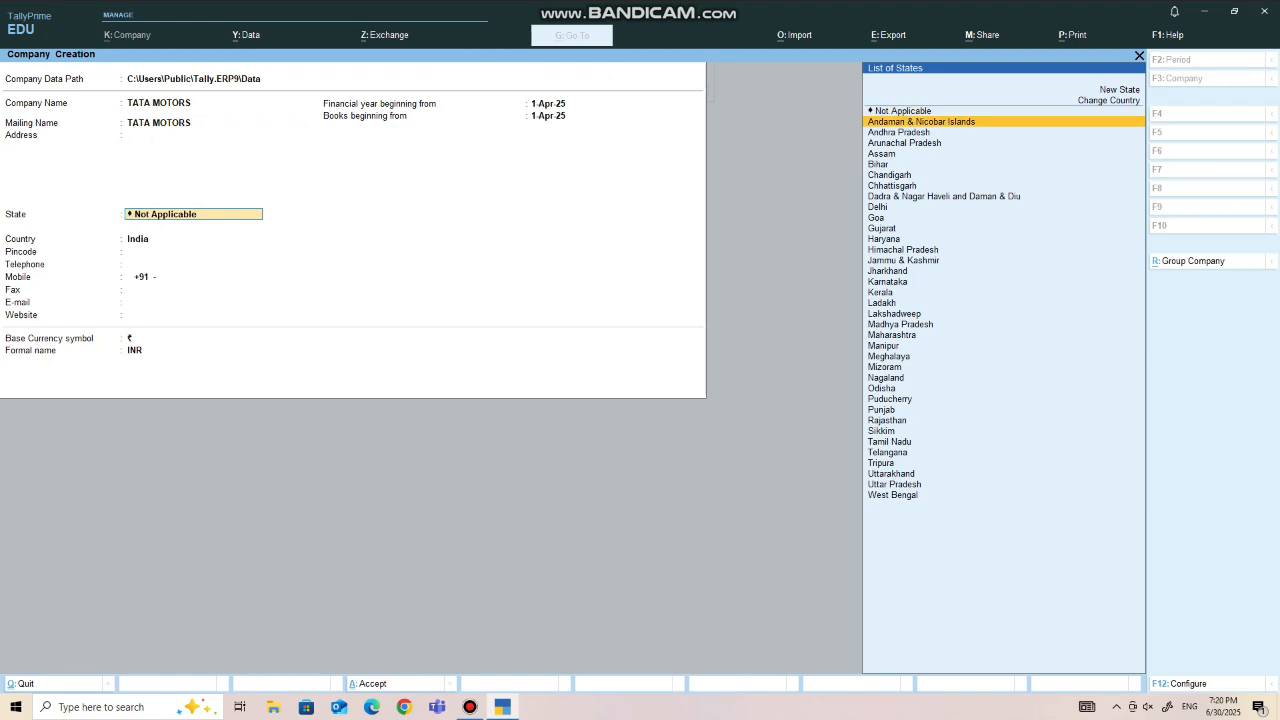
{"action": "key", "text": "Down"}
{"action": "key", "text": "Down"}
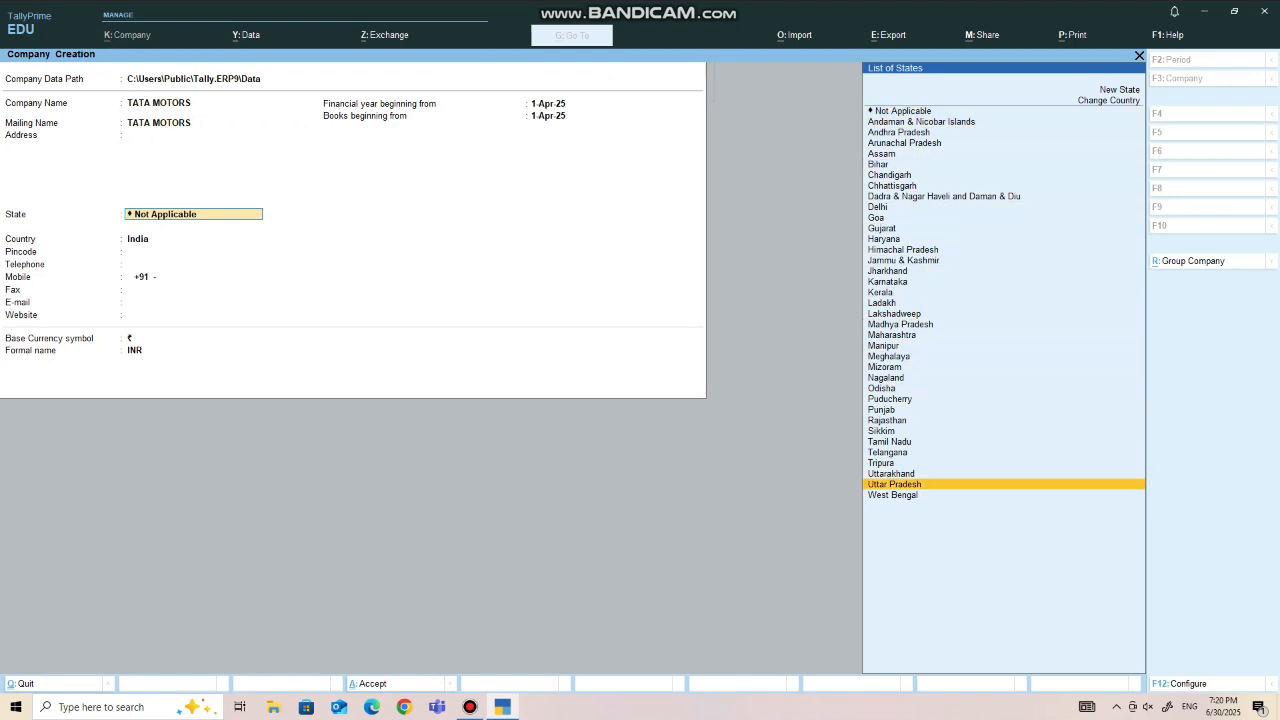
{"action": "key", "text": "Return"}
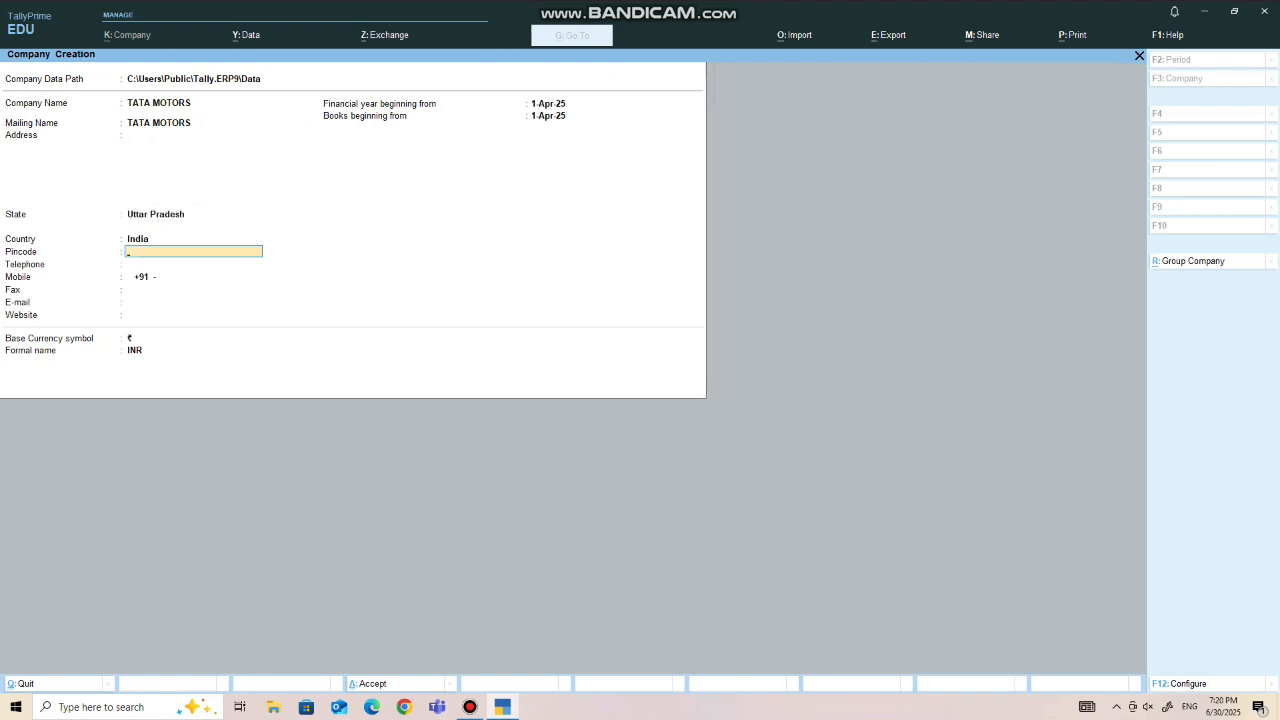
Save the new company and accept its default accounting, inventory and taxation features
{"action": "key", "text": "ctrl"}
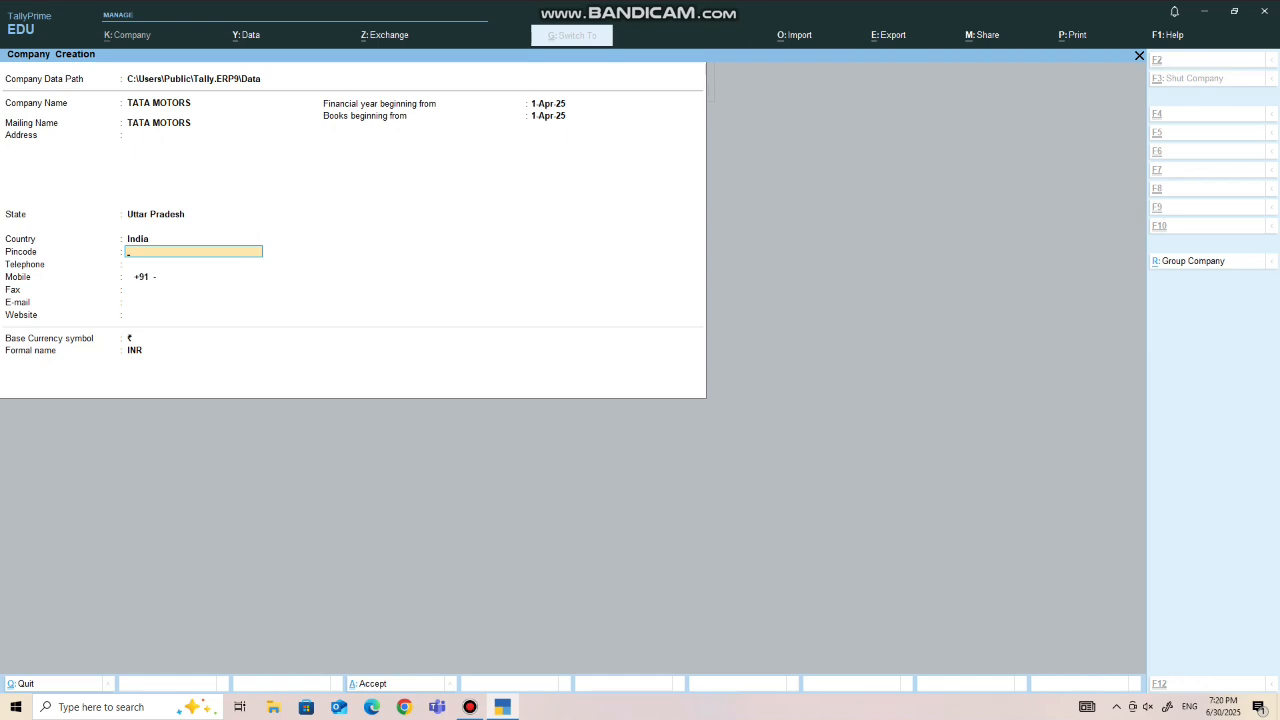
{"action": "key", "text": "ctrl+a"}
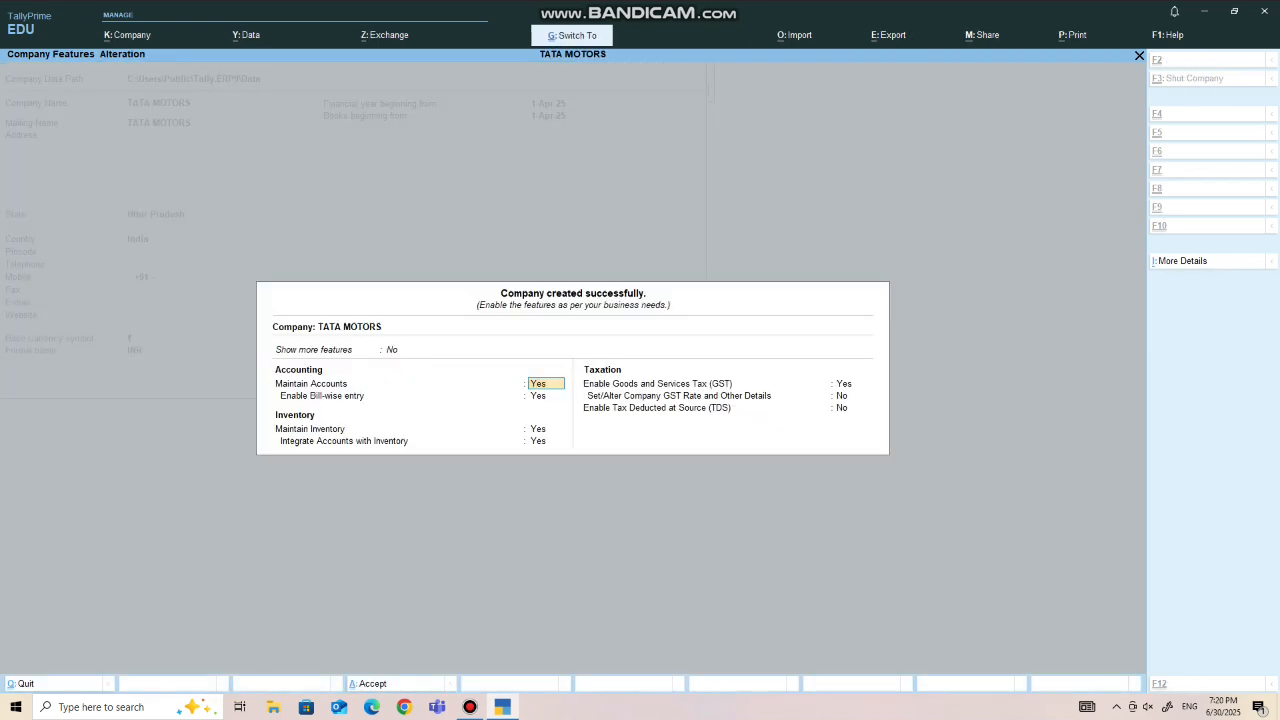
{"action": "key", "text": "ctrl+a"}
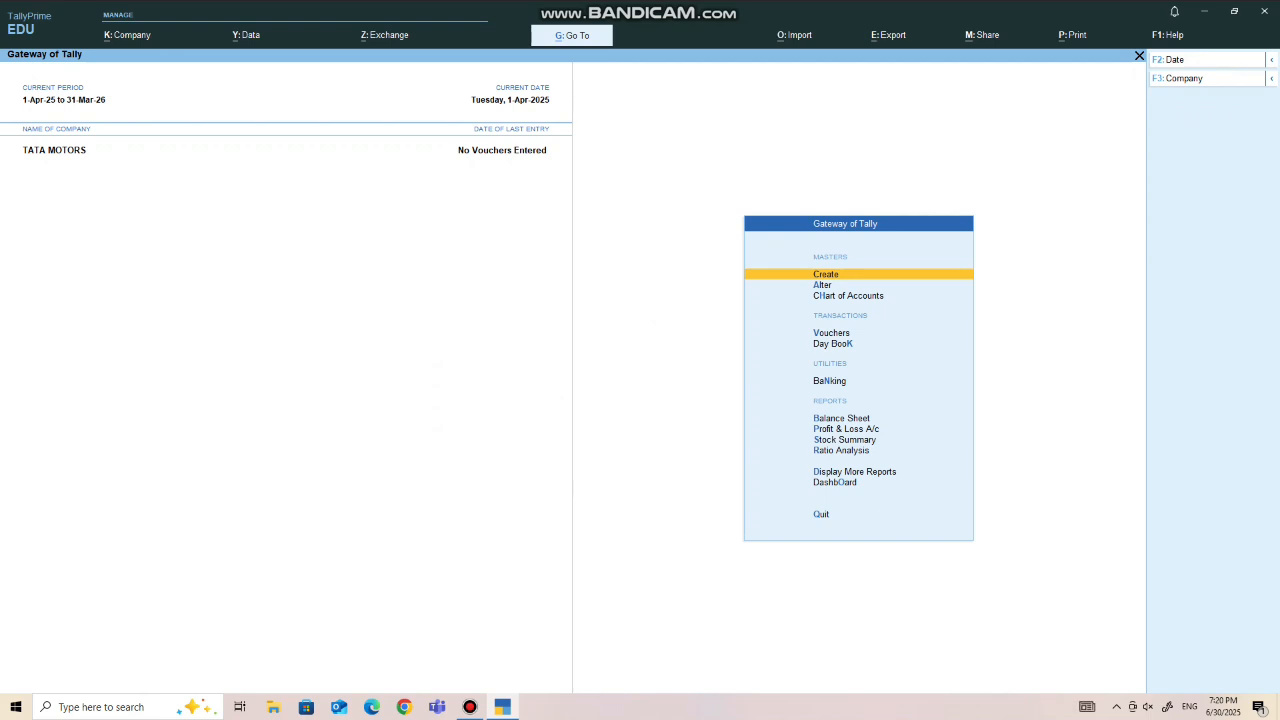
Create a ledger named SALES under the Sales Accounts group and save it
{"action": "key", "text": "Down"}
{"action": "key", "text": "Up"}
{"action": "key", "text": "Down"}
{"action": "key", "text": "Up"}
{"action": "key", "text": "Return"}
{"action": "key", "text": "Down"}
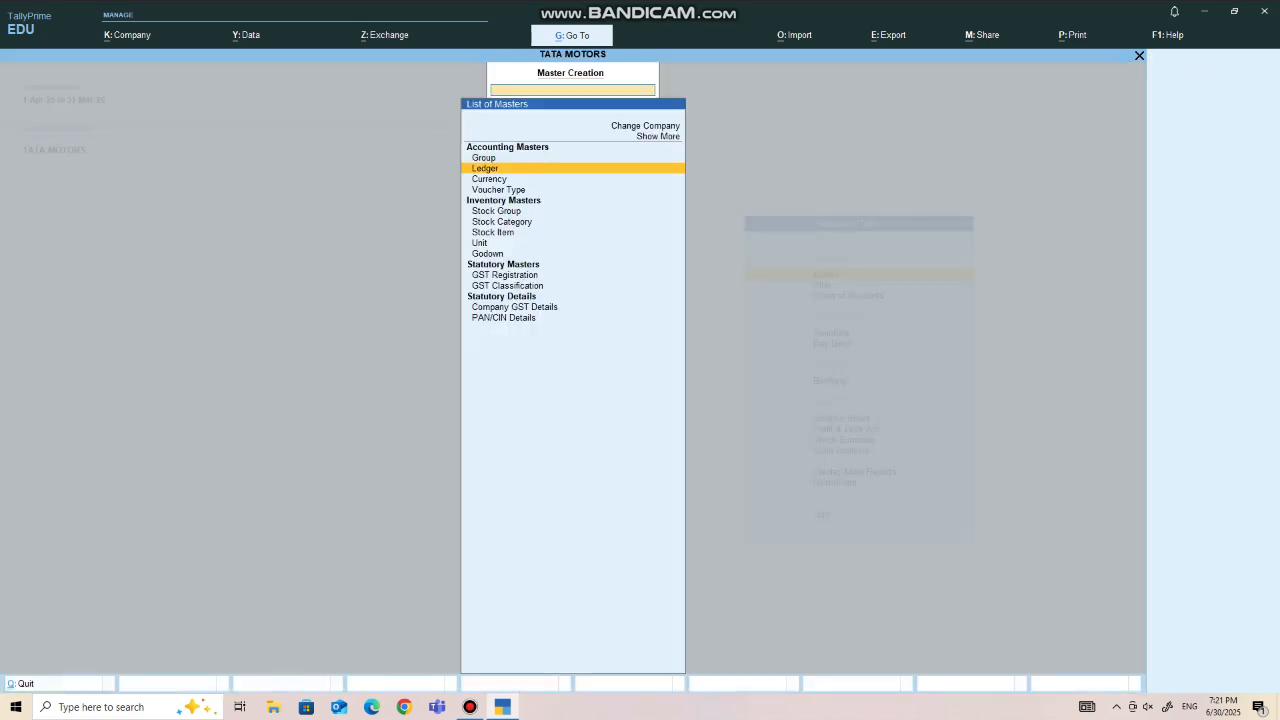
{"action": "key", "text": "Return"}
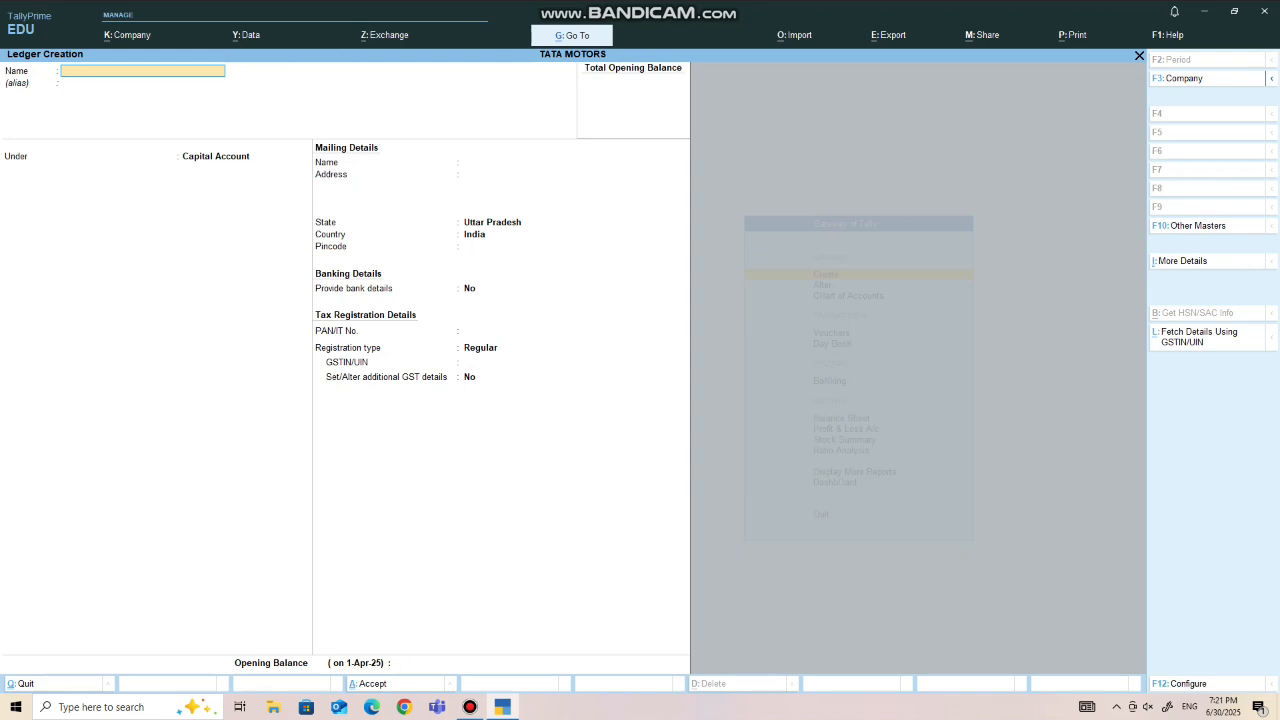
{"action": "type", "text": "SALES"}
{"action": "key", "text": "Return"}
{"action": "type", "text": "SA"}
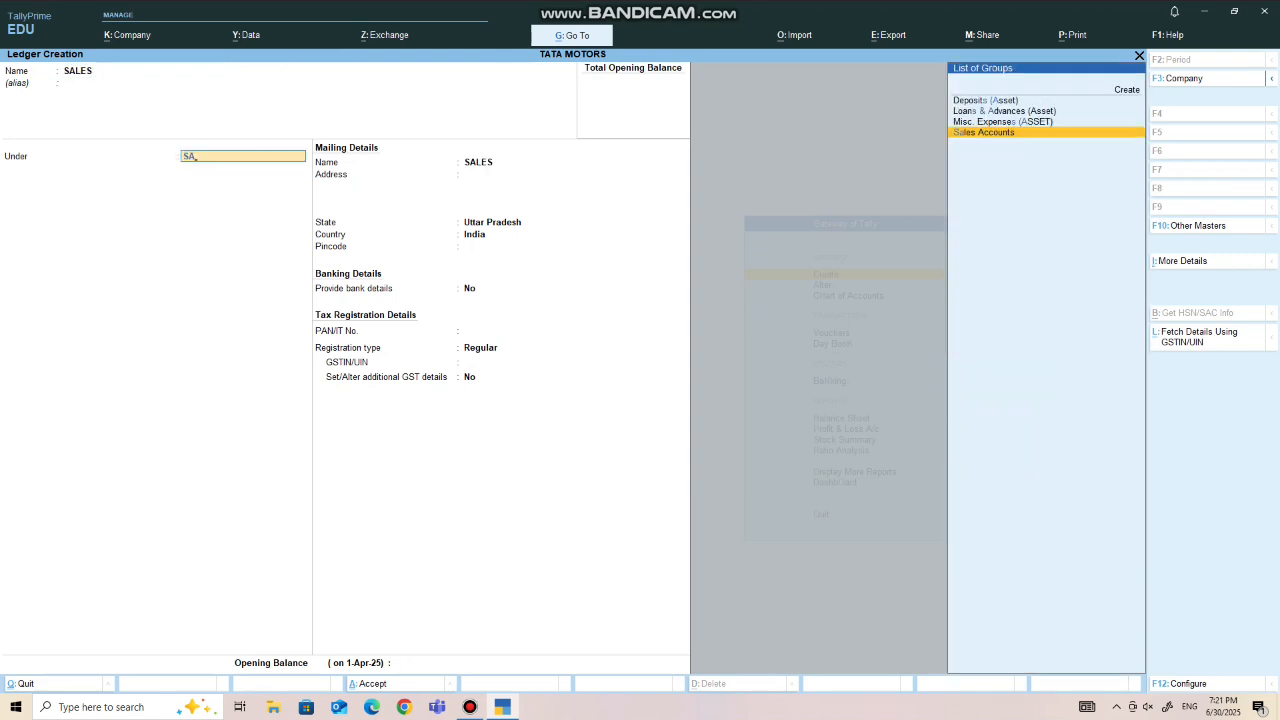
{"action": "key", "text": "Return"}
{"action": "key", "text": "ctrl+a"}
Create a ledger named PURCHASE under the Purchase Accounts group and save it
{"action": "type", "text": "P"}
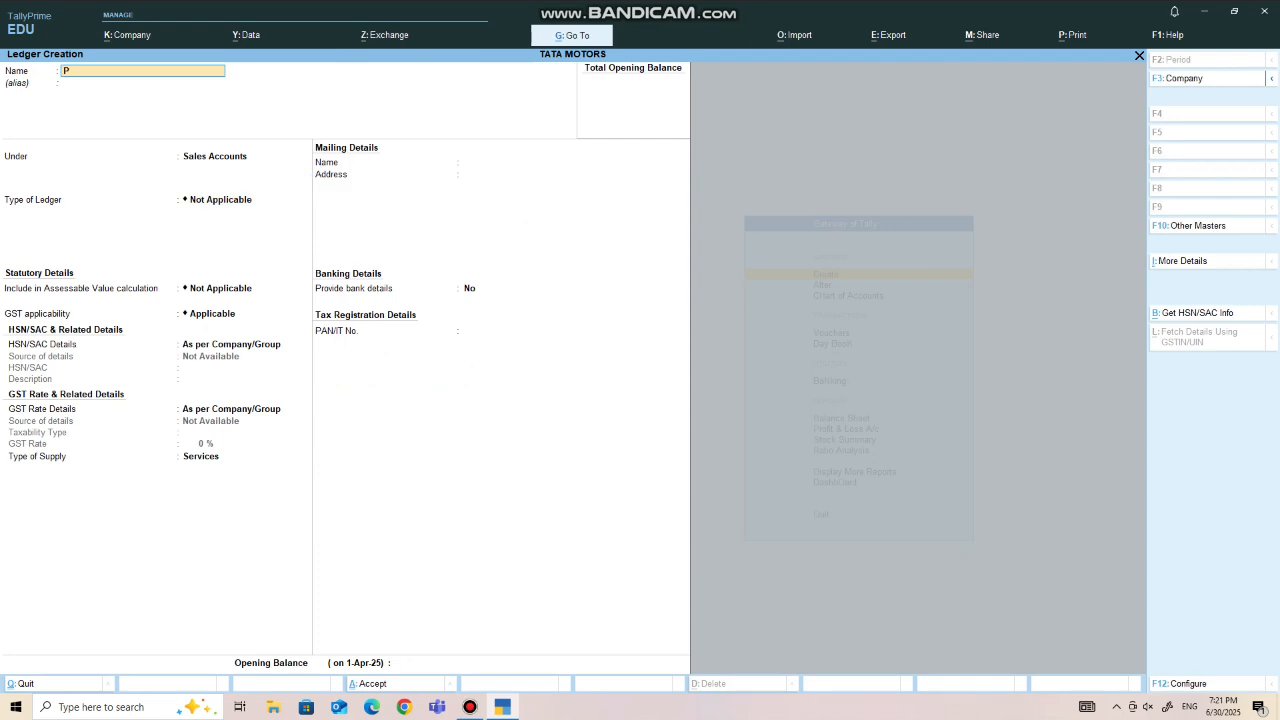
{"action": "type", "text": "URCHASE"}
{"action": "key", "text": "Return"}
{"action": "key", "text": "Return"}
{"action": "type", "text": "PU"}
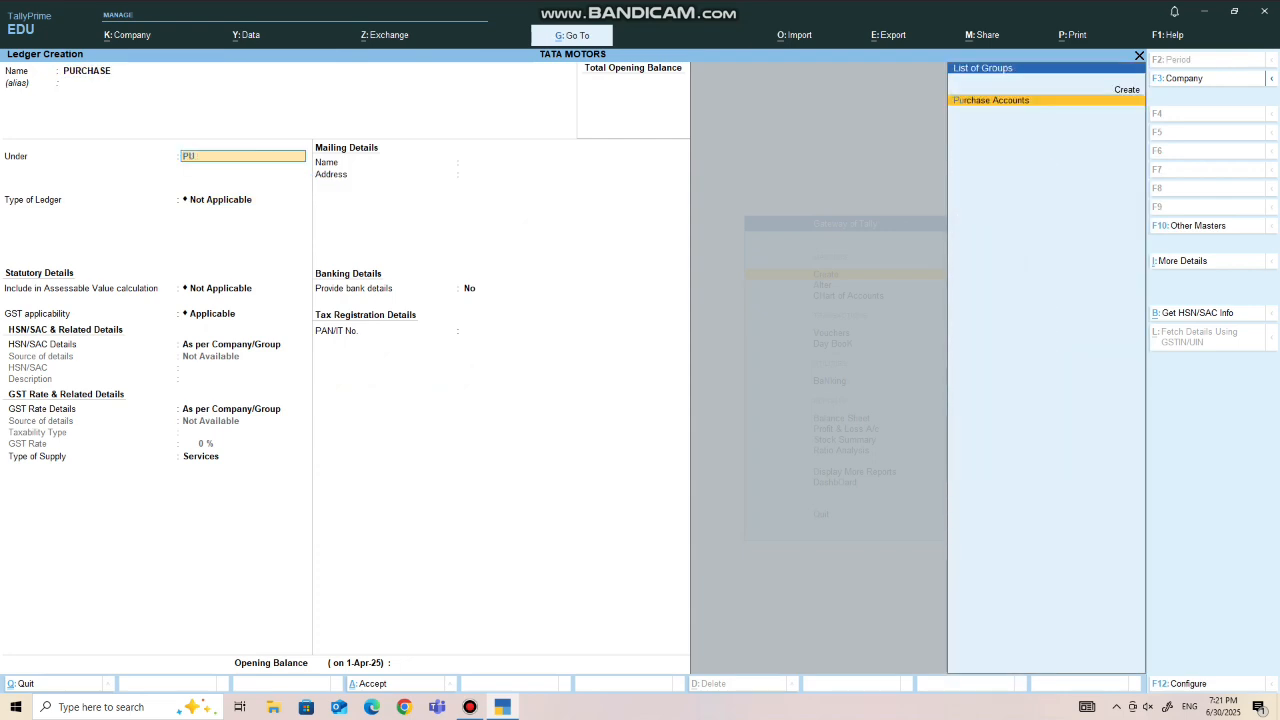
{"action": "key", "text": "Return"}
{"action": "key", "text": "ctrl+a"}
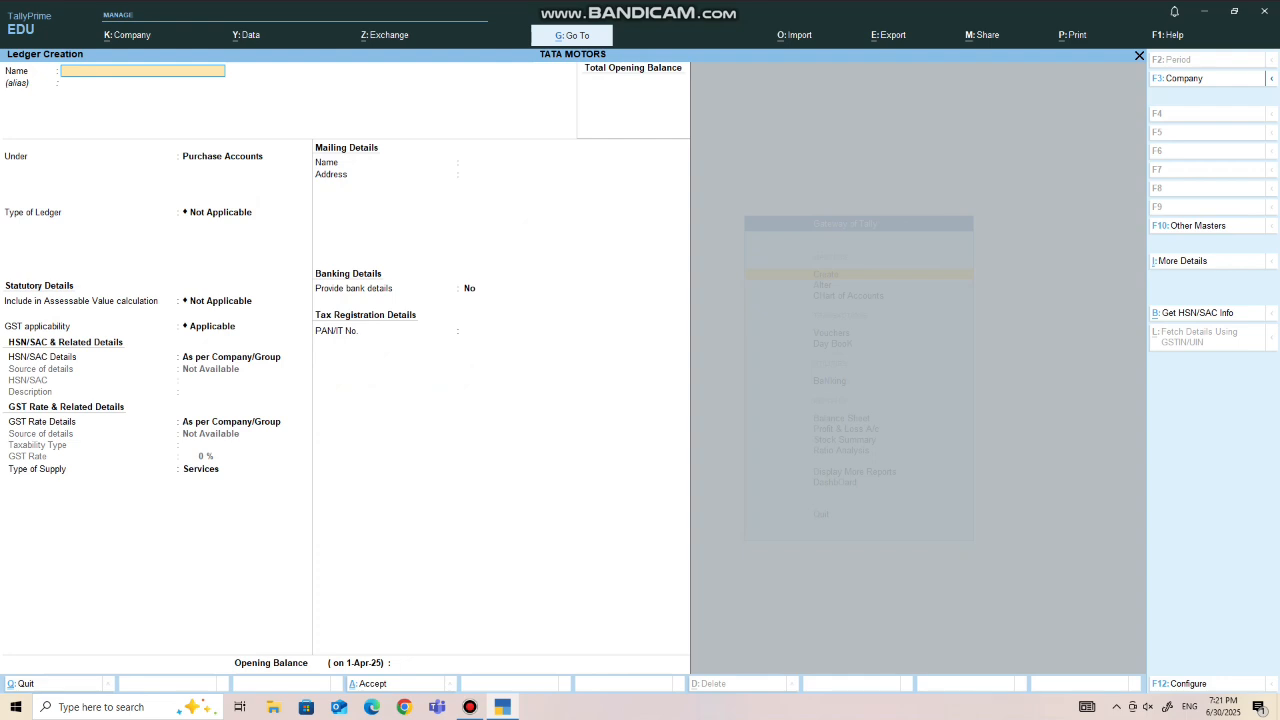
Create a party ledger with the supplier's name under Sundry Creditors and save it
{"action": "type", "text": "ROHIT"}
{"action": "key", "text": "Return"}
{"action": "type", "text": "S"}
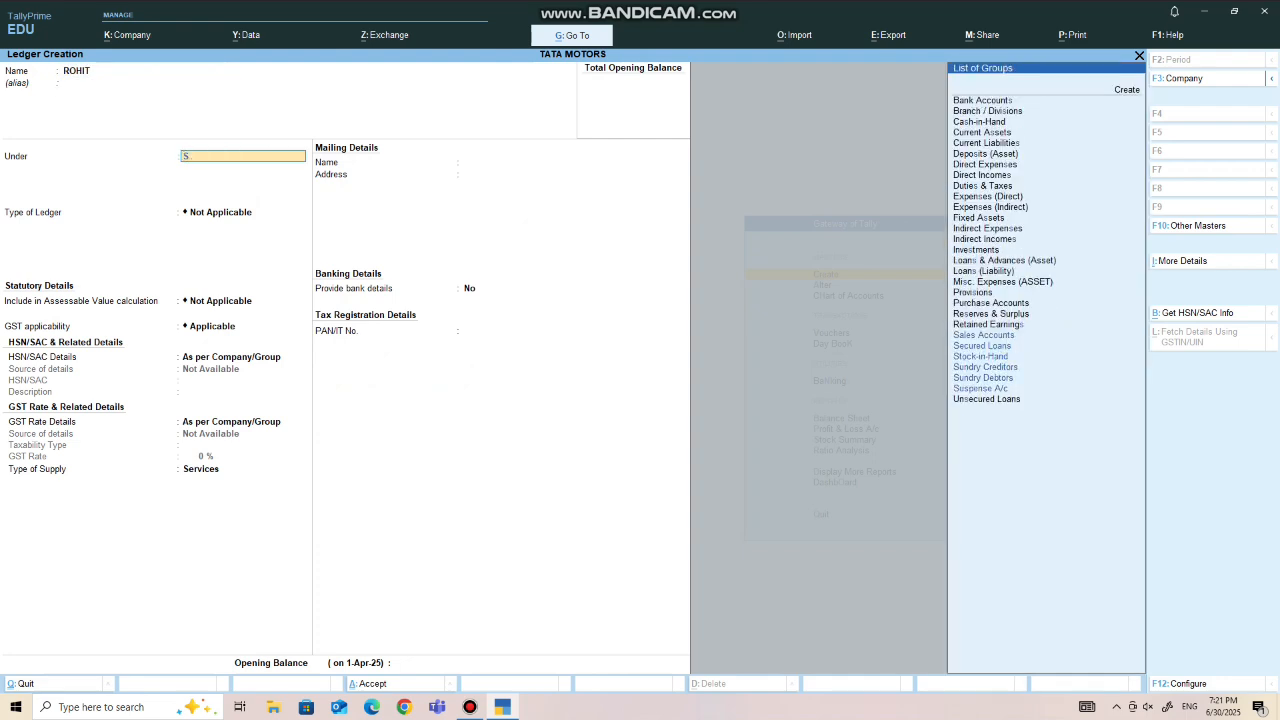
{"action": "type", "text": "UN"}
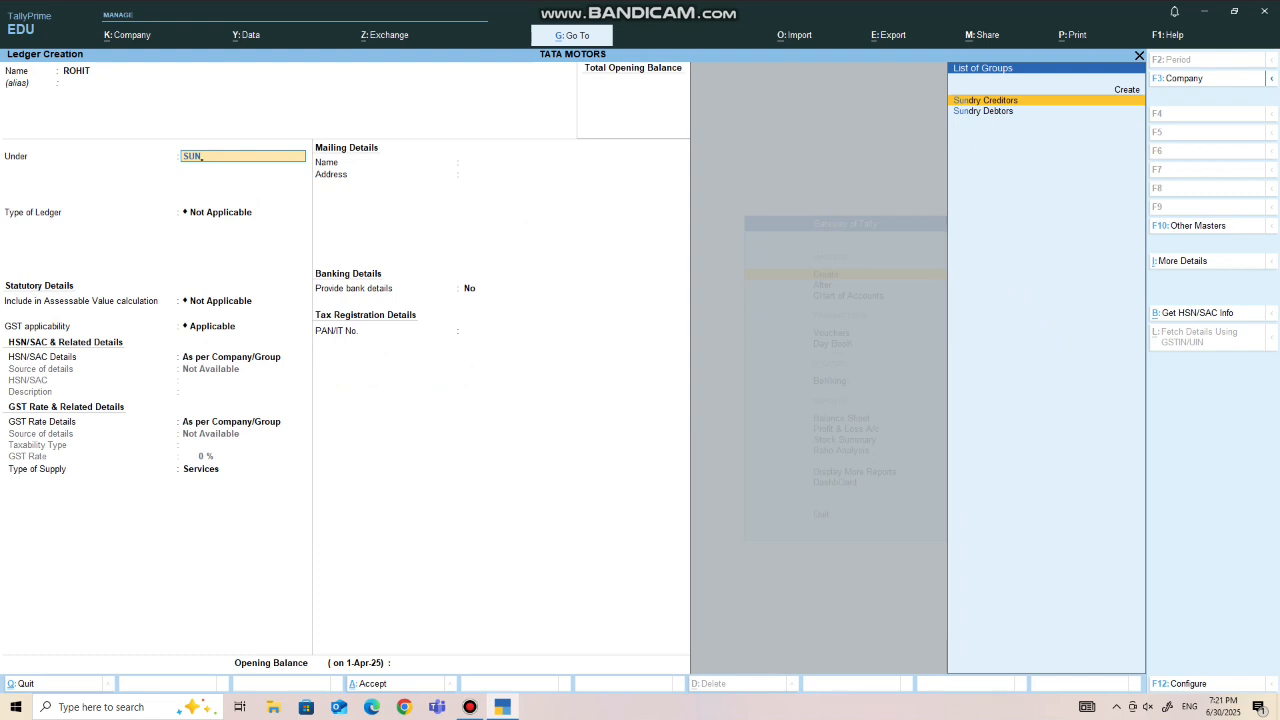
{"action": "key", "text": "Return"}
{"action": "key", "text": "ctrl+a"}
Create a party ledger with the customer's name under Sundry Debtors, save it and leave ledger creation
{"action": "type", "text": "M"}
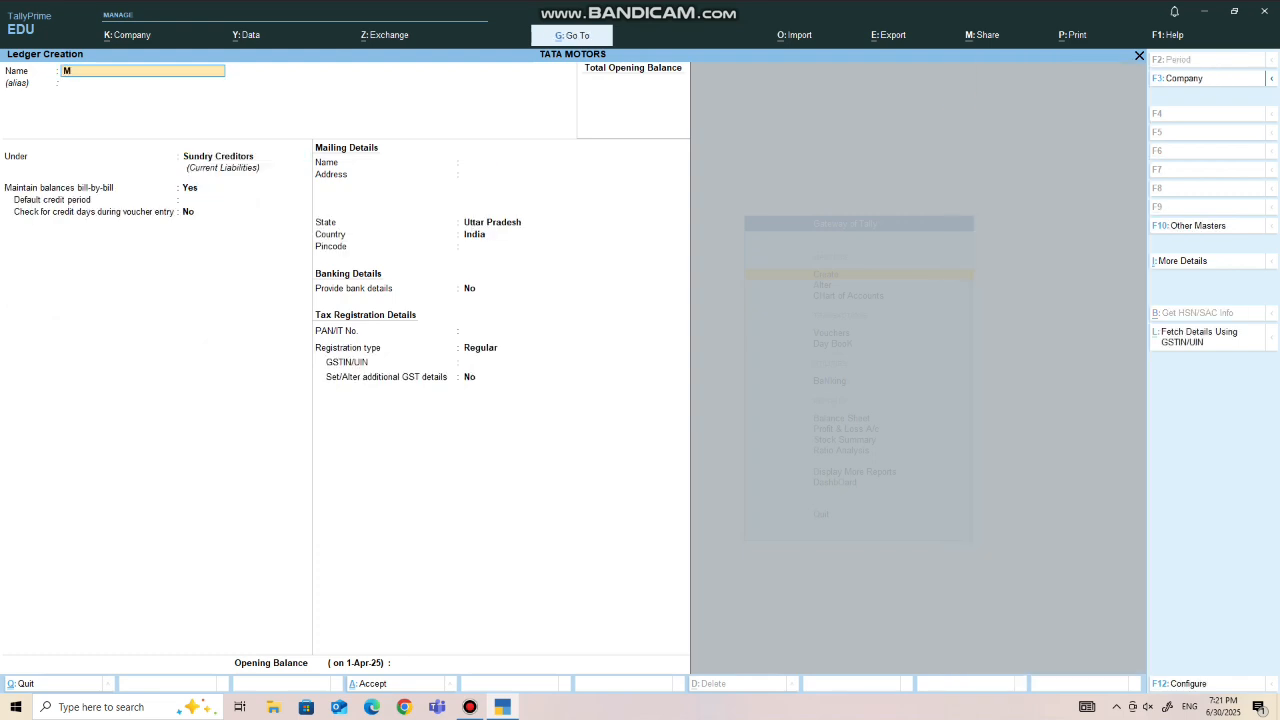
{"action": "type", "text": "OHIT"}
{"action": "key", "text": "Return"}
{"action": "key", "text": "Return"}
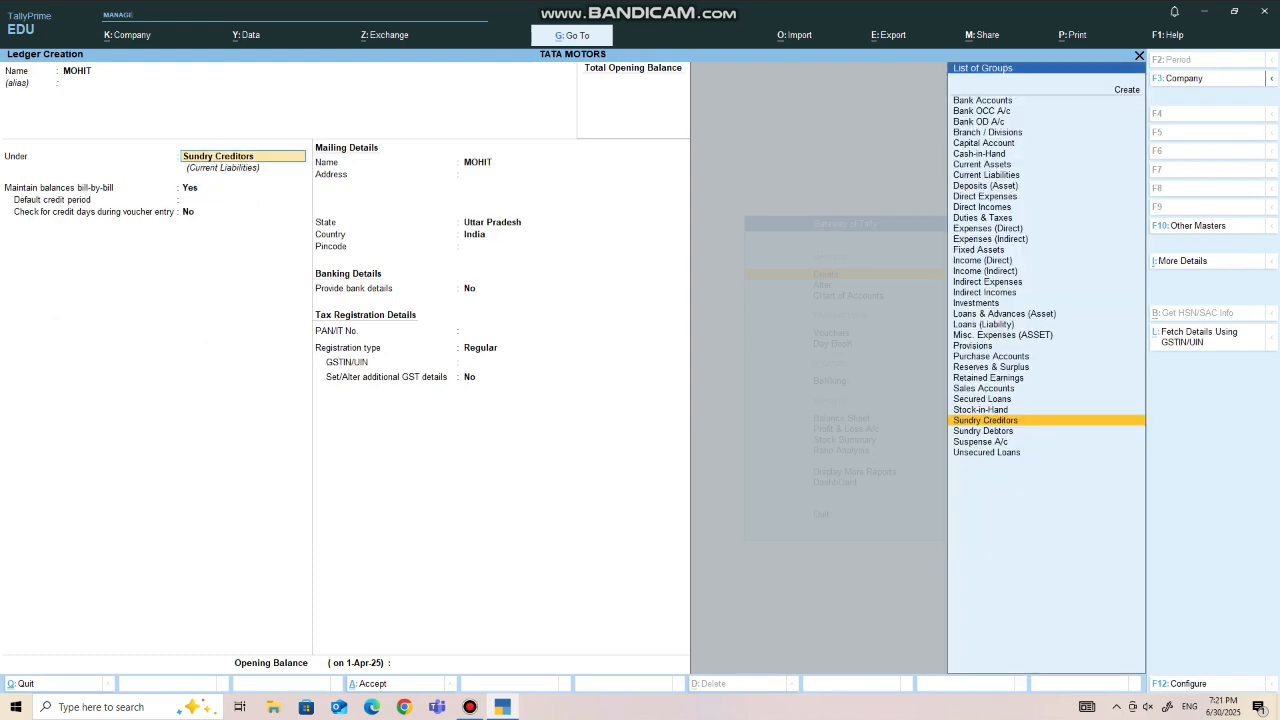
{"action": "key", "text": "Down"}
{"action": "key", "text": "Return"}
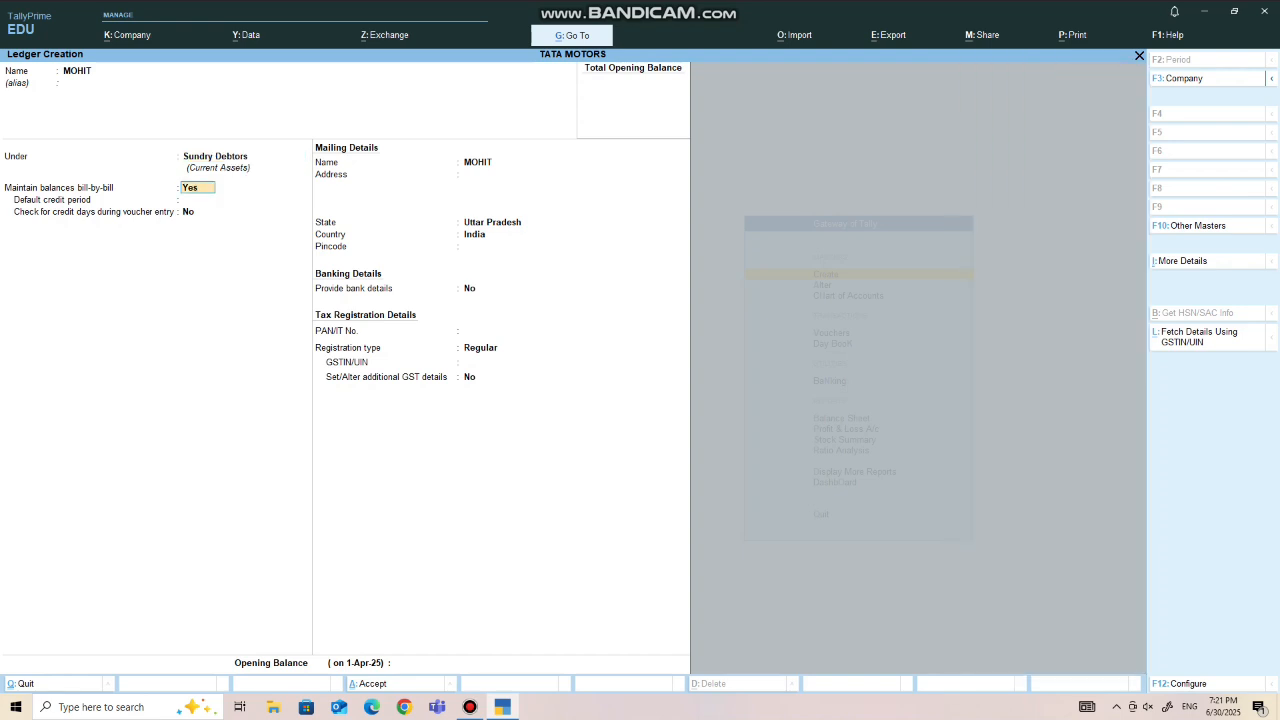
{"action": "key", "text": "ctrl+a"}
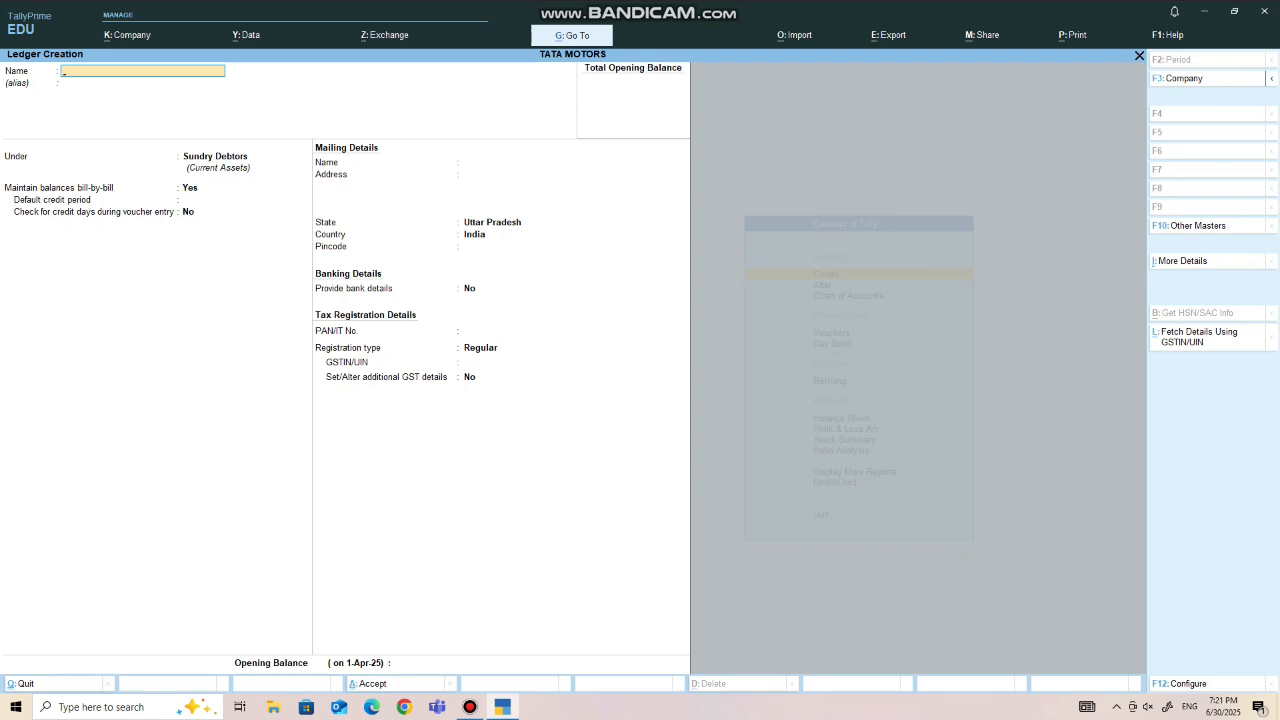
{"action": "key", "text": "Escape"}
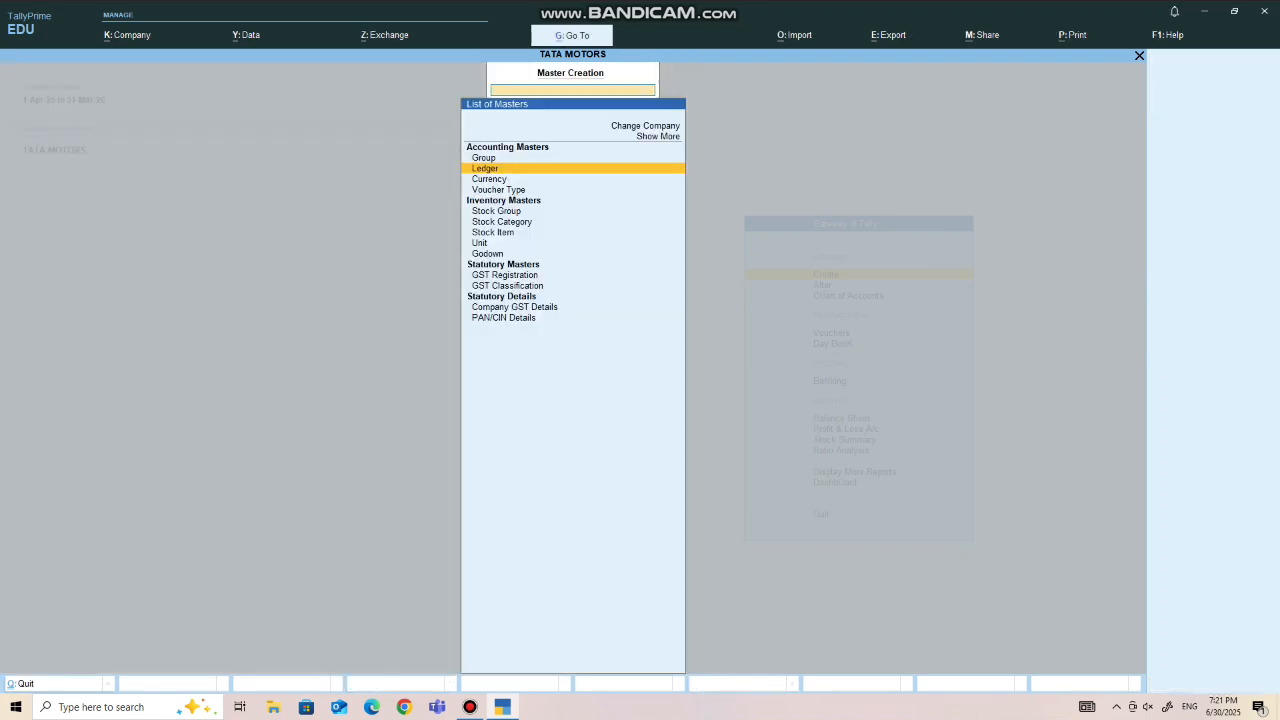
Create a stock group named MOBILE under Primary with the default options, save it and leave stock group creation
{"action": "key", "text": "Down"}
{"action": "key", "text": "Down"}
{"action": "key", "text": "Down"}
{"action": "key", "text": "Down"}
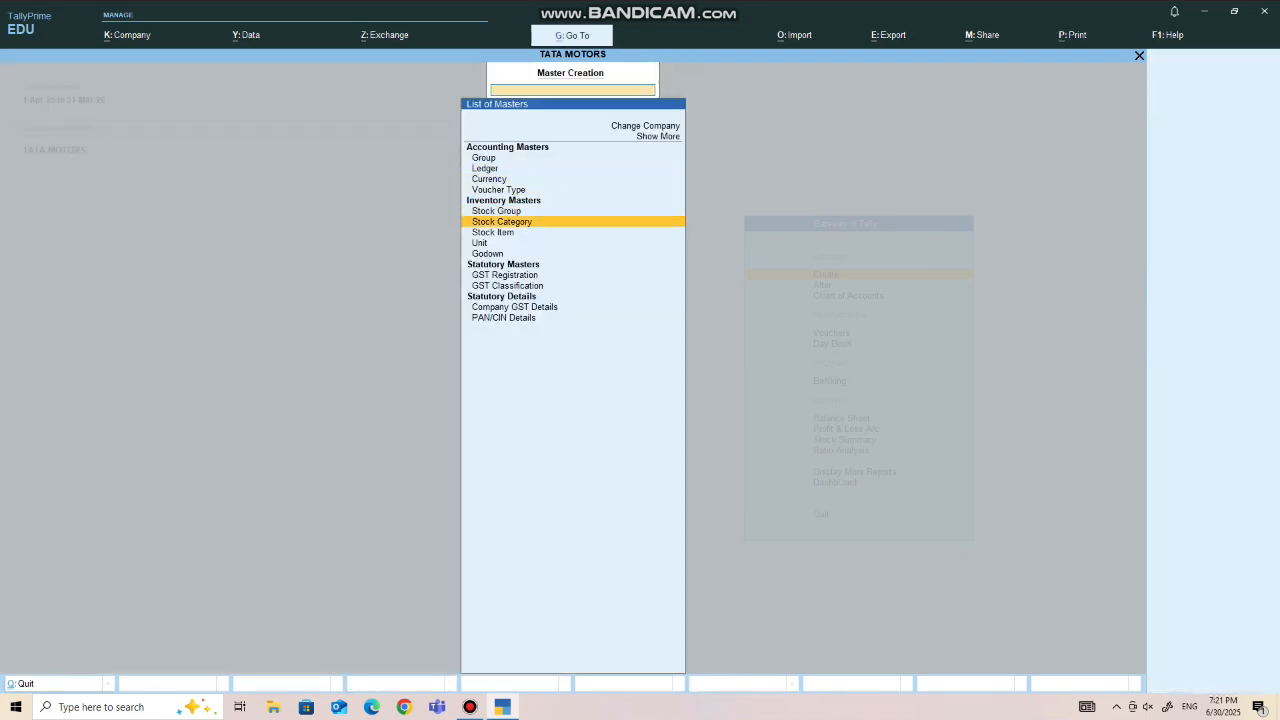
{"action": "key", "text": "Up"}
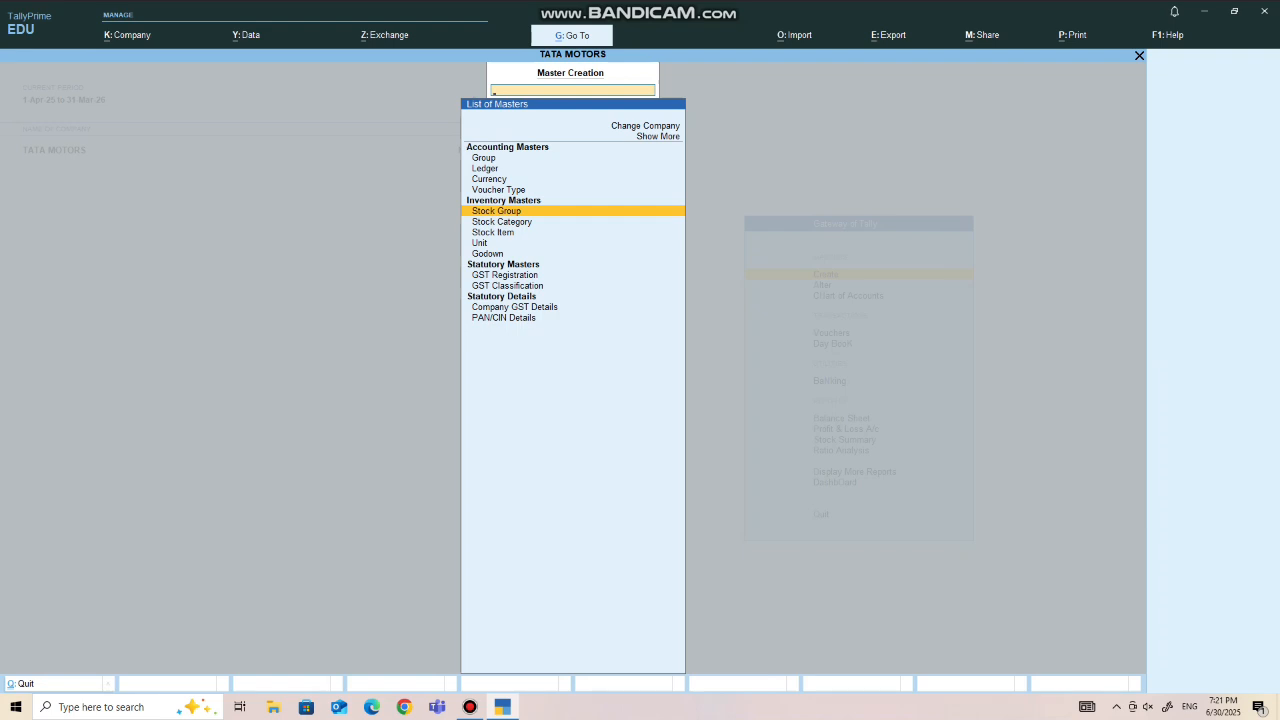
{"action": "key", "text": "Return"}
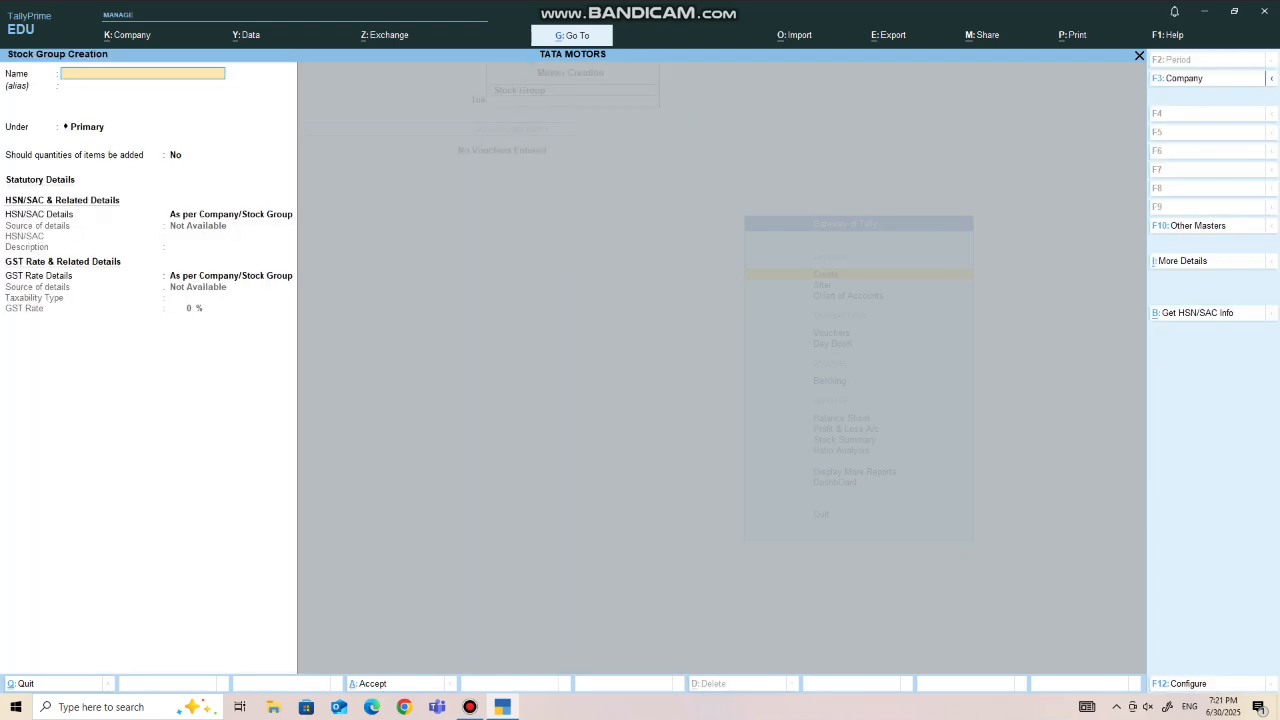
{"action": "type", "text": "MOBILE"}
{"action": "key", "text": "Return"}
{"action": "key", "text": "Return"}
{"action": "key", "text": "Return"}
{"action": "key", "text": "Return"}
{"action": "key", "text": "Return"}
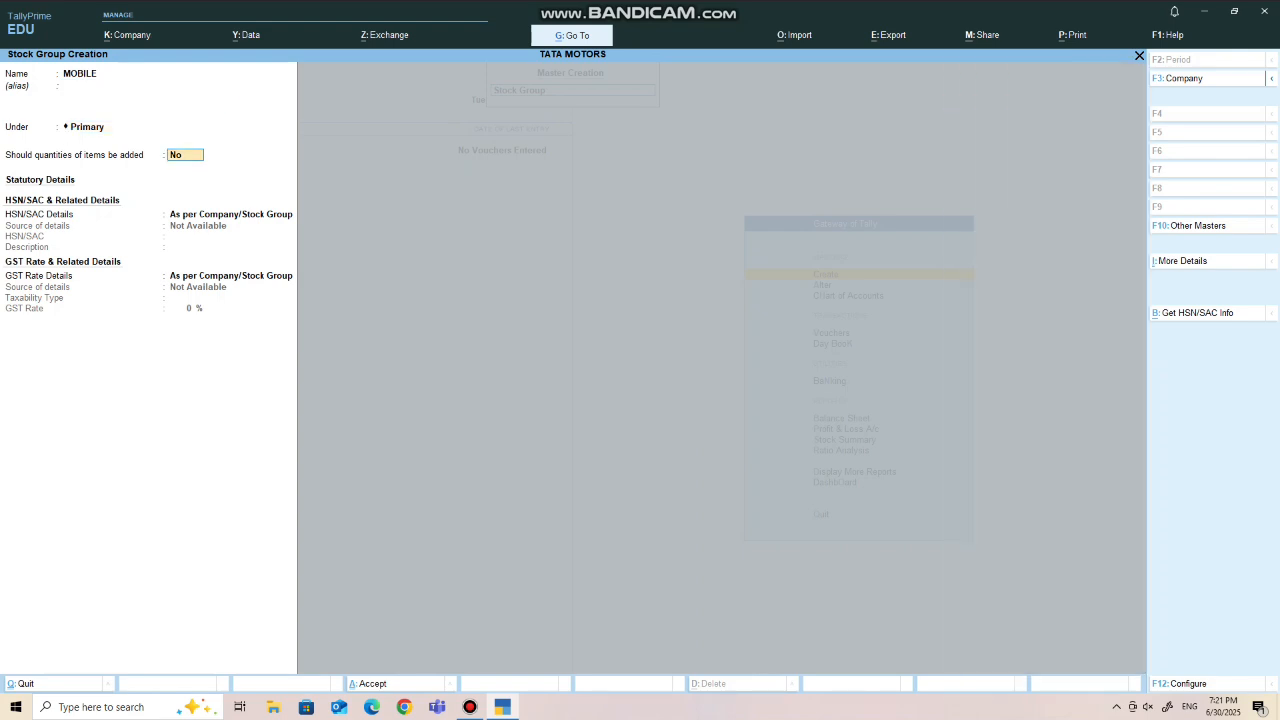
{"action": "key", "text": "Return"}
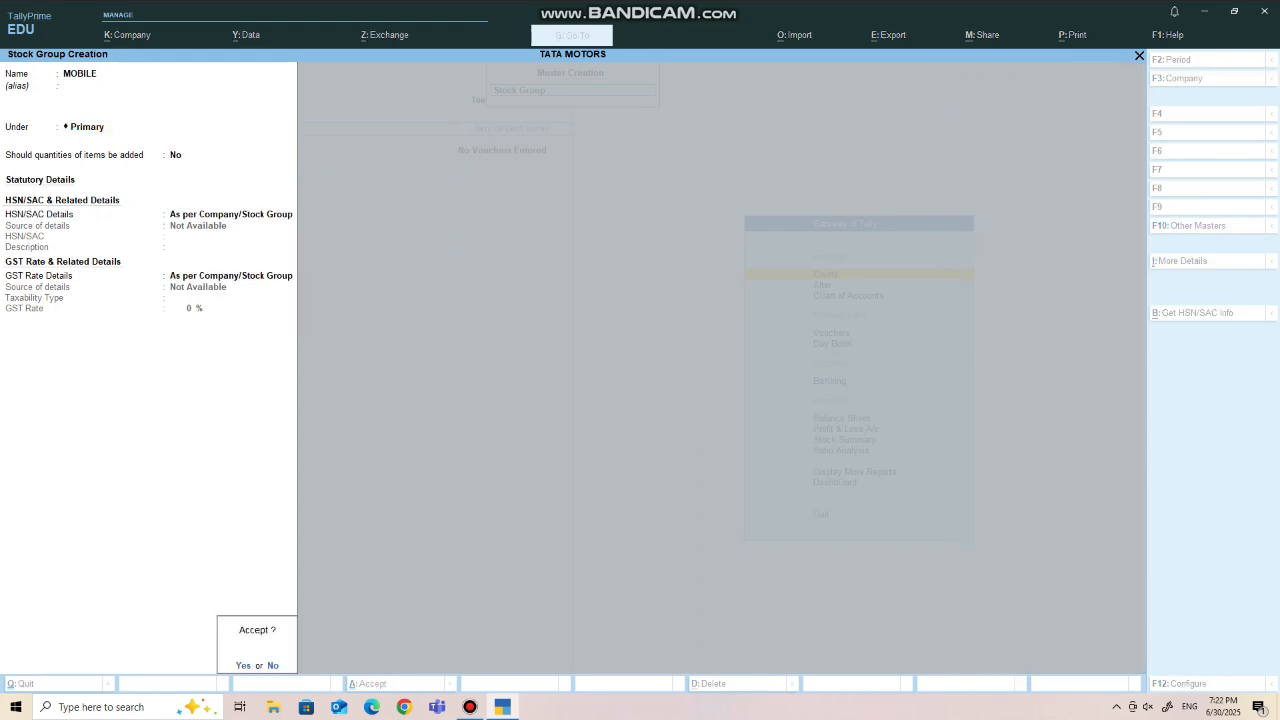
{"action": "key", "text": "Return"}
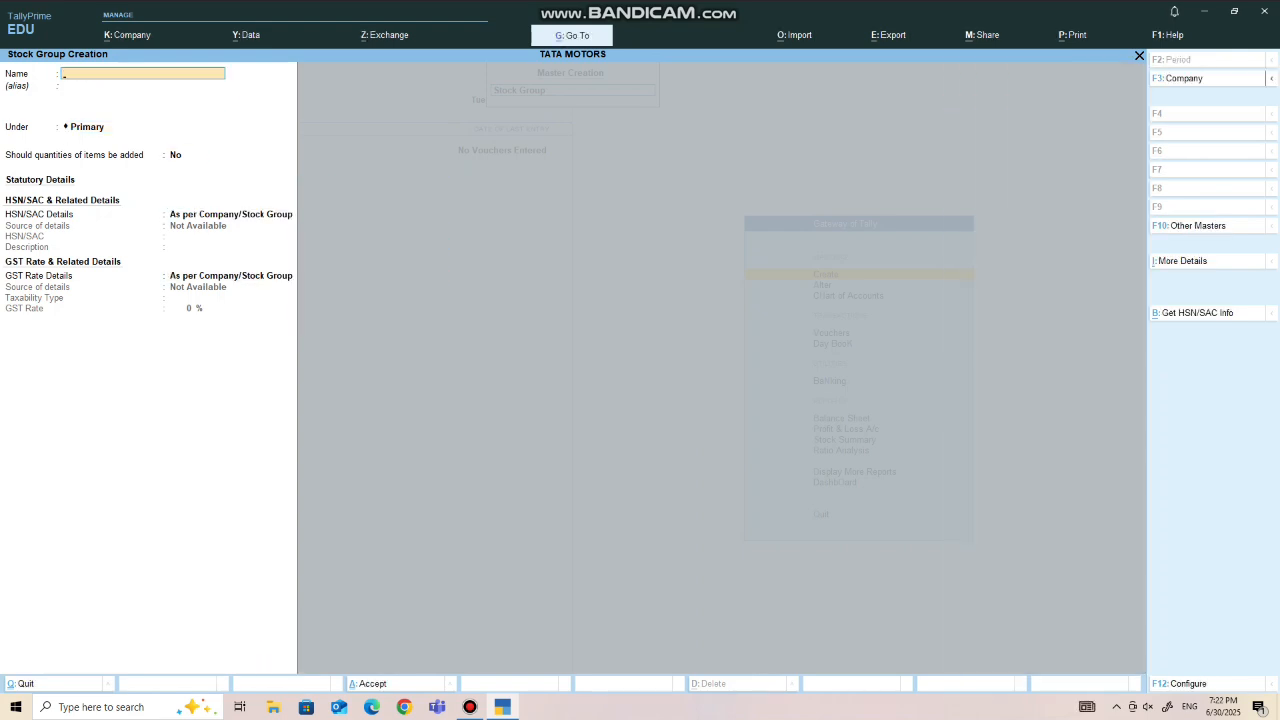
{"action": "key", "text": "Escape"}
Create a simple unit with the symbol NOS and 0 decimal places, leaving the formal name blank
{"action": "key", "text": "Return"}
{"action": "key", "text": "Down"}
{"action": "key", "text": "Down"}
{"action": "key", "text": "Down"}
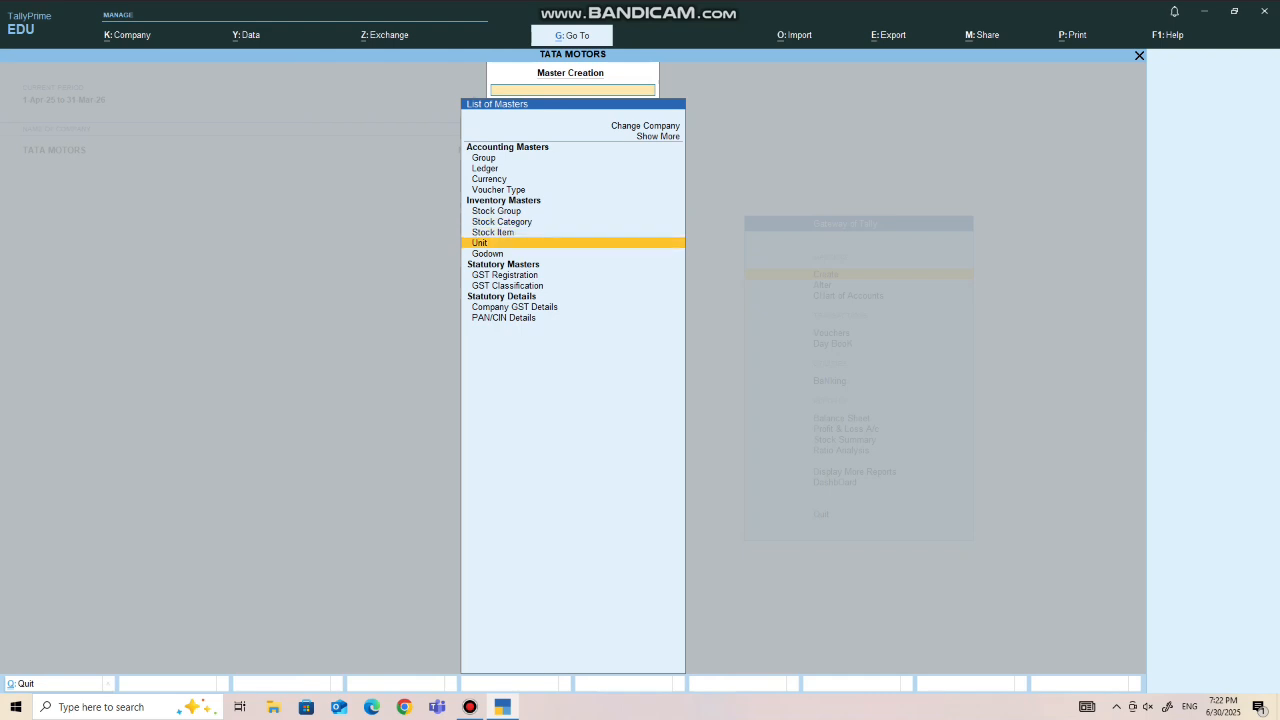
{"action": "key", "text": "Return"}
{"action": "type", "text": "NOS"}
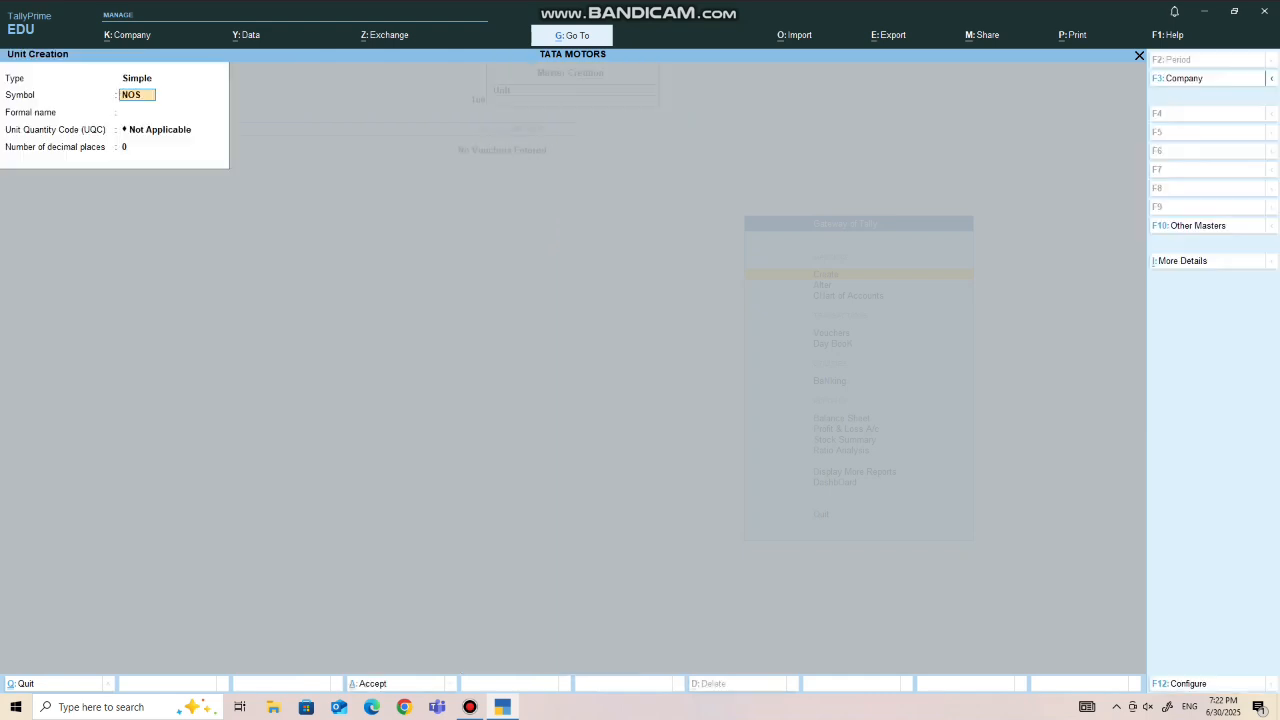
{"action": "key", "text": "Return"}
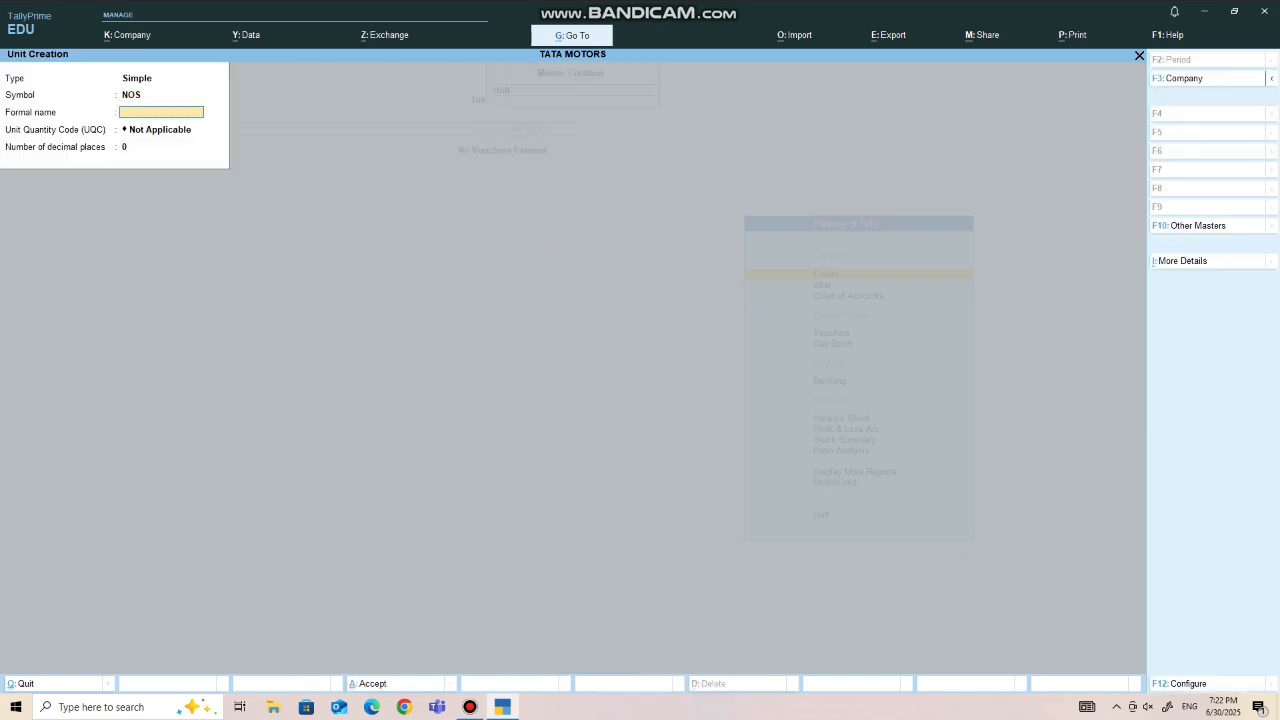
{"action": "key", "text": "Return"}
{"action": "key", "text": "Return"}
{"action": "key", "text": "Return"}
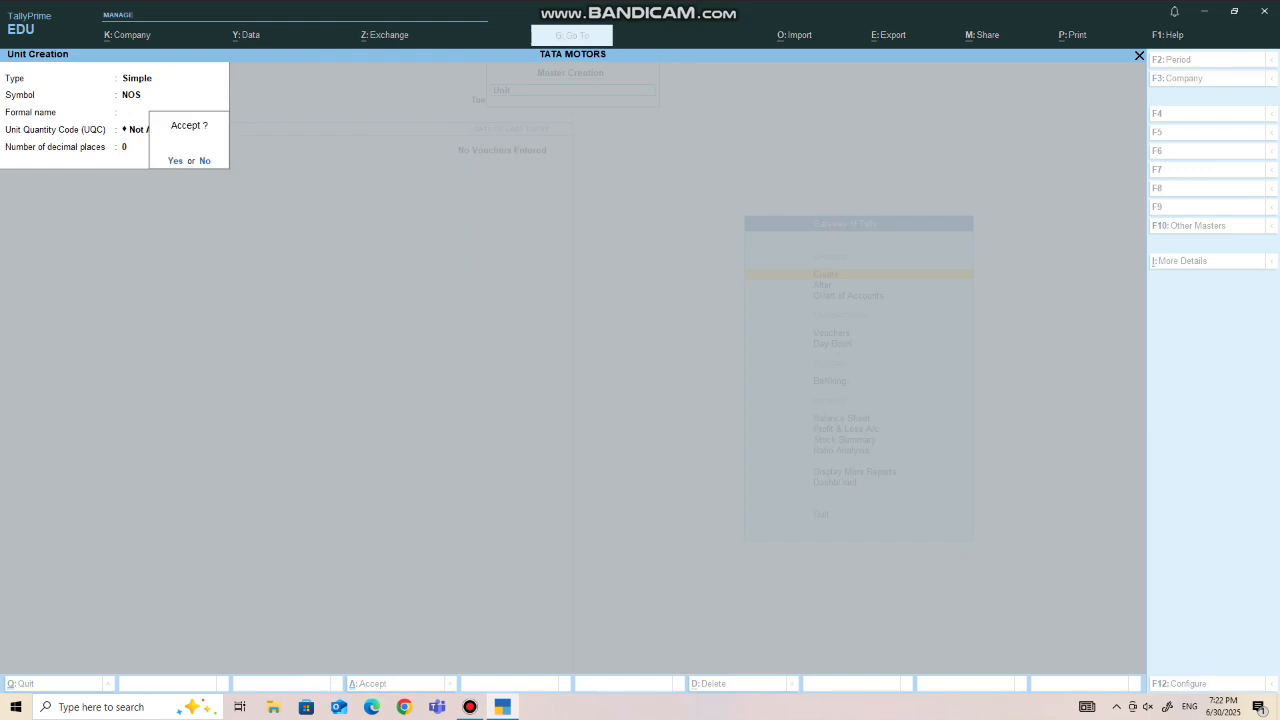
{"action": "key", "text": "Return"}
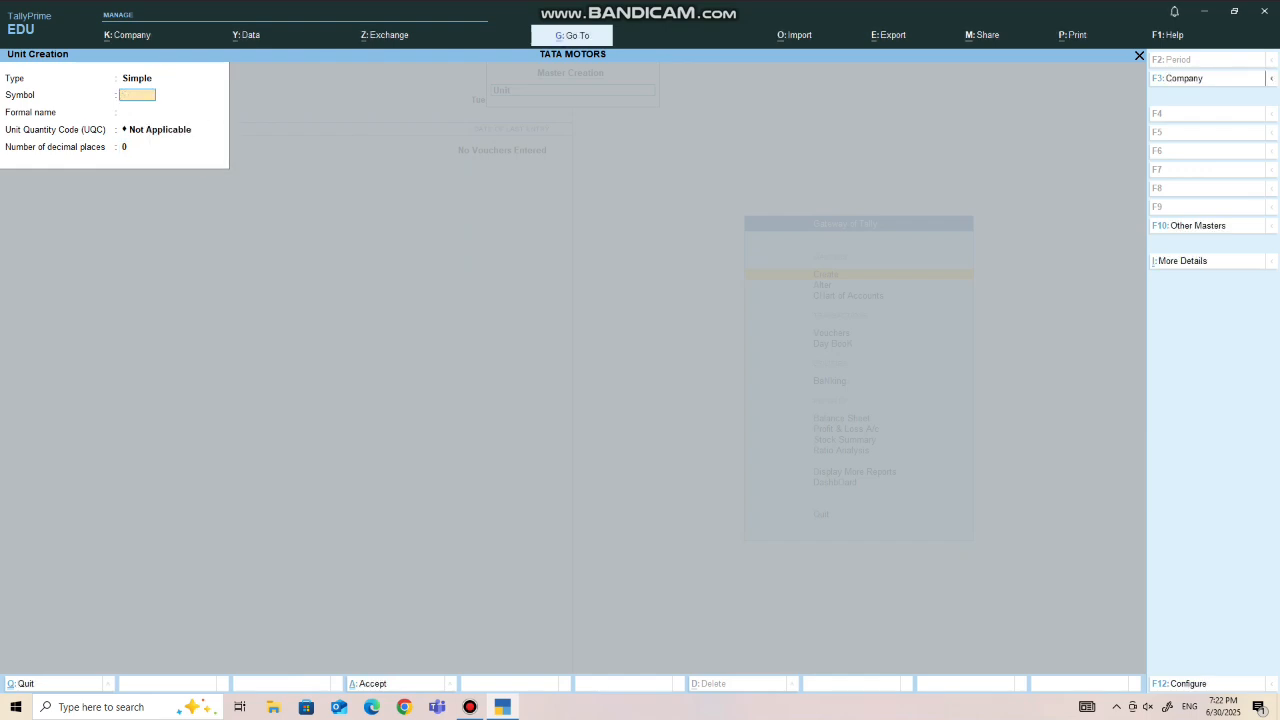
Leave unit creation, then create a stock item named NOKIA under MOBILE with NOS as its unit and save it
{"action": "key", "text": "Escape"}
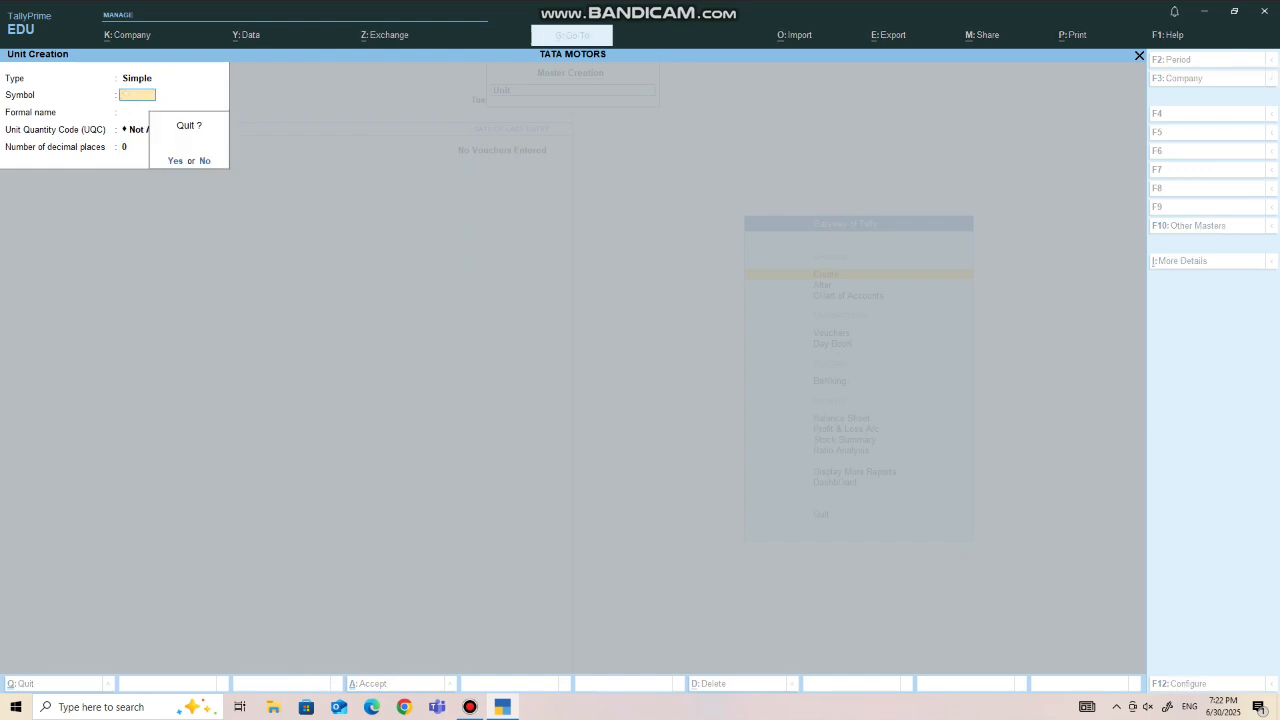
{"action": "key", "text": "Return"}
{"action": "key", "text": "Up"}
{"action": "key", "text": "Return"}
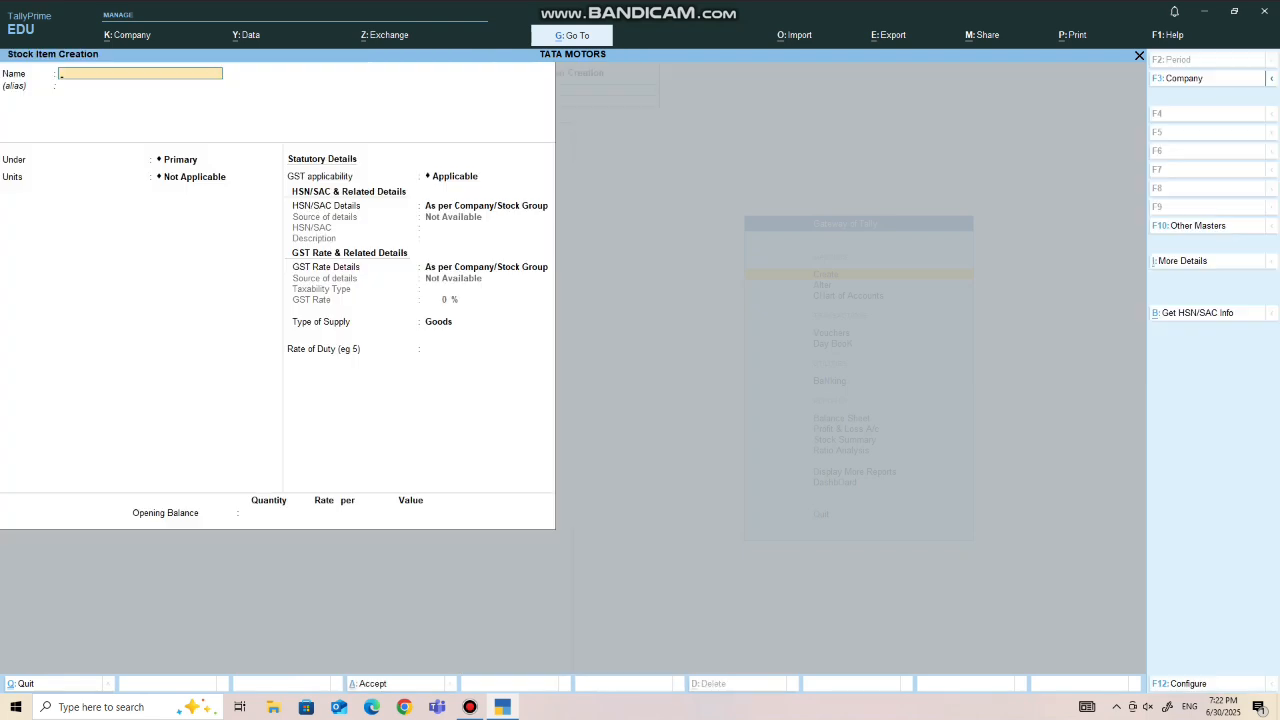
{"action": "type", "text": "NOKI"}
{"action": "key", "text": "Return"}
{"action": "key", "text": "Return"}
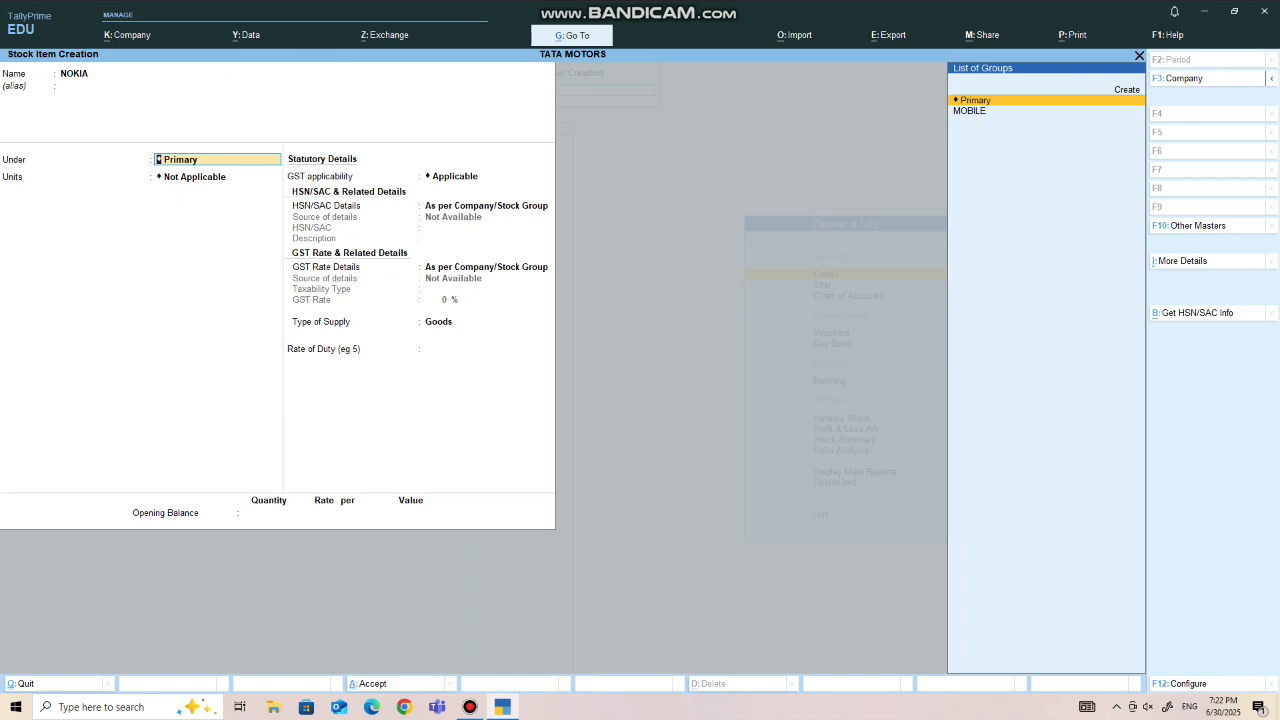
{"action": "key", "text": "Down"}
{"action": "key", "text": "Return"}
{"action": "key", "text": "Down"}
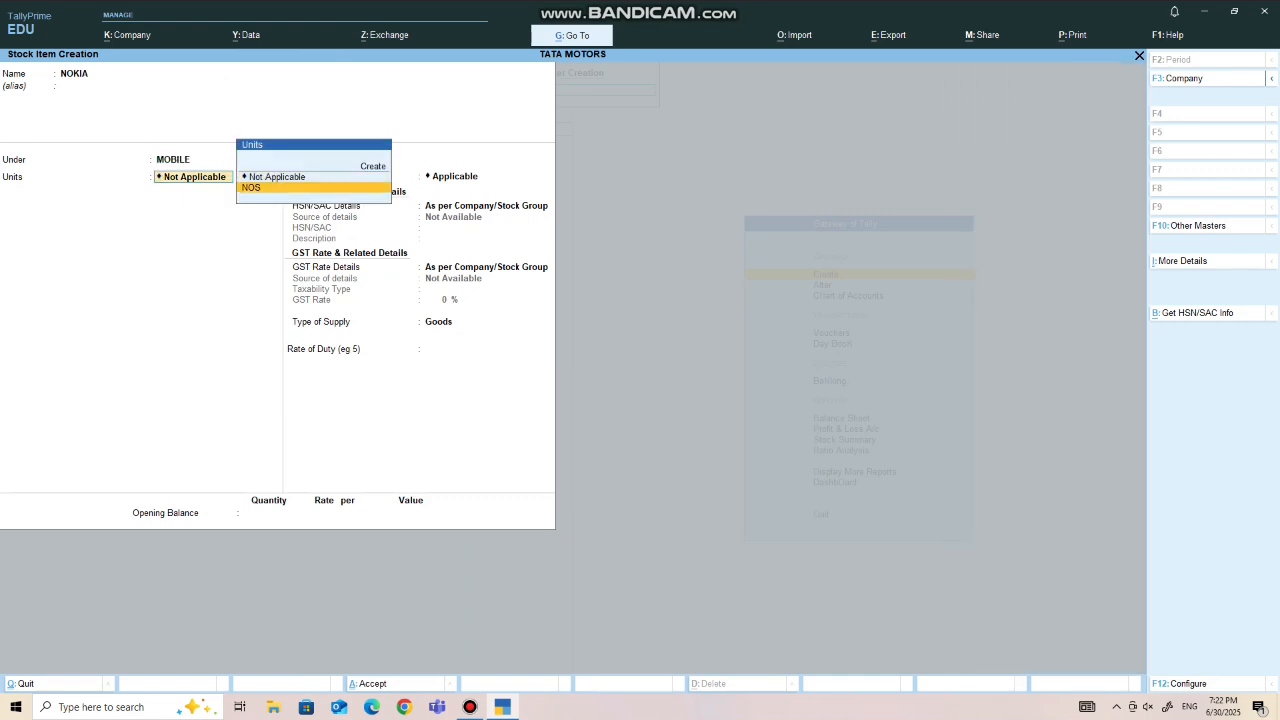
{"action": "key", "text": "Return"}
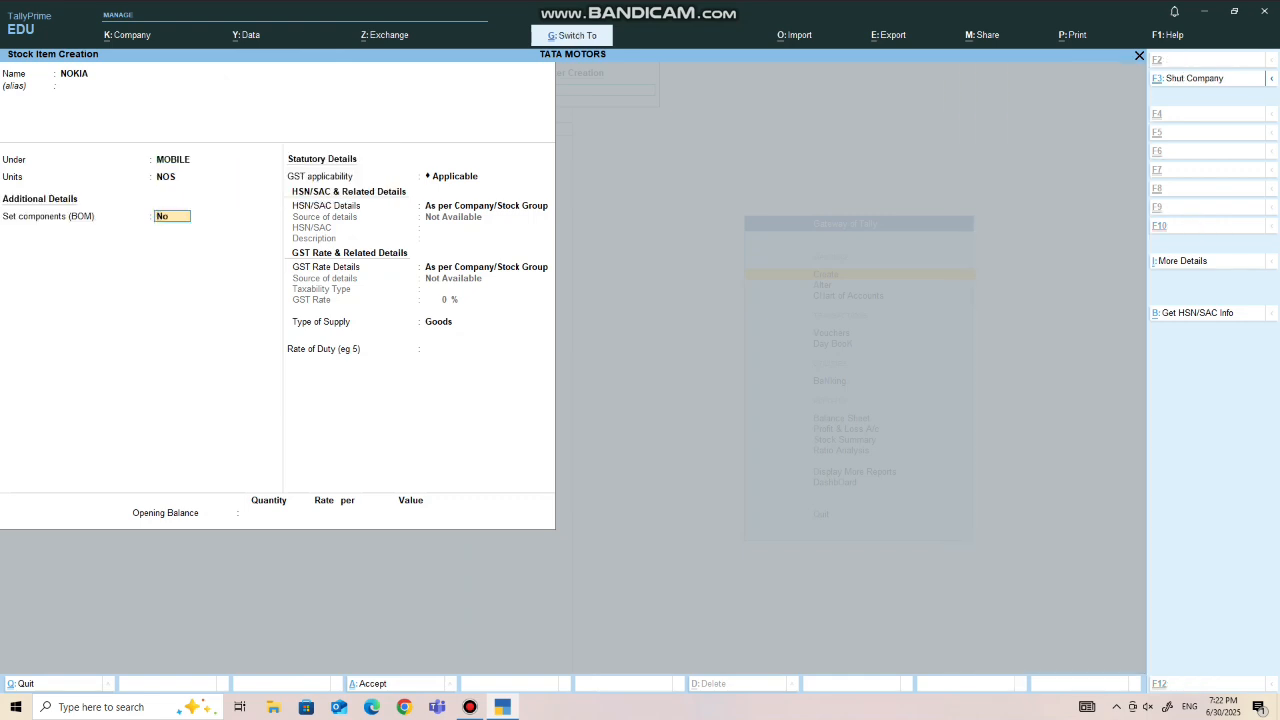
{"action": "key", "text": "ctrl+a"}
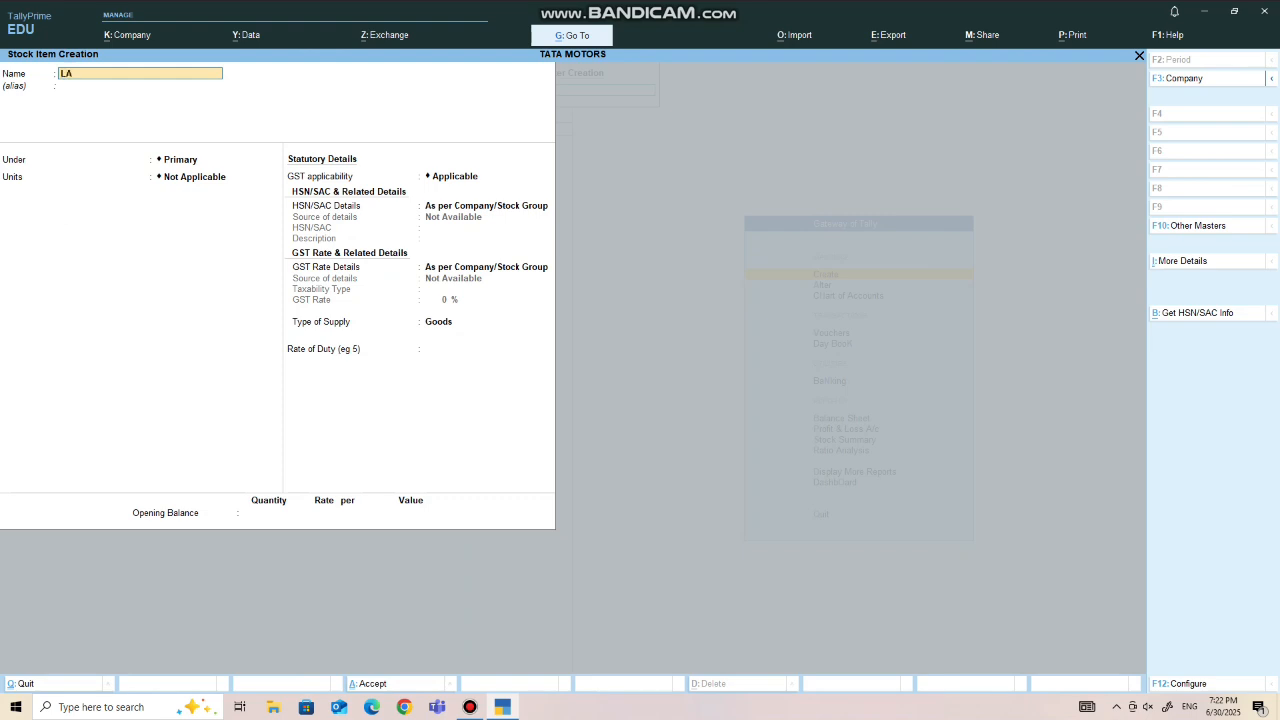
Create a stock item named LAVA under MOBILE with unit NOS, save it and leave master creation
{"action": "key", "text": "Return"}
{"action": "key", "text": "Return"}
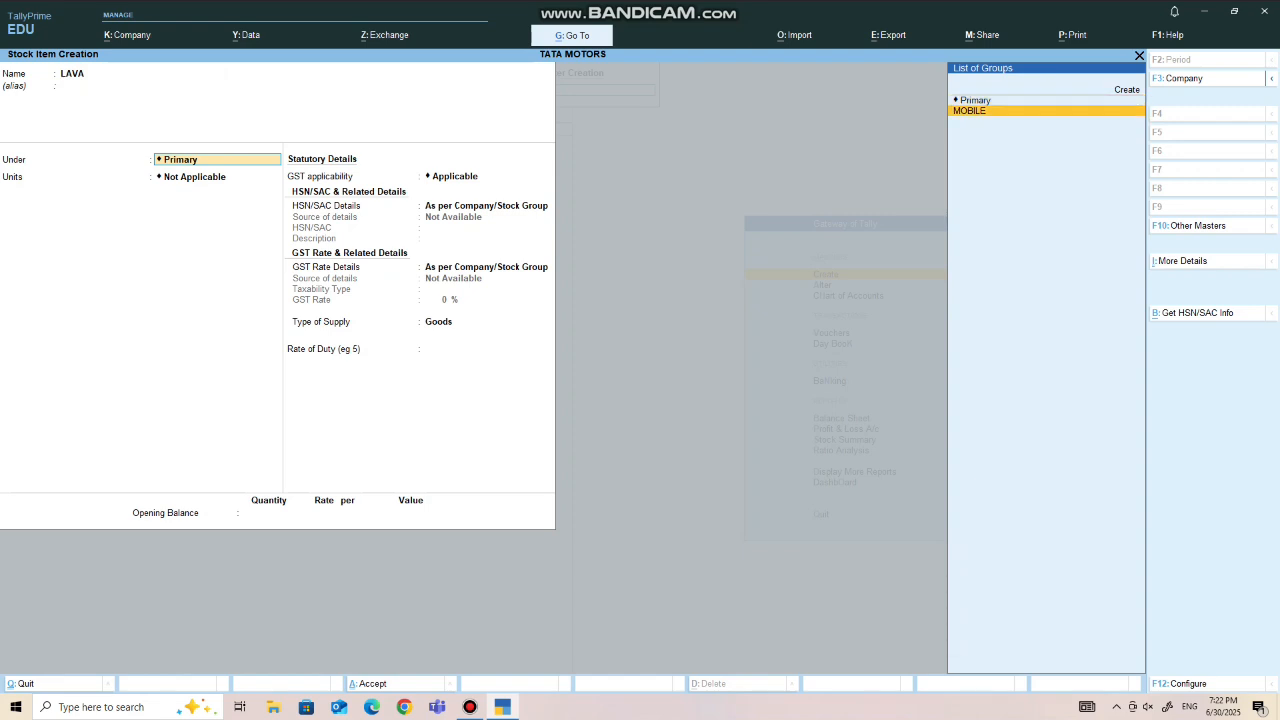
{"action": "key", "text": "Return"}
{"action": "key", "text": "Return"}
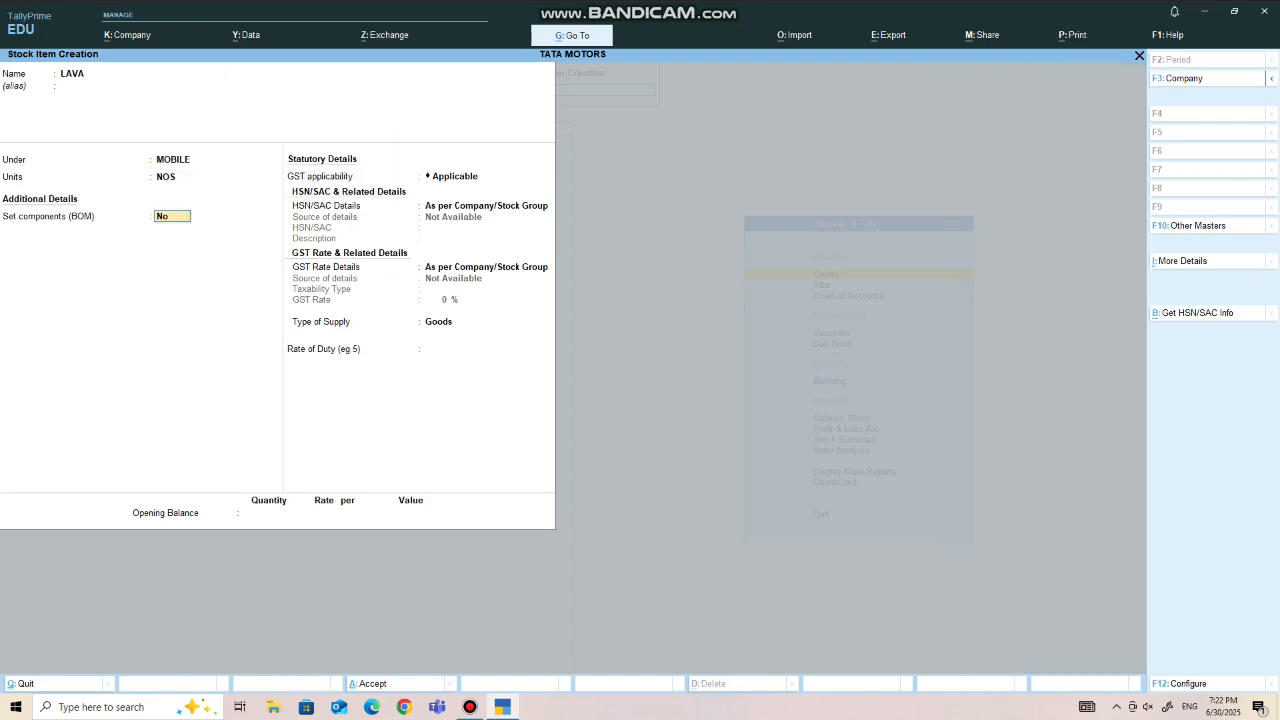
{"action": "key", "text": "ctrl+a"}
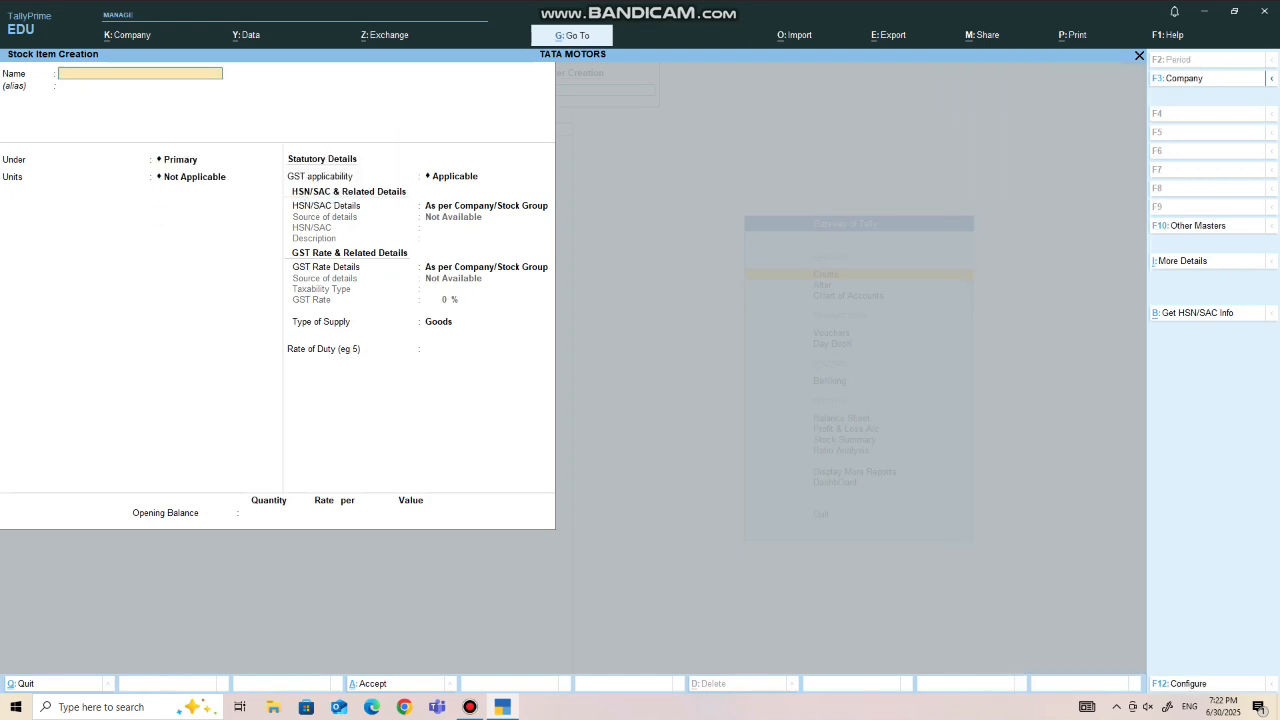
{"action": "key", "text": "Escape"}
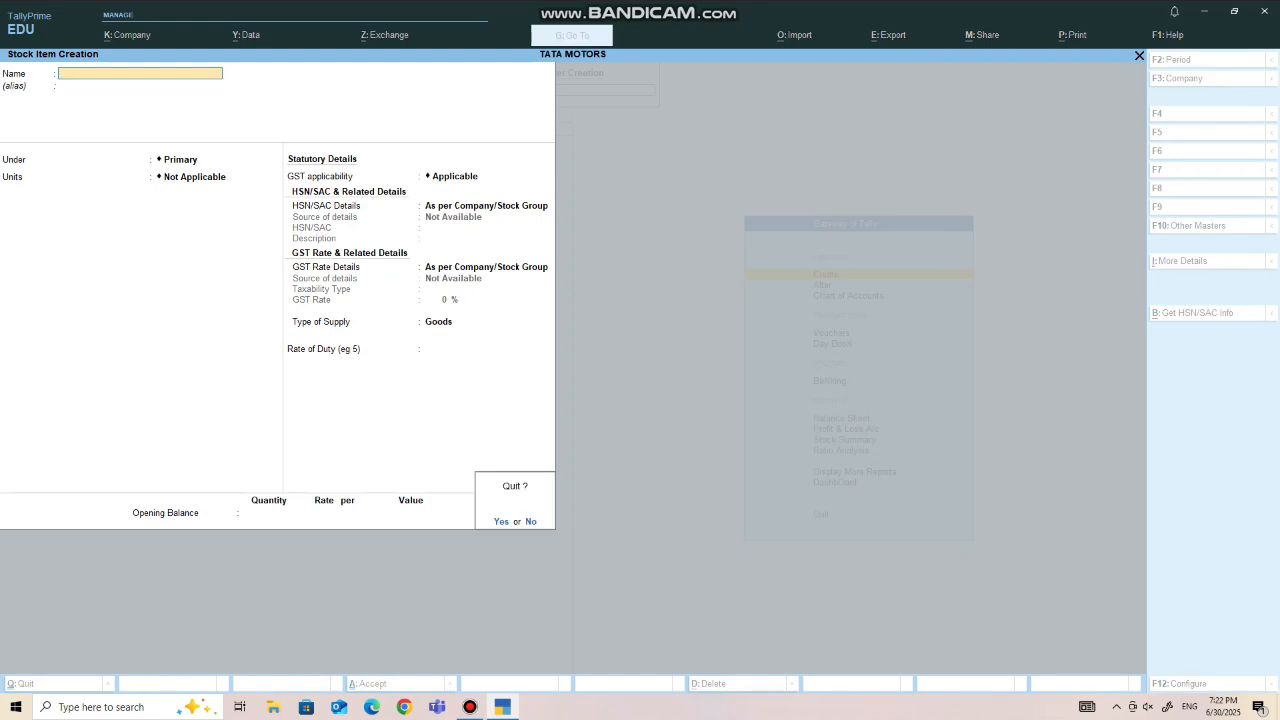
{"action": "key", "text": "y"}
{"action": "key", "text": "Escape"}
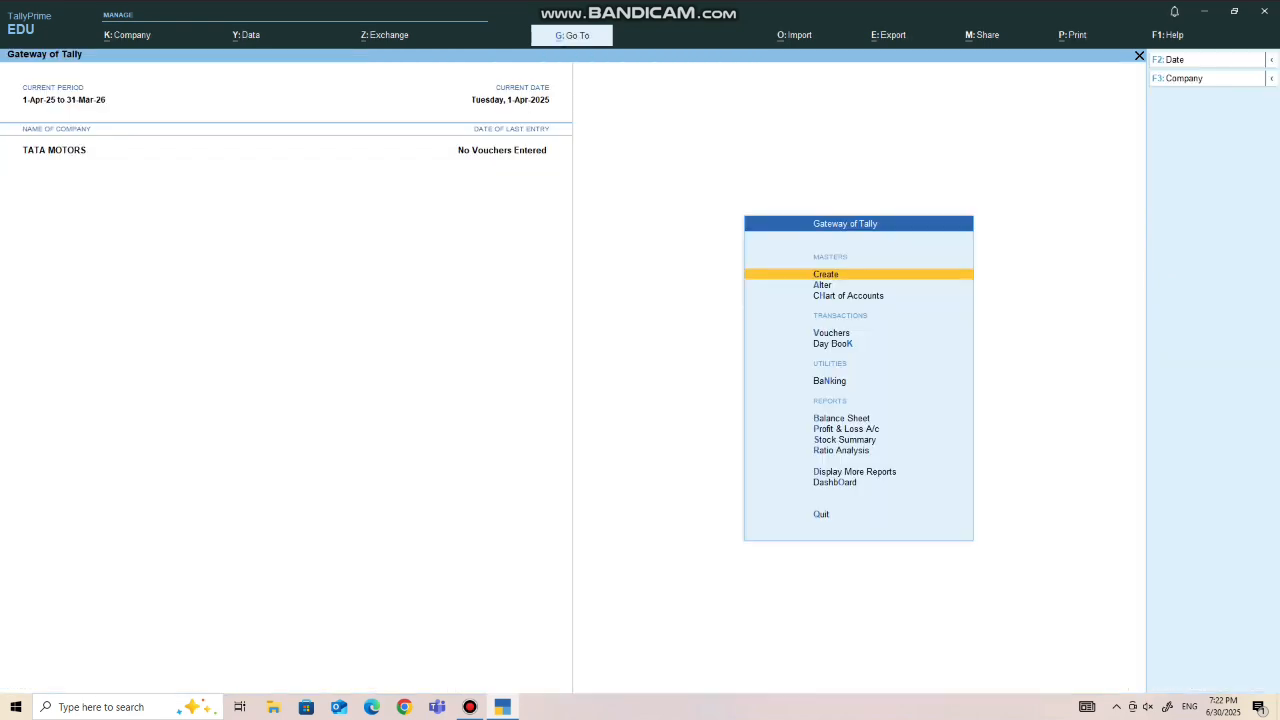
Start a purchase voucher, leaving the supplier invoice number and date blank
{"action": "key", "text": "Down"}
{"action": "key", "text": "Down"}
{"action": "key", "text": "Down"}
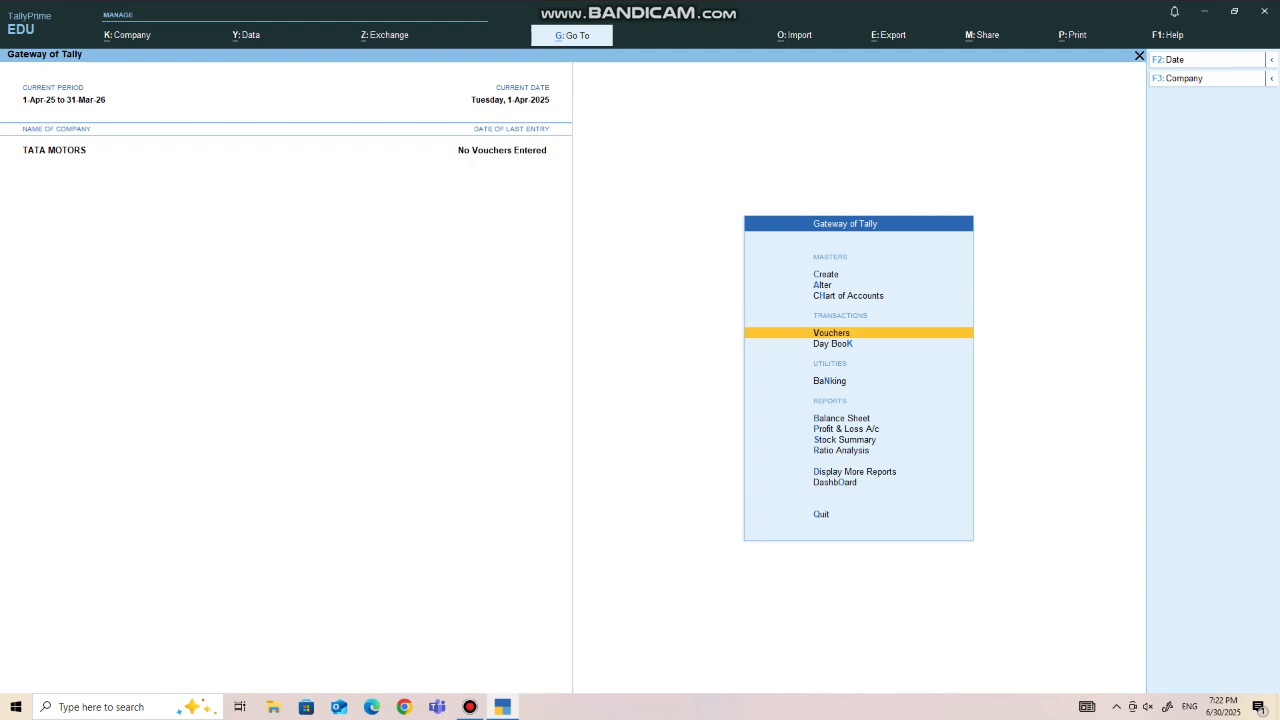
{"action": "key", "text": "Return"}
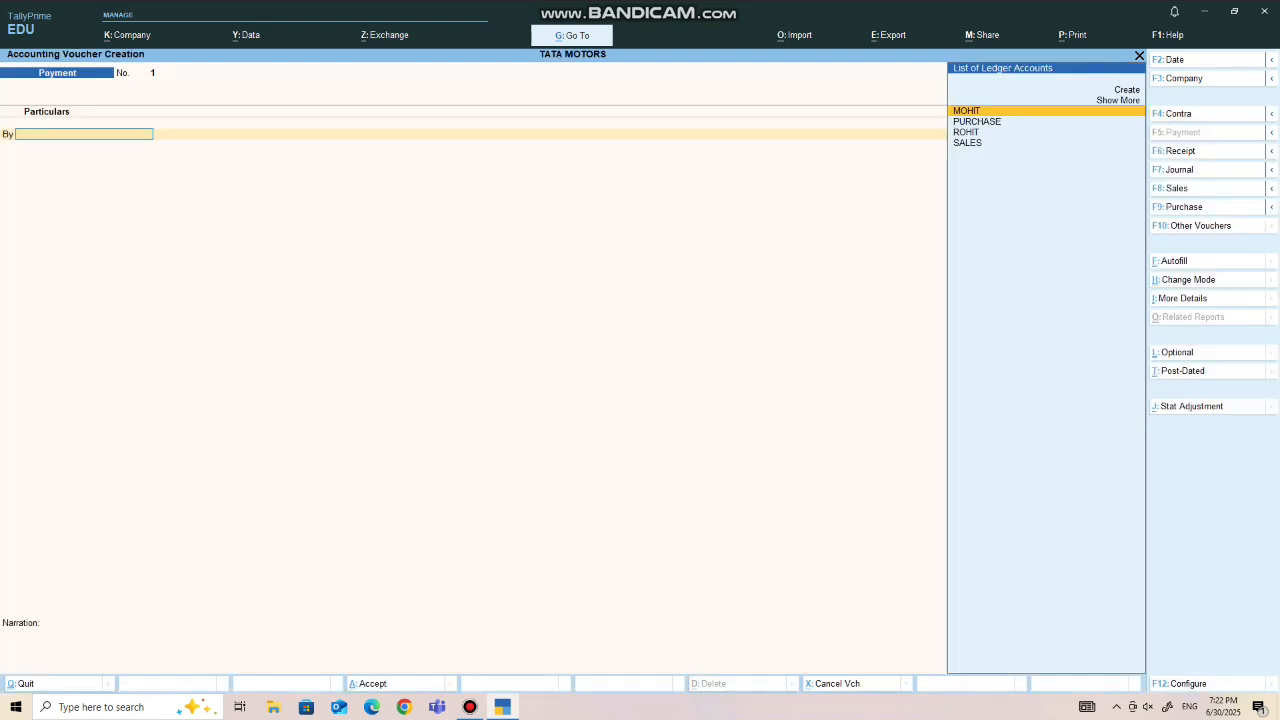
{"action": "key", "text": "F9"}
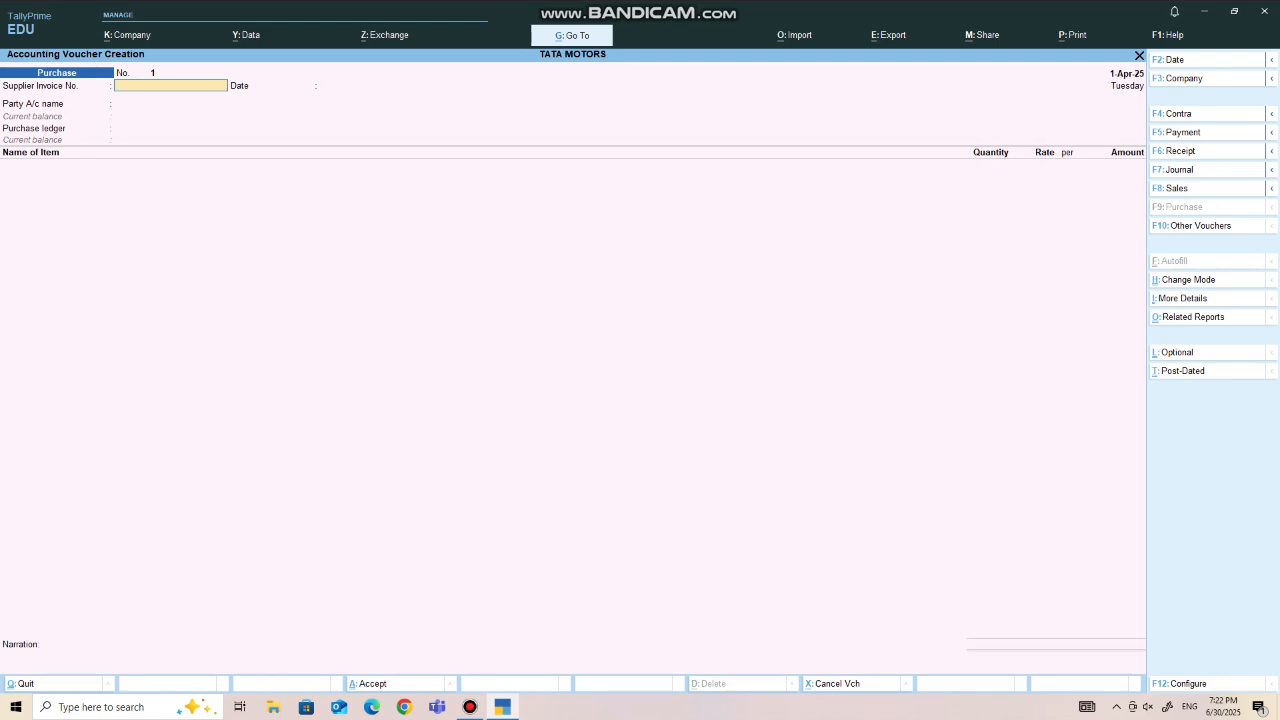
{"action": "key", "text": "Return"}
{"action": "key", "text": "Return"}
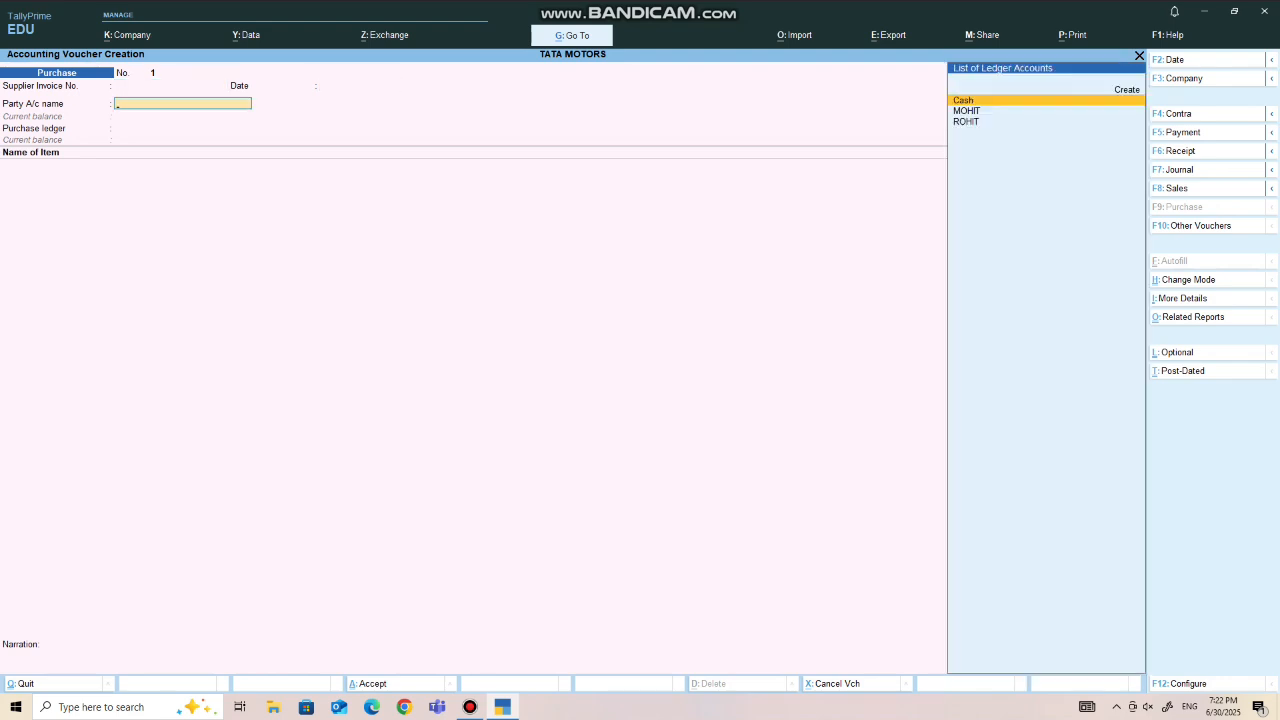
Select the supplier's ledger as the party account and leave the voucher's receipt details blank
{"action": "key", "text": "Down"}
{"action": "key", "text": "Down"}
{"action": "key", "text": "Return"}
{"action": "key", "text": "Return"}
{"action": "key", "text": "Return"}
{"action": "key", "text": "Return"}
{"action": "key", "text": "Return"}
{"action": "key", "text": "Return"}
{"action": "key", "text": "Return"}
{"action": "key", "text": "Return"}
{"action": "key", "text": "Return"}
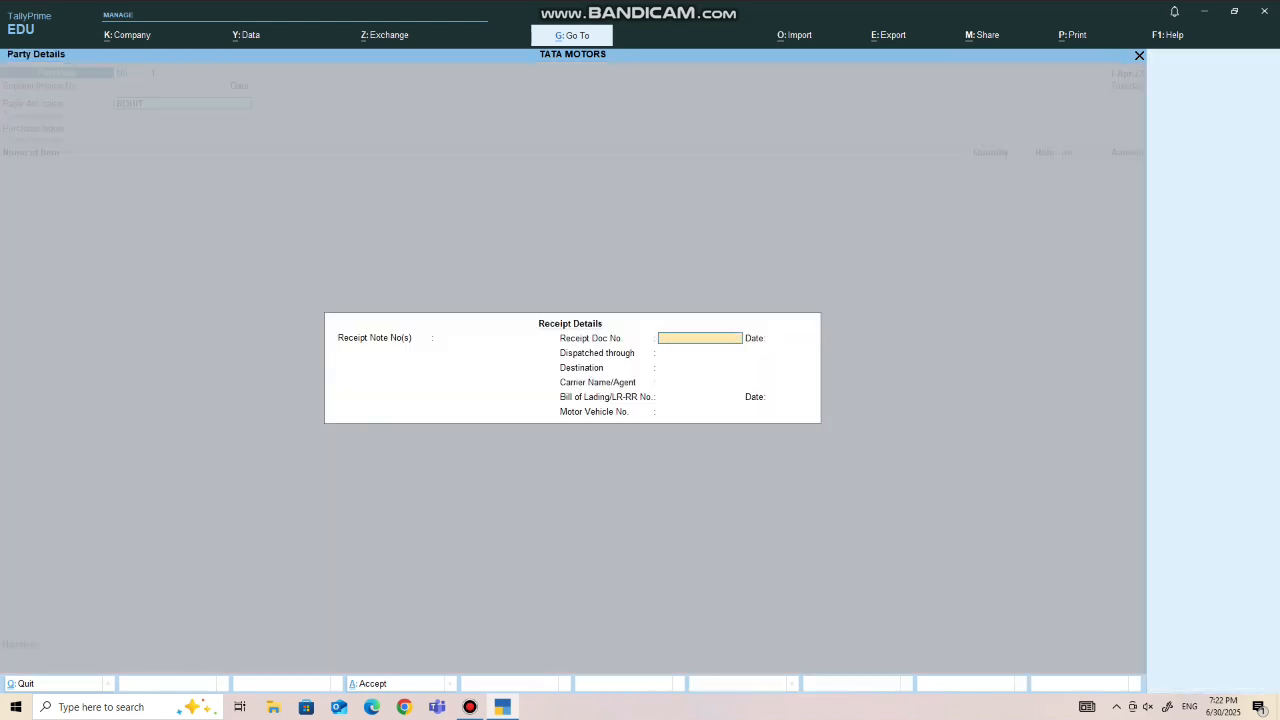
{"action": "key", "text": "Return"}
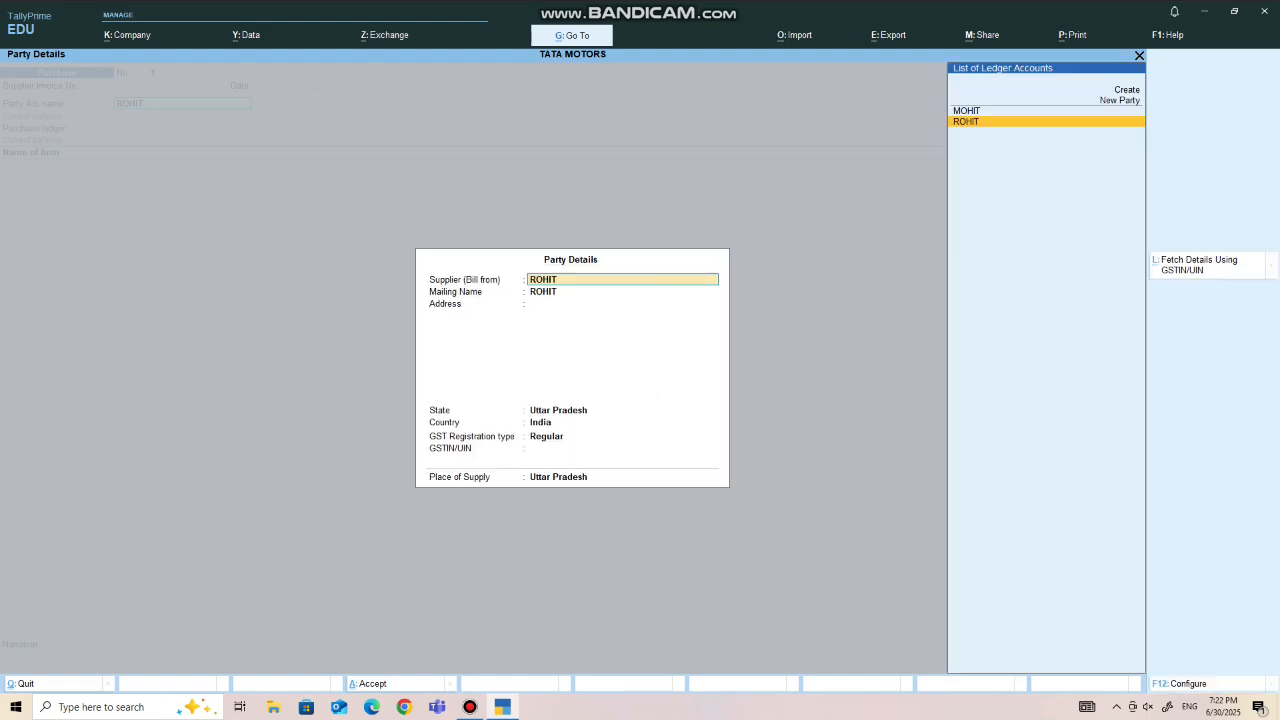
Accept the supplier's default party details with GSTIN/UIN blank and use PURCHASE as the purchase ledger
{"action": "key", "text": "Return"}
{"action": "key", "text": "Return"}
{"action": "key", "text": "Return"}
{"action": "key", "text": "Return"}
{"action": "key", "text": "Return"}
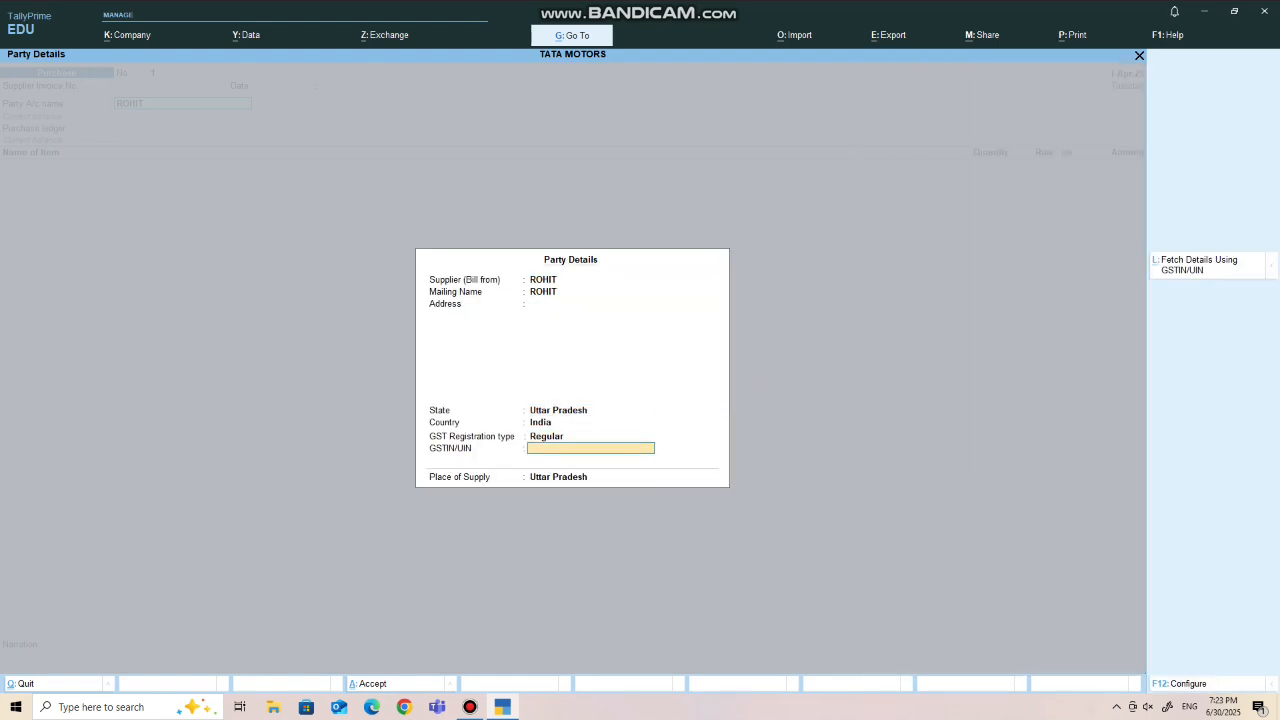
{"action": "key", "text": "Return"}
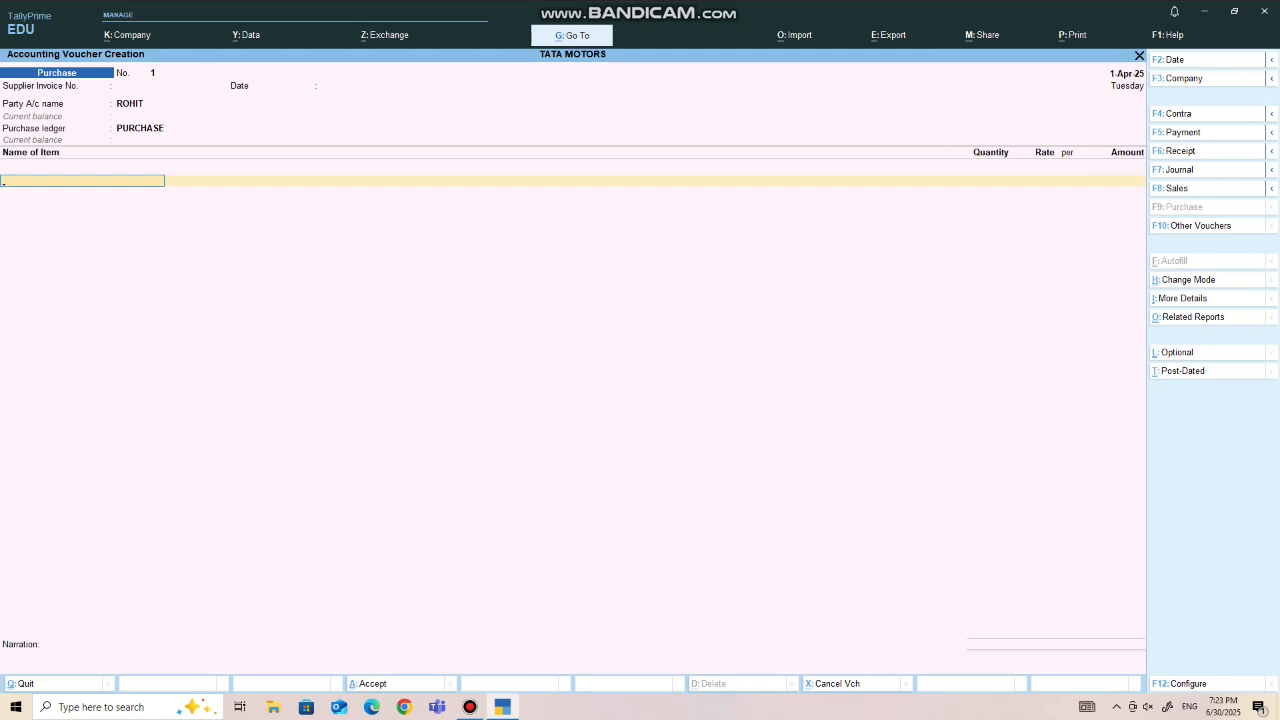
Add the item LAVA to the purchase voucher with quantity 20 NOS at a rate of 1200
{"action": "key", "text": "space"}
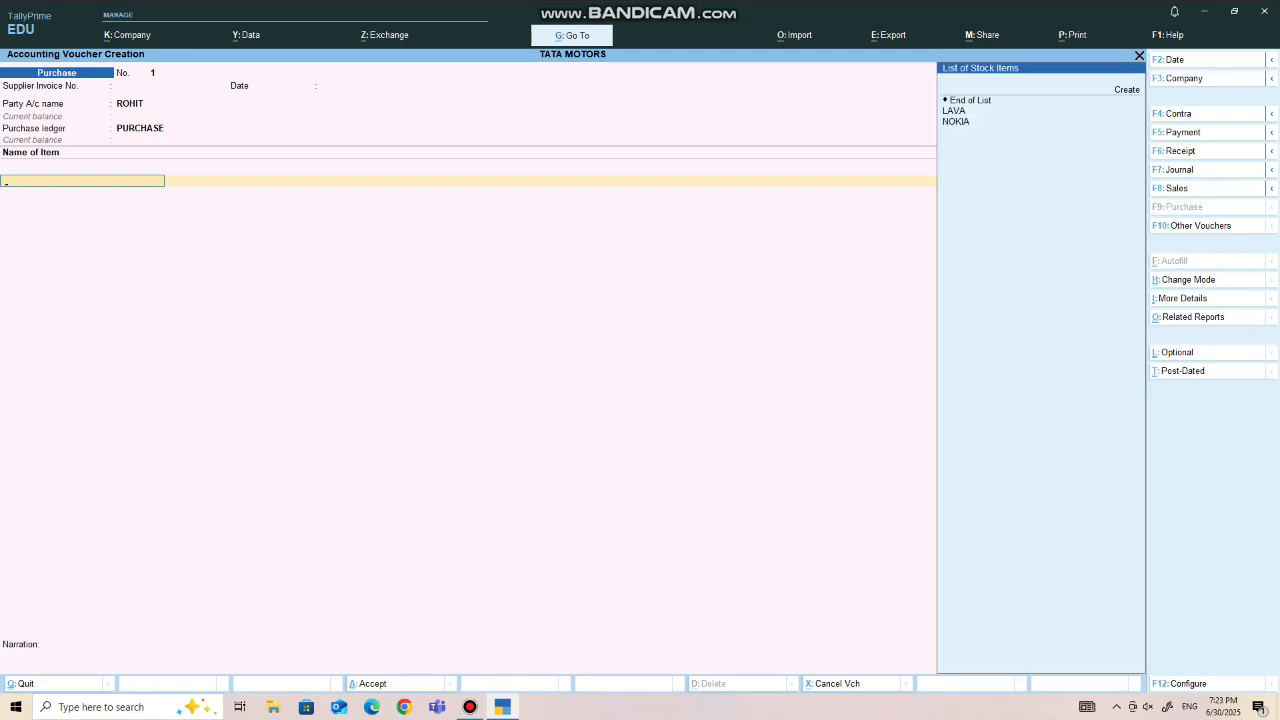
{"action": "key", "text": "Down"}
{"action": "key", "text": "Return"}
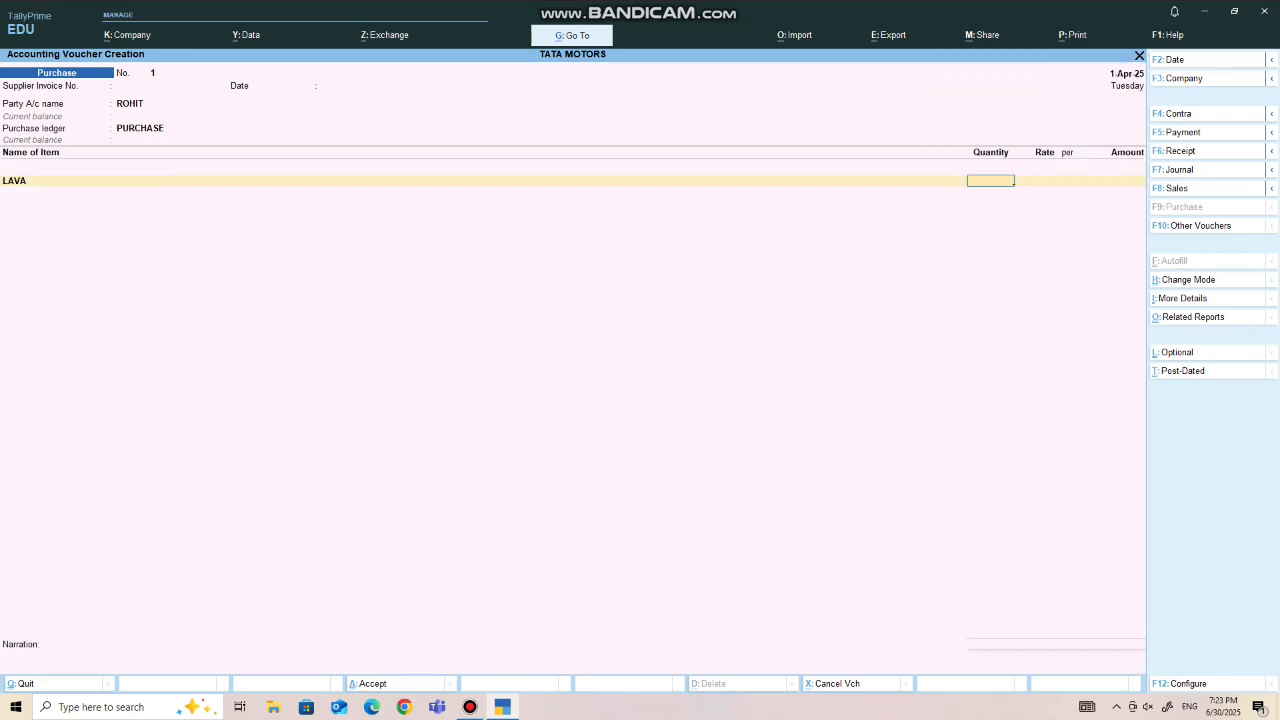
{"action": "type", "text": "20"}
{"action": "key", "text": "Return"}
{"action": "type", "text": "1200"}
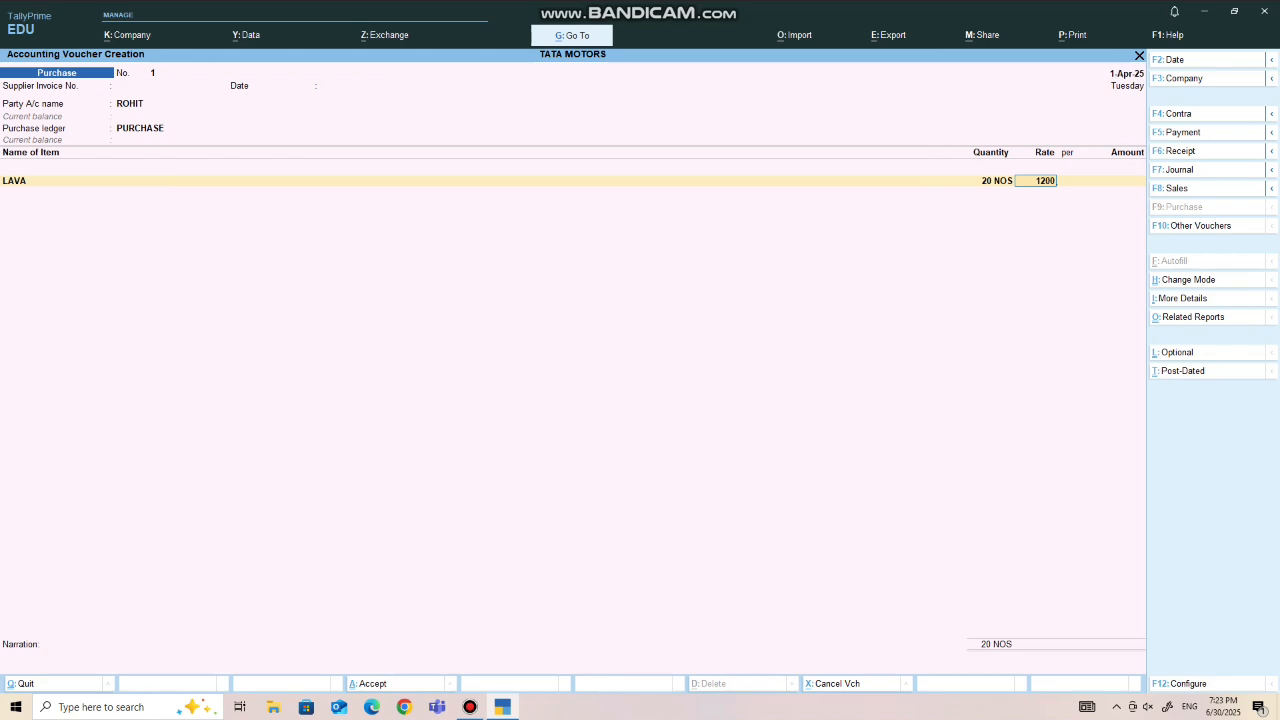
{"action": "key", "text": "Return"}
{"action": "key", "text": "Return"}
{"action": "key", "text": "Return"}
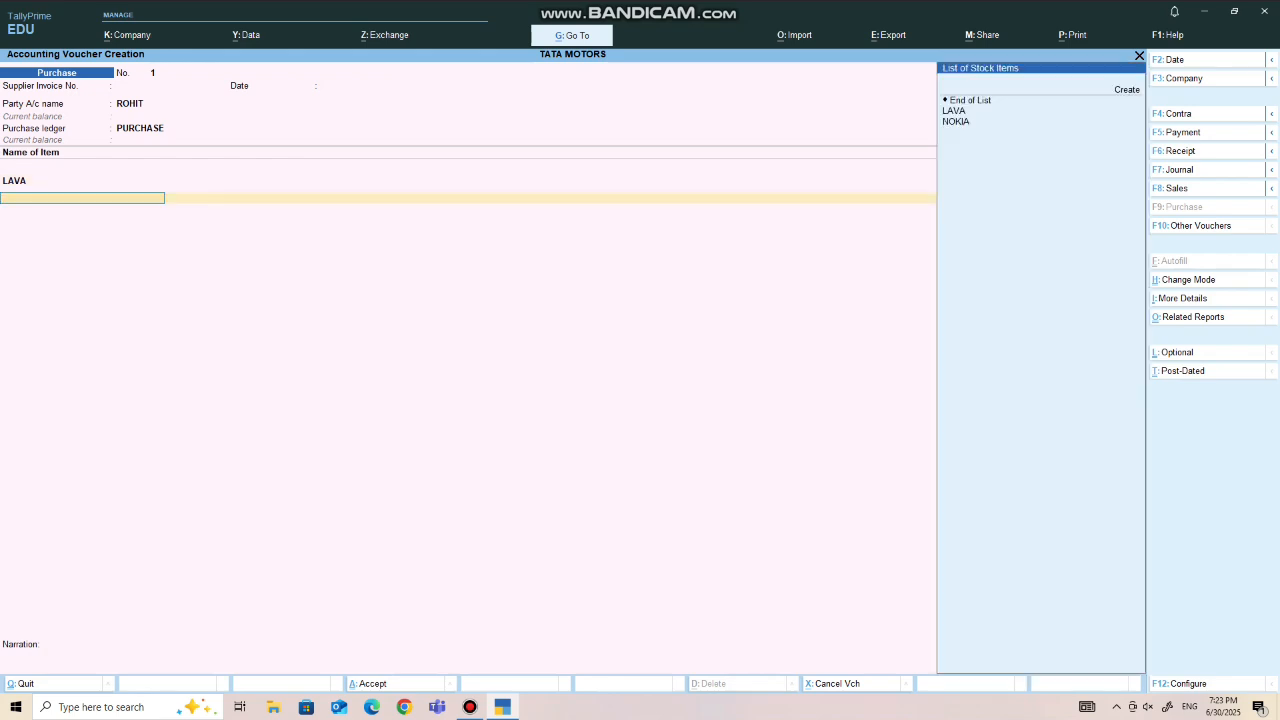
Add the item NOKIA to the purchase voucher with quantity 30 NOS at a rate of 1500
{"action": "key", "text": "Down"}
{"action": "key", "text": "Down"}
{"action": "key", "text": "Down"}
{"action": "key", "text": "Return"}
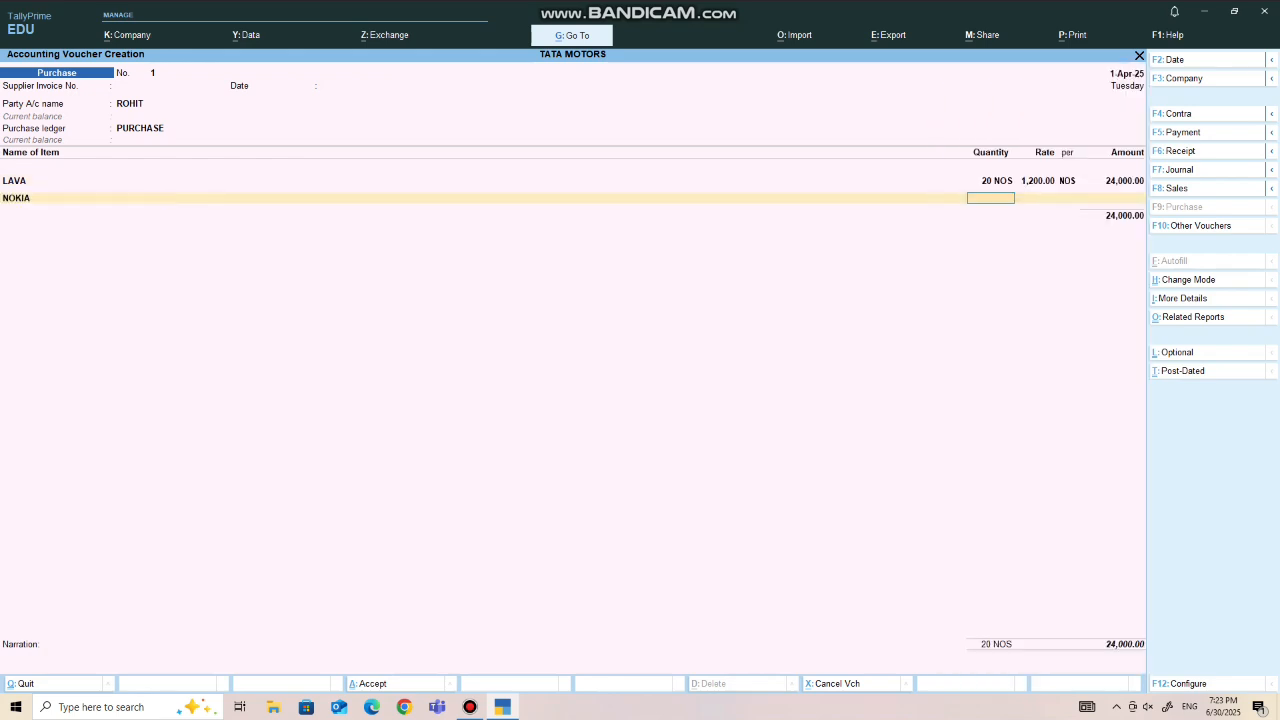
{"action": "type", "text": "30"}
{"action": "key", "text": "Return"}
{"action": "type", "text": "1500"}
{"action": "key", "text": "Return"}
{"action": "key", "text": "Return"}
{"action": "key", "text": "Return"}
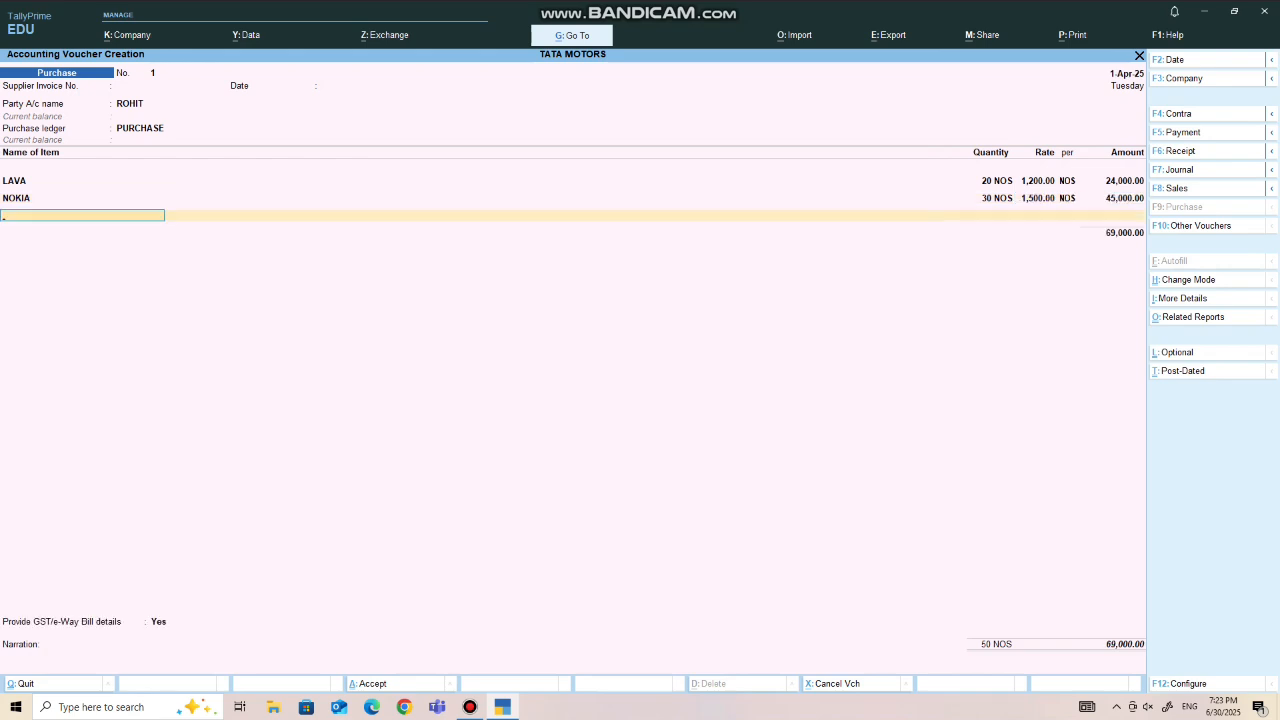
End the item list, leave the e-Way Bill details and narration blank, save the purchase voucher and leave voucher creation
{"action": "key", "text": "Return"}
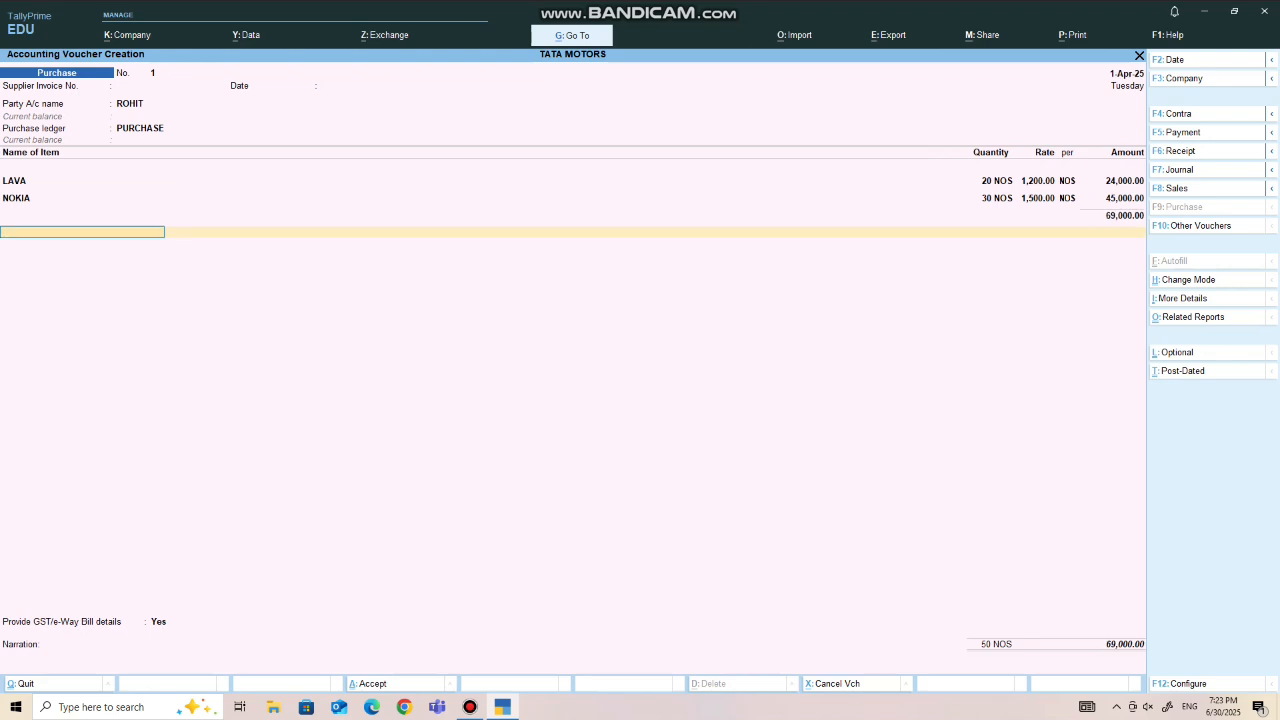
{"action": "key", "text": "Return"}
{"action": "key", "text": "Return"}
{"action": "key", "text": "Return"}
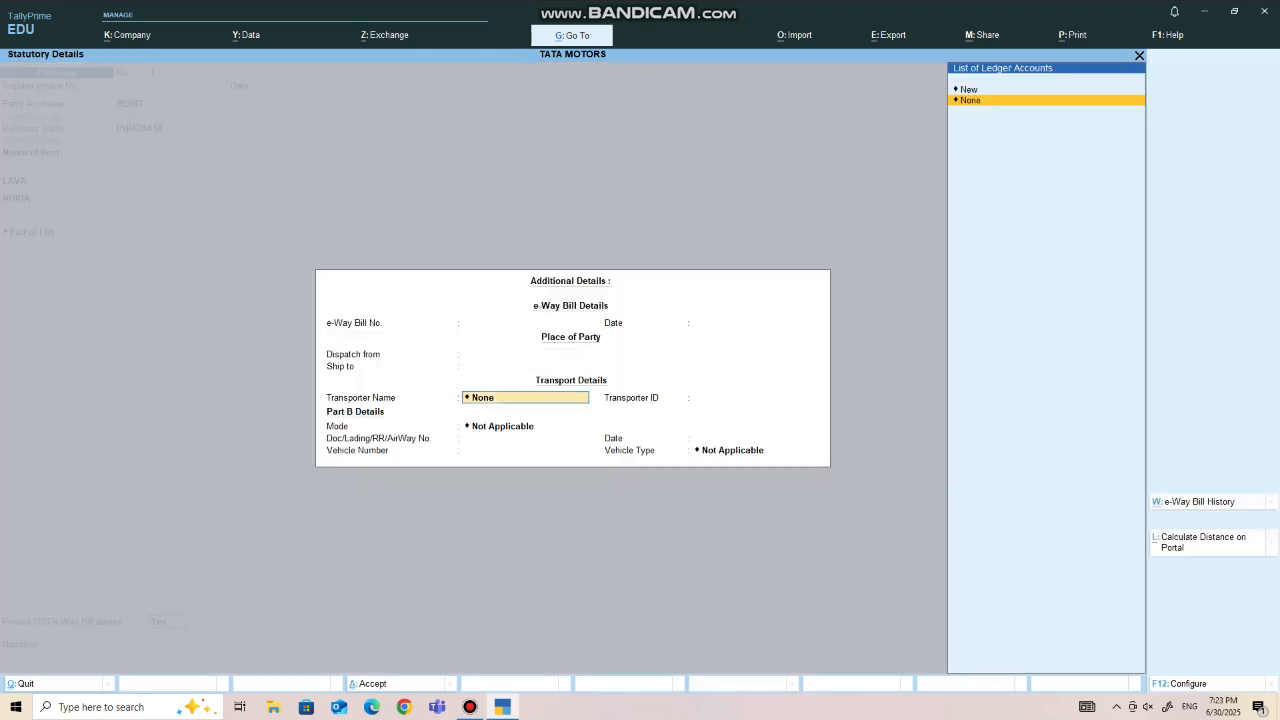
{"action": "key", "text": "Return"}
{"action": "key", "text": "Return"}
{"action": "key", "text": "Return"}
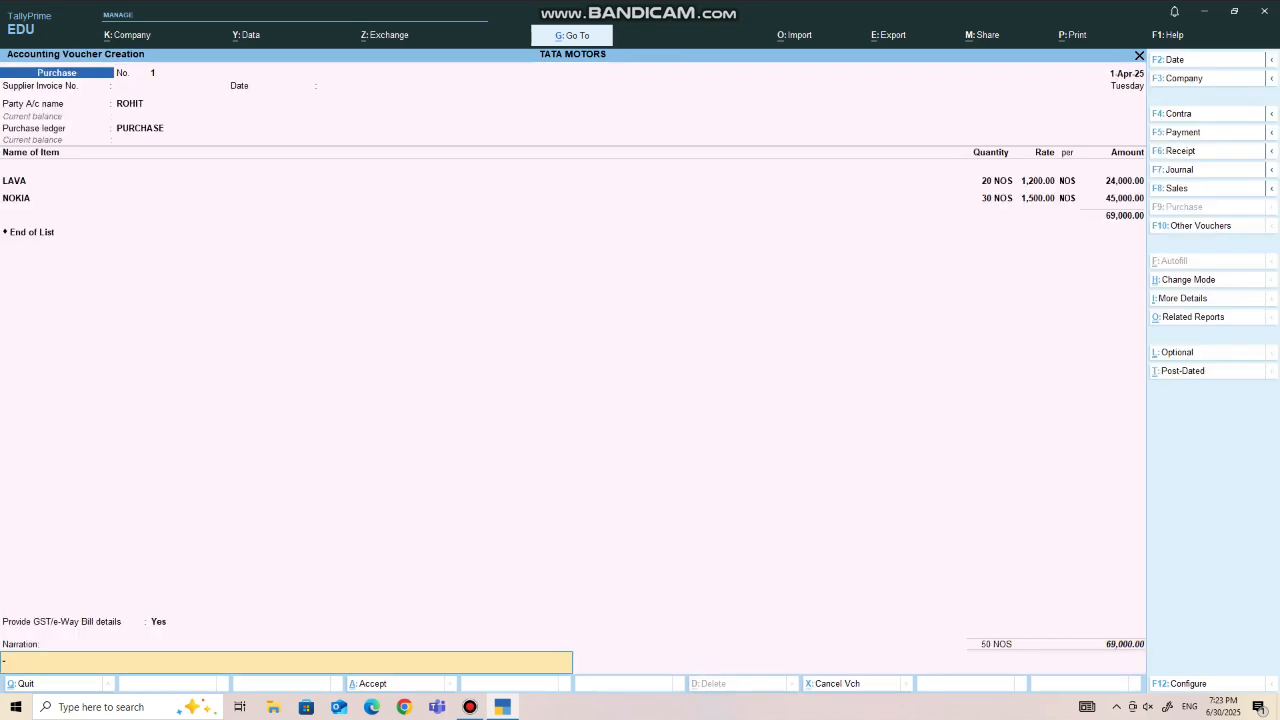
{"action": "key", "text": "Return"}
{"action": "key", "text": "Return"}
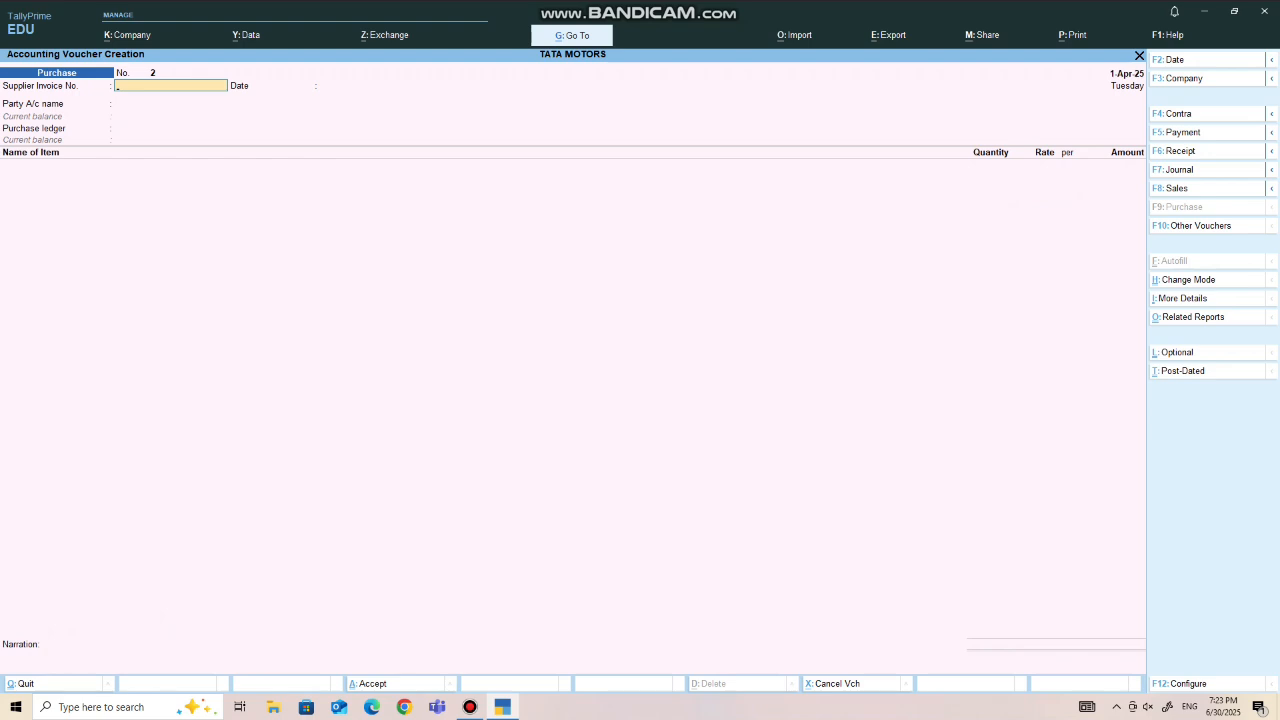
{"action": "key", "text": "Escape"}
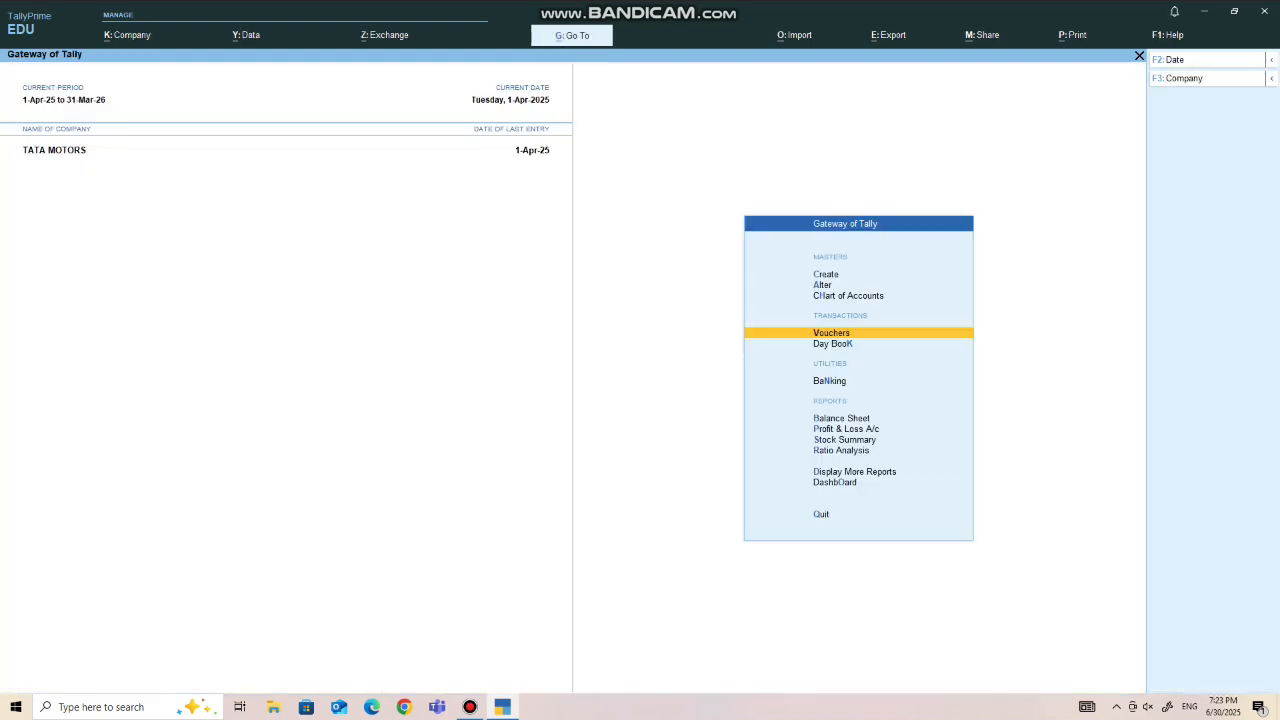
Review the saved purchase voucher from the Day Book, then return to the Gateway of Tally
{"action": "key", "text": "Down"}
{"action": "key", "text": "Down"}
{"action": "key", "text": "Down"}
{"action": "key", "text": "Up"}
{"action": "key", "text": "Up"}
{"action": "key", "text": "Up"}
{"action": "key", "text": "Down"}
{"action": "key", "text": "Return"}
{"action": "key", "text": "Return"}
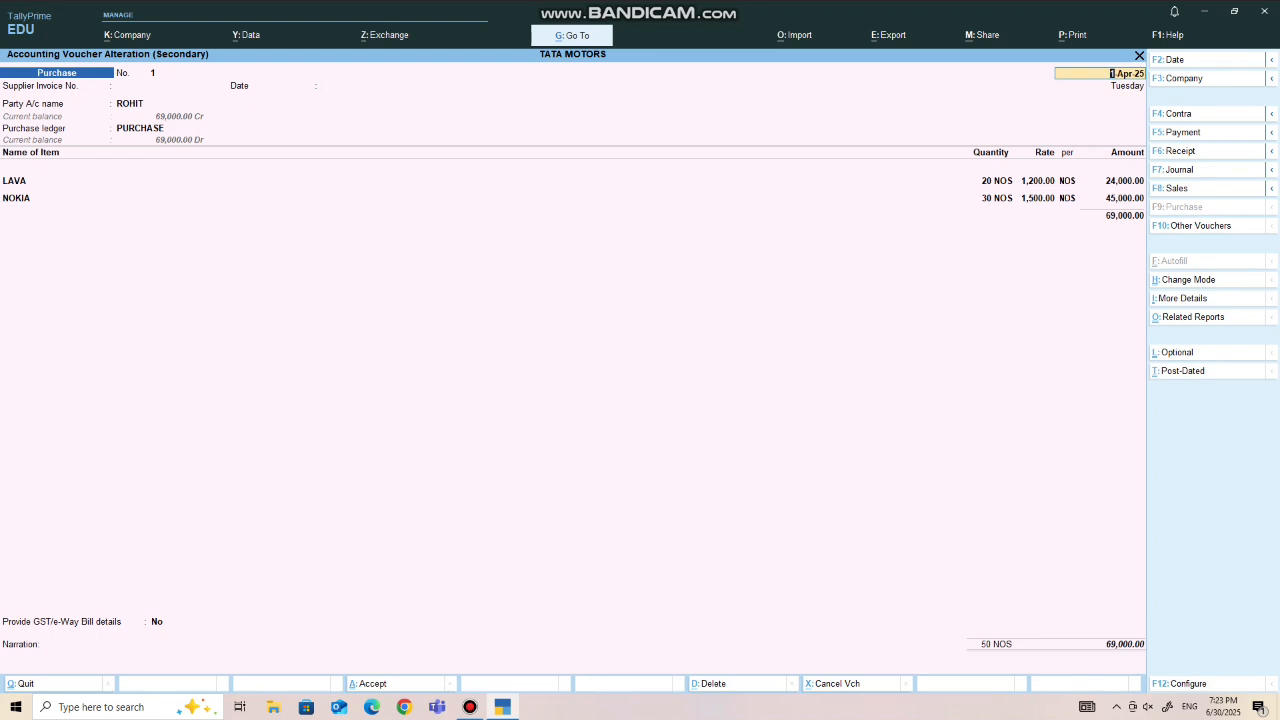
{"action": "key", "text": "BackSpace"}
{"action": "key", "text": "Escape"}
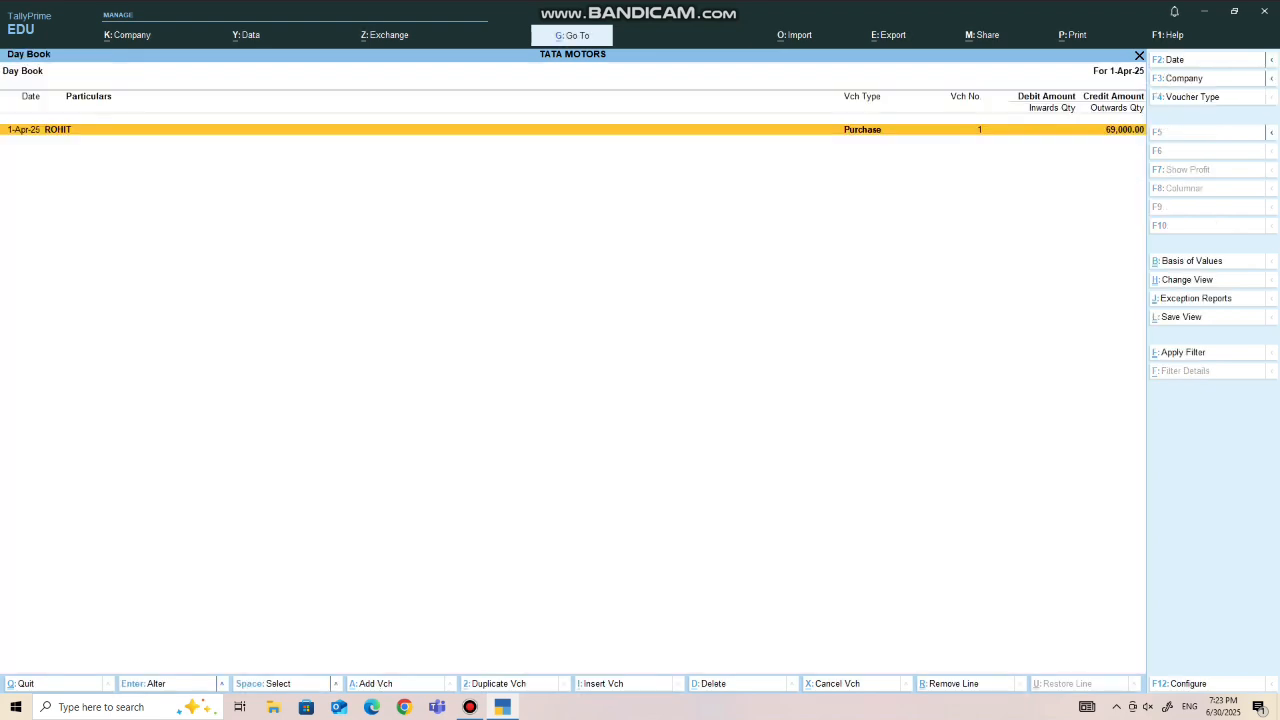
{"action": "key", "text": "Escape"}
Examine the Stock Summary, drilling into the MOBILE group down to LAVA's monthly summary
{"action": "key", "text": "Down"}
{"action": "key", "text": "Down"}
{"action": "key", "text": "Down"}
{"action": "key", "text": "Return"}
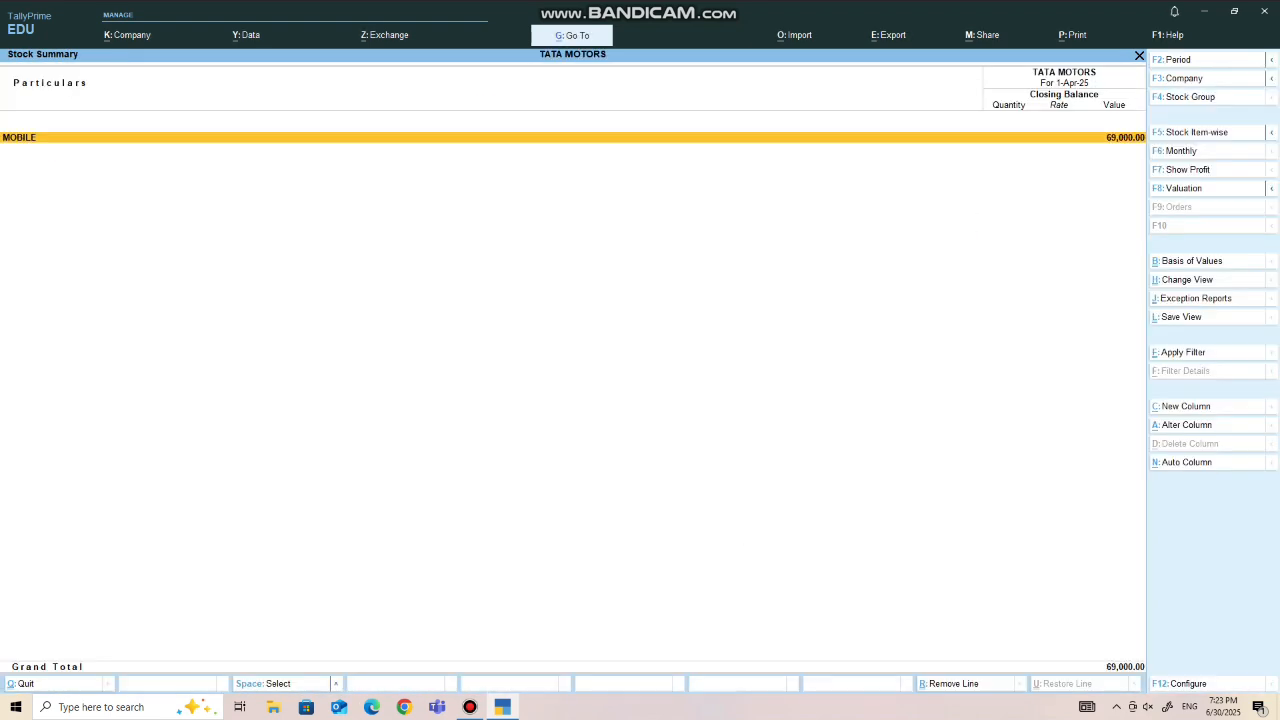
{"action": "key", "text": "Return"}
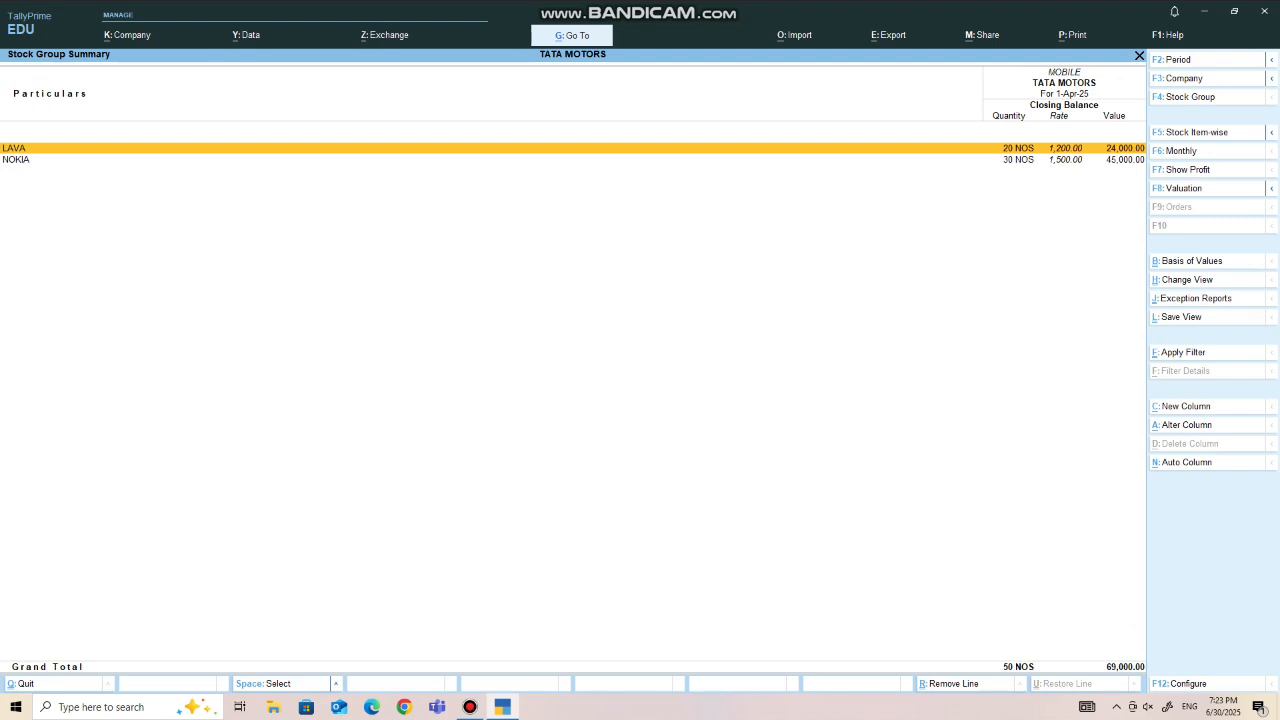
{"action": "key", "text": "Down"}
{"action": "key", "text": "Up"}
{"action": "key", "text": "Return"}
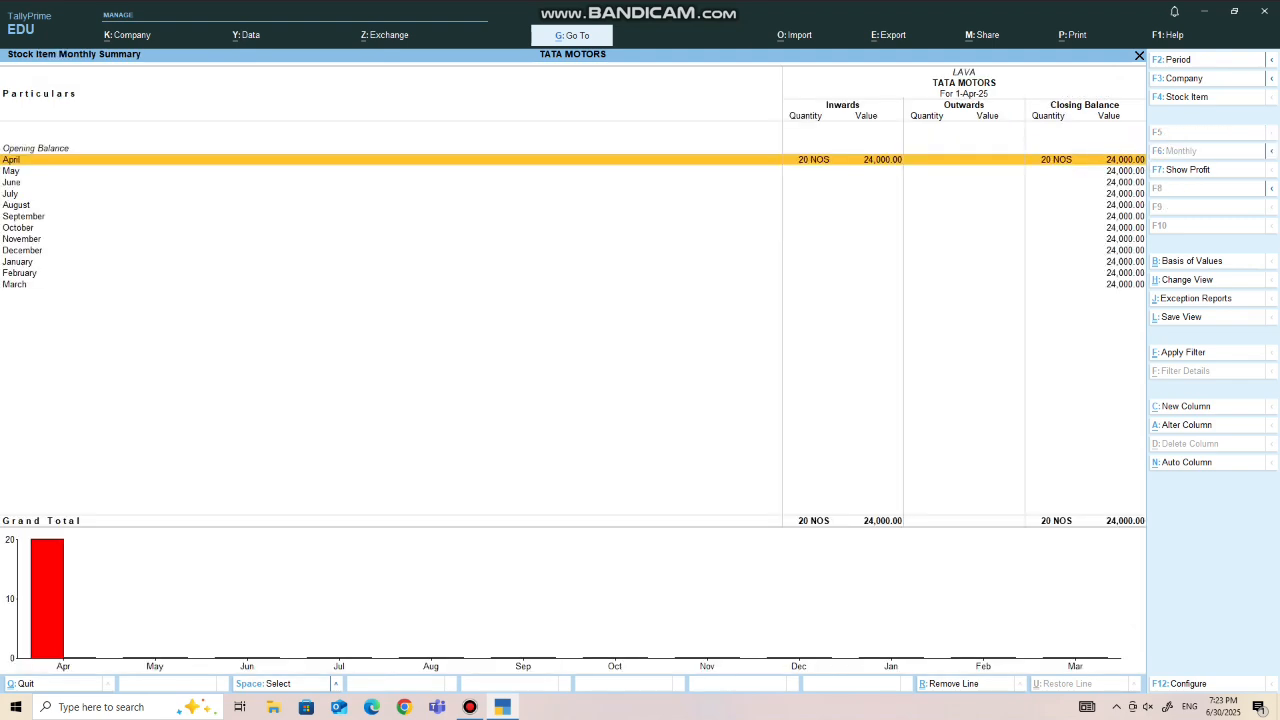
Close the stock reports and start a new Sales voucher
{"action": "key", "text": "Escape"}
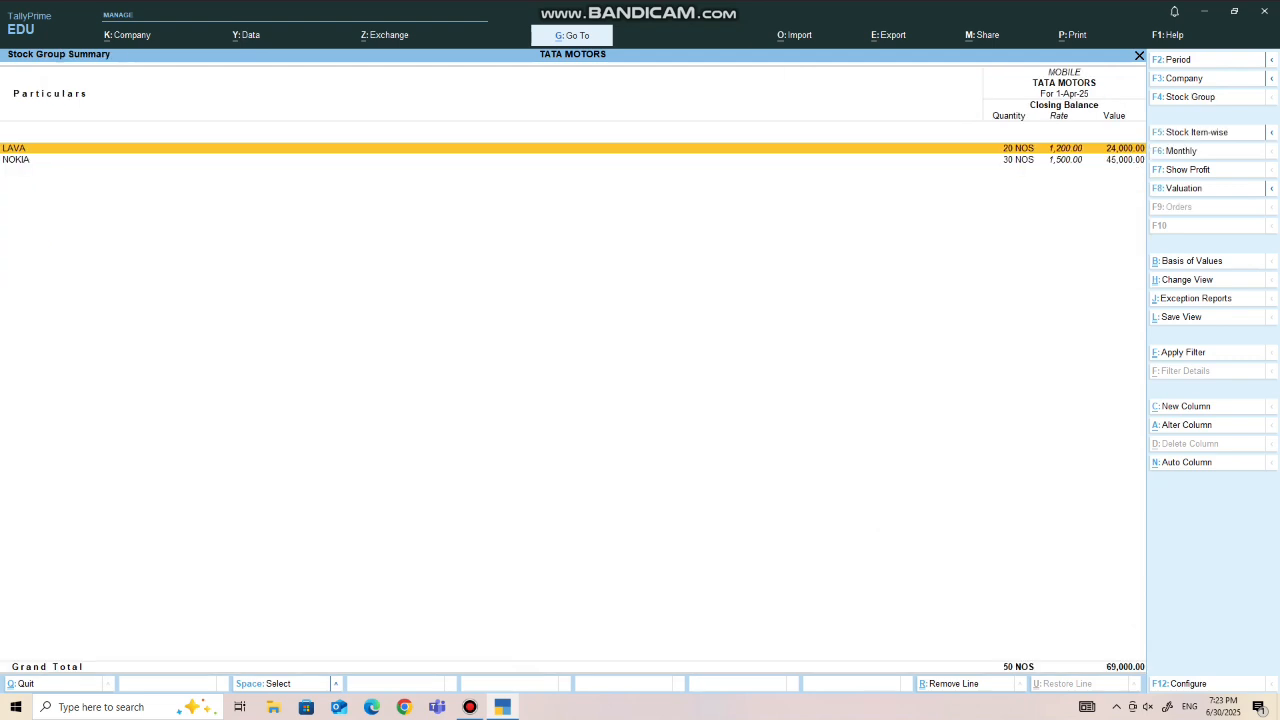
{"action": "key", "text": "Escape"}
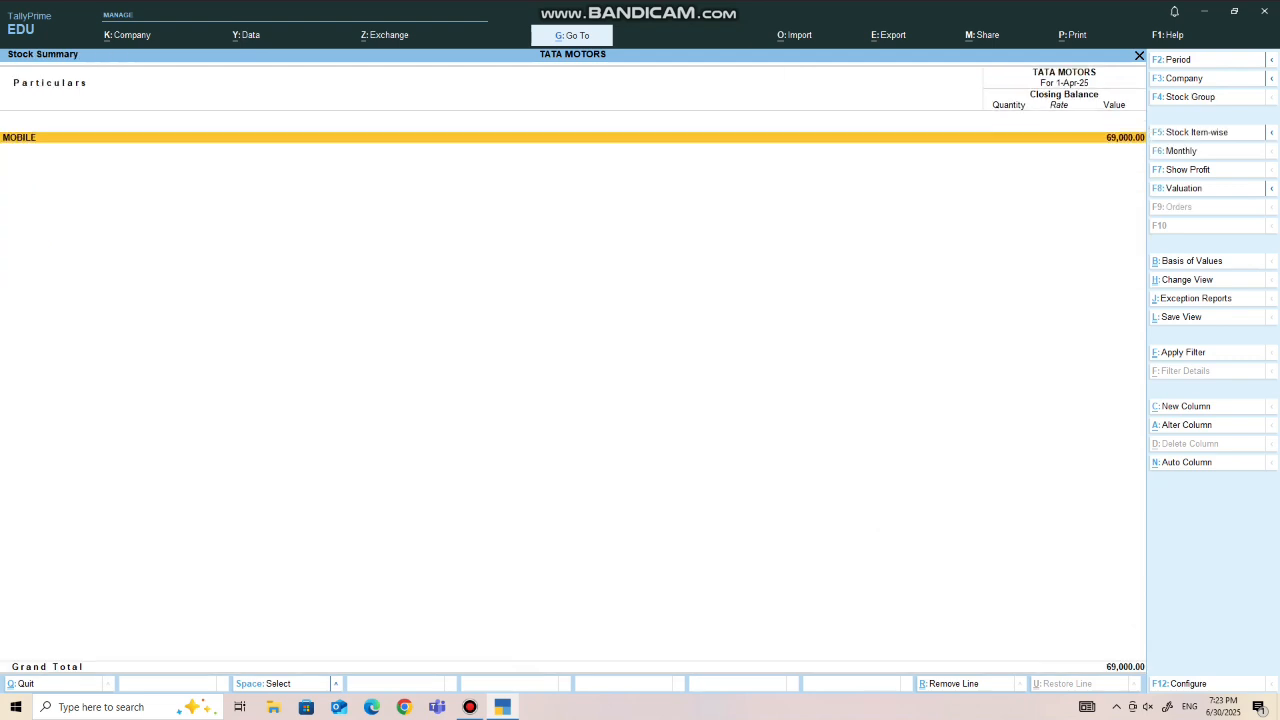
{"action": "key", "text": "Escape"}
{"action": "key", "text": "Up"}
{"action": "key", "text": "Up"}
{"action": "key", "text": "Up"}
{"action": "key", "text": "Up"}
{"action": "key", "text": "Up"}
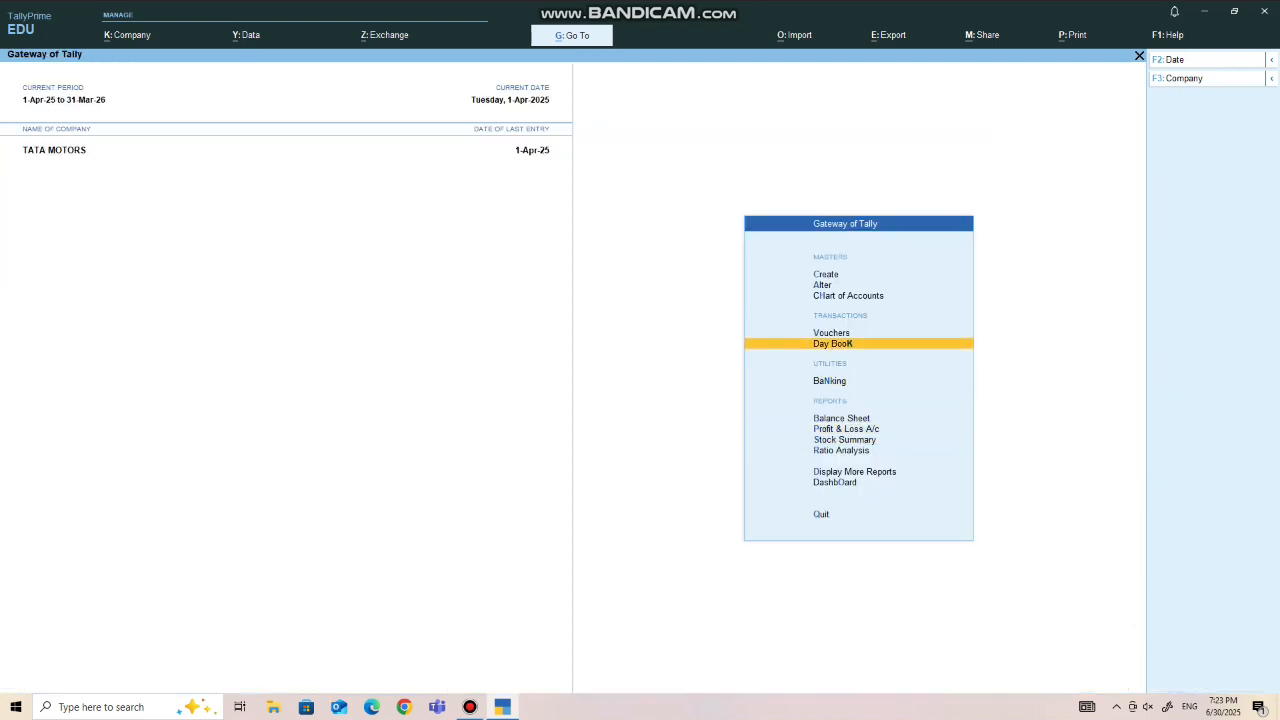
{"action": "key", "text": "Return"}
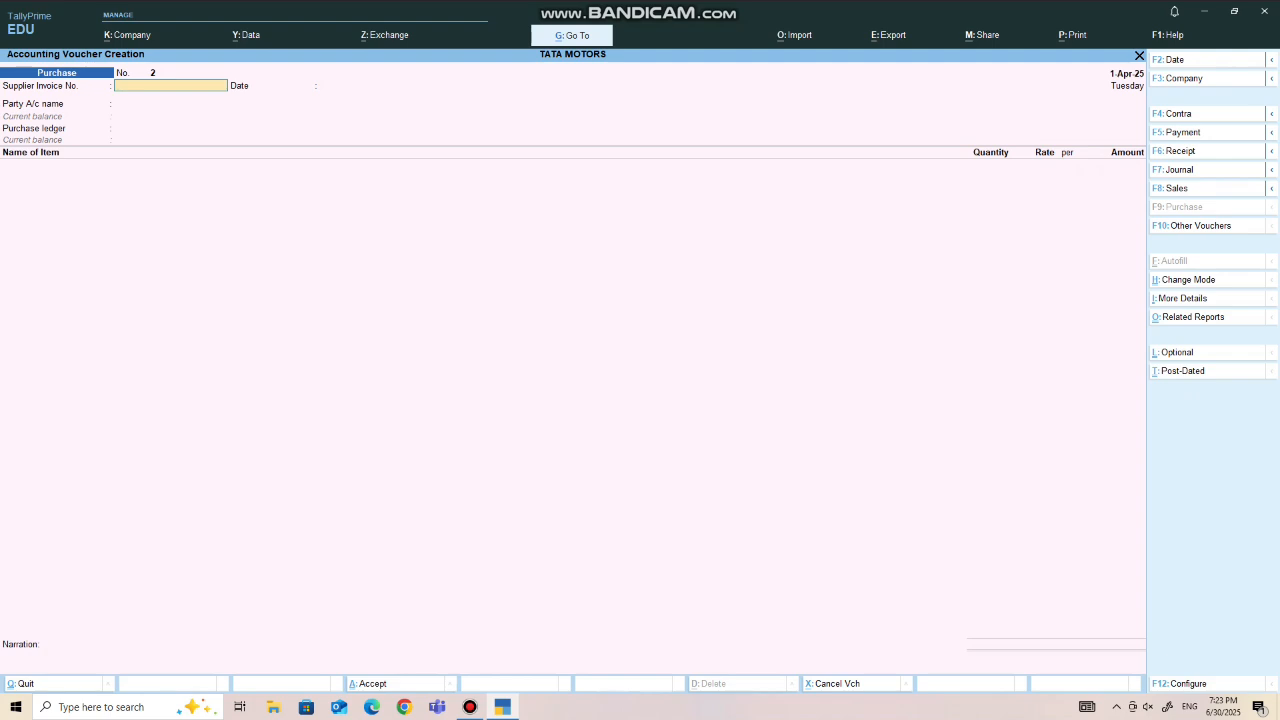
{"action": "key", "text": "F8"}
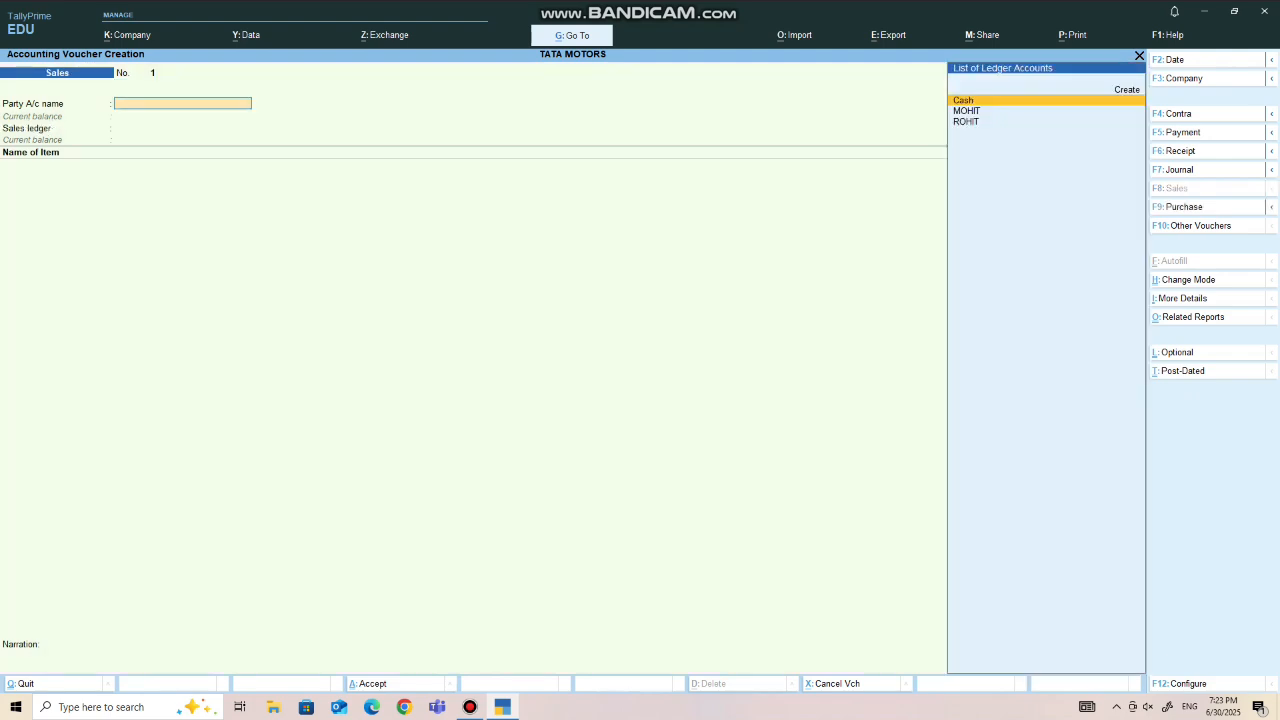
Choose the customer's ledger listed directly after Cash as the sales voucher's party, keeping the dispatch and party details at their defaults
{"action": "key", "text": "Down"}
{"action": "key", "text": "Return"}
{"action": "key", "text": "Return"}
{"action": "key", "text": "Return"}
{"action": "key", "text": "Return"}
{"action": "key", "text": "Return"}
{"action": "key", "text": "Return"}
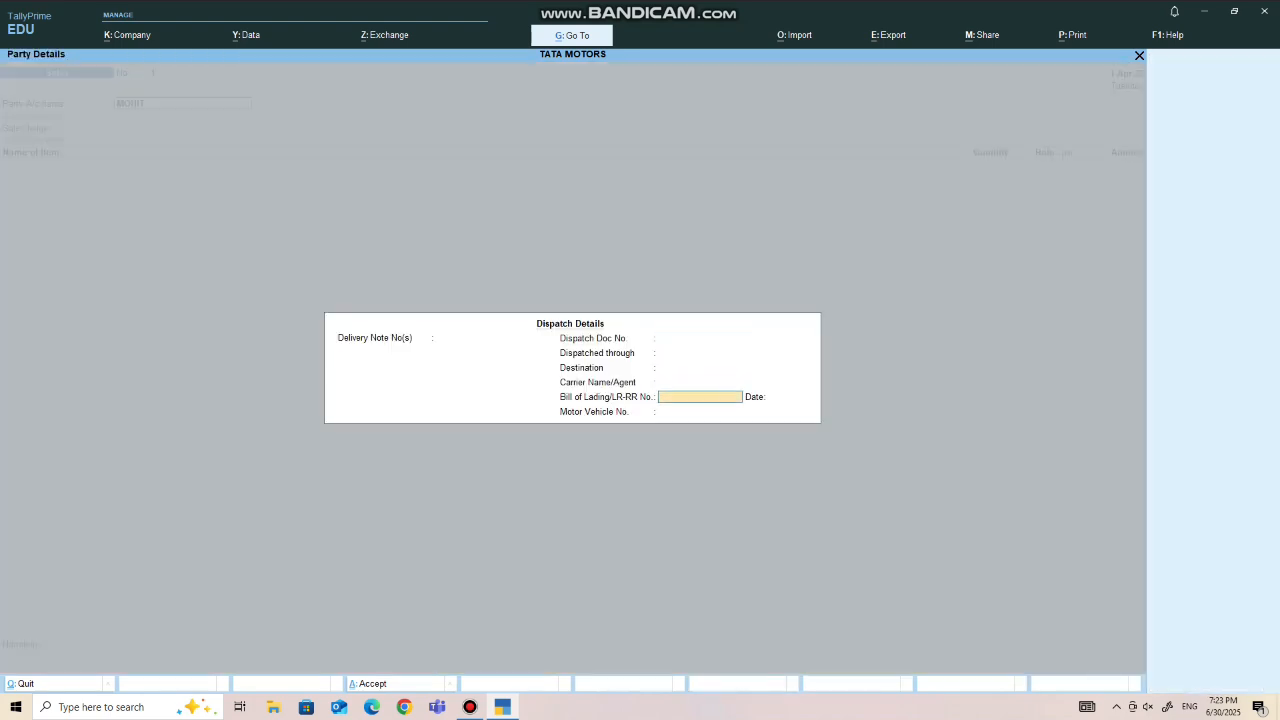
{"action": "key", "text": "Return"}
{"action": "key", "text": "Return"}
{"action": "key", "text": "Return"}
{"action": "key", "text": "Return"}
{"action": "key", "text": "Return"}
{"action": "key", "text": "Return"}
{"action": "key", "text": "Return"}
{"action": "key", "text": "Return"}
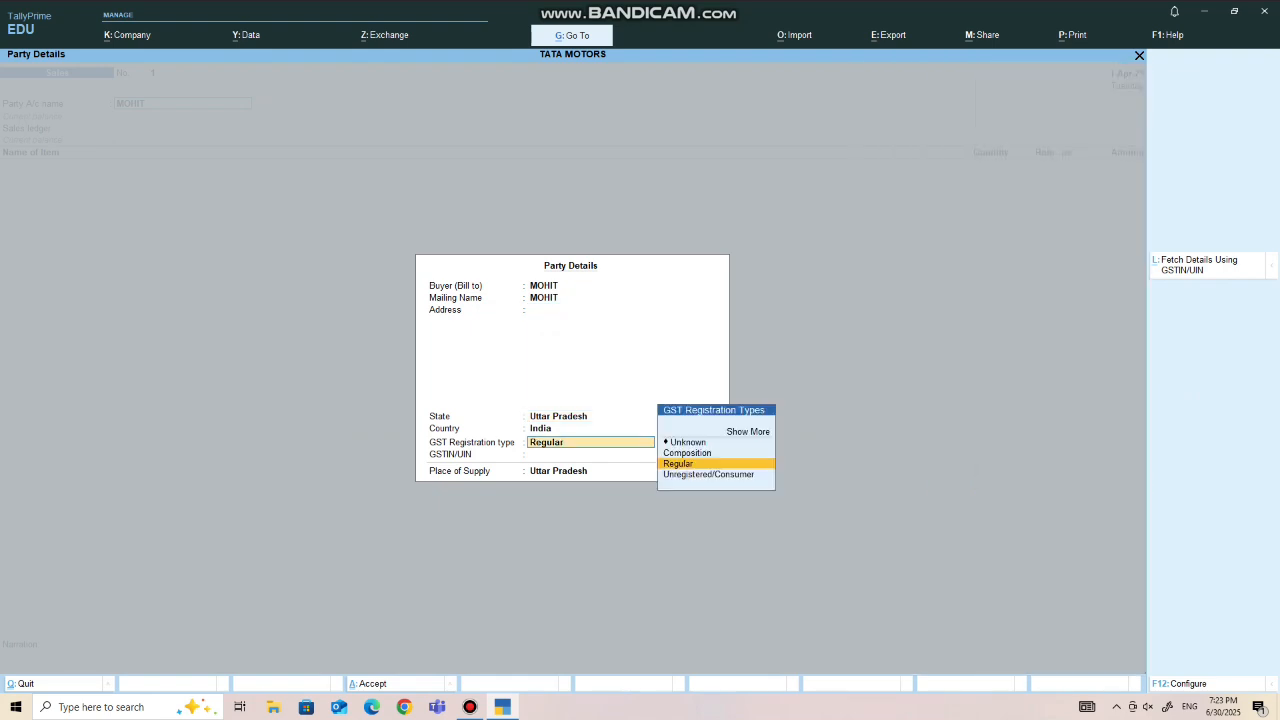
{"action": "key", "text": "Return"}
{"action": "key", "text": "Return"}
{"action": "key", "text": "Return"}
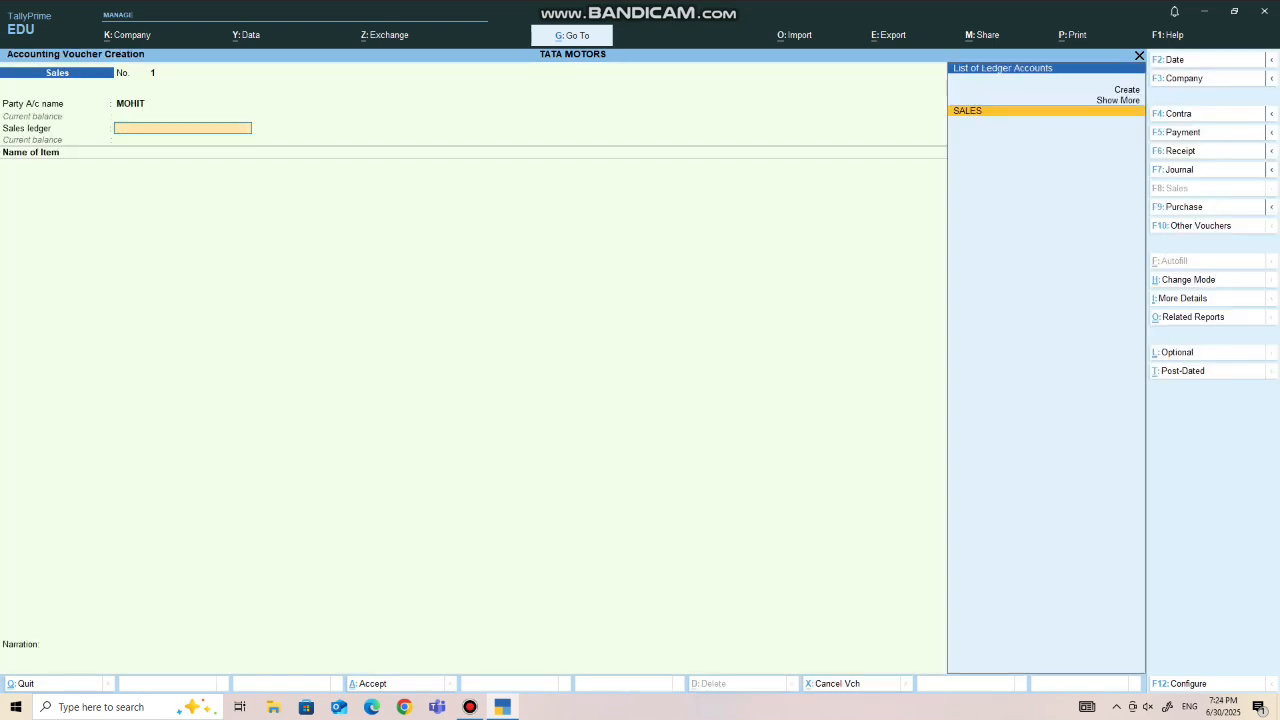
Choose SALES as the sales ledger and add the item LAVA with quantity 10 NOS at a rate of 1500
{"action": "key", "text": "Return"}
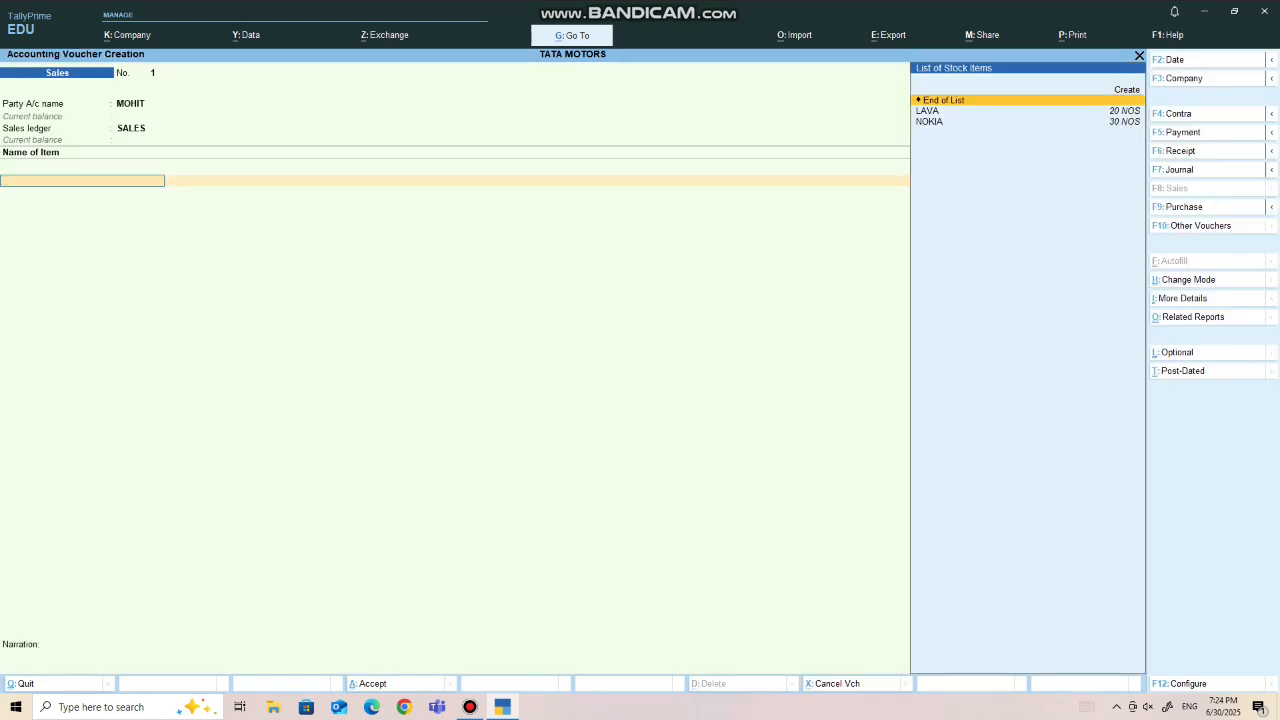
{"action": "key", "text": "Down"}
{"action": "key", "text": "Return"}
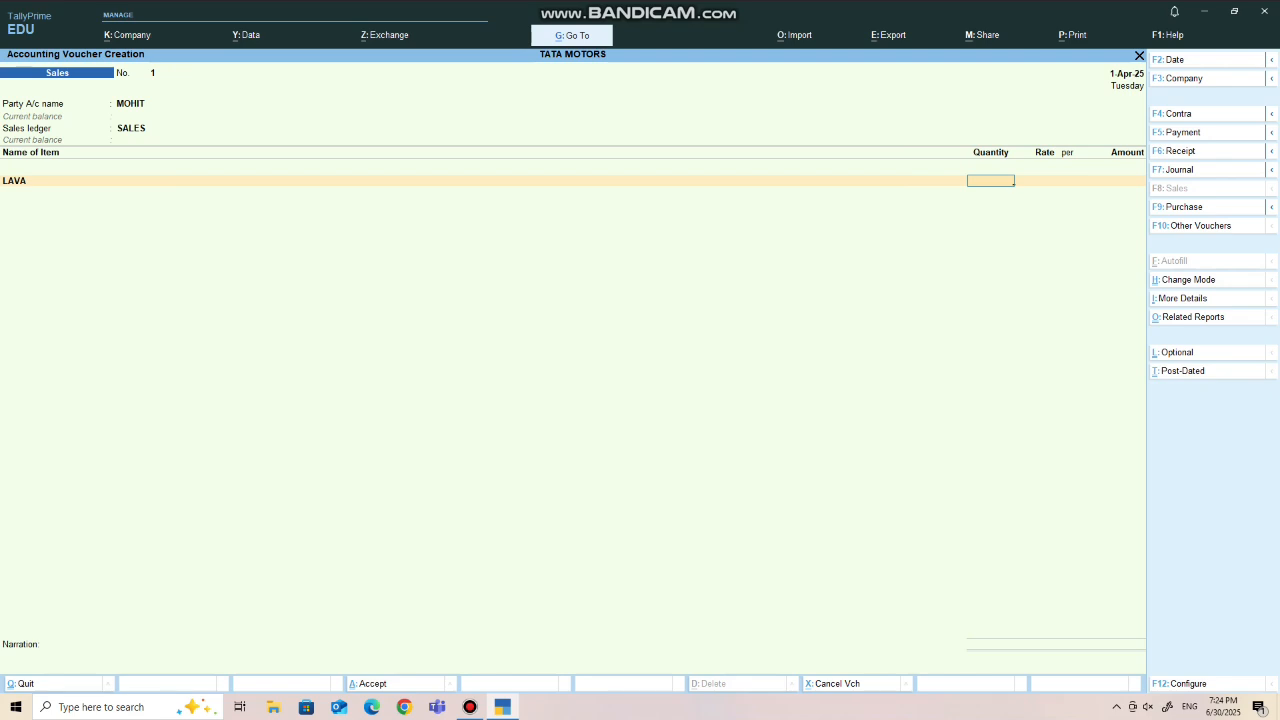
{"action": "type", "text": "10"}
{"action": "key", "text": "Return"}
{"action": "type", "text": "1500"}
{"action": "key", "text": "Return"}
{"action": "key", "text": "Return"}
{"action": "key", "text": "Return"}
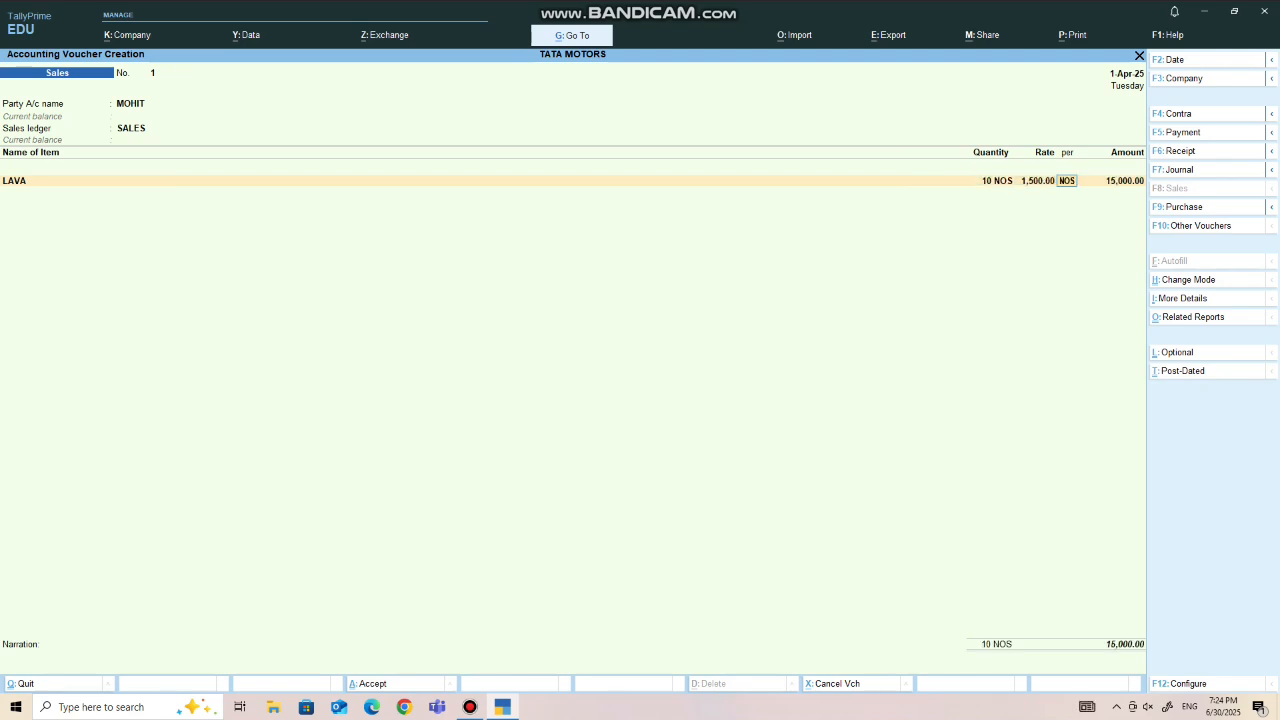
Add the item NOKIA to the sales voucher with quantity 20 NOS at a rate of 1600
{"action": "key", "text": "Up"}
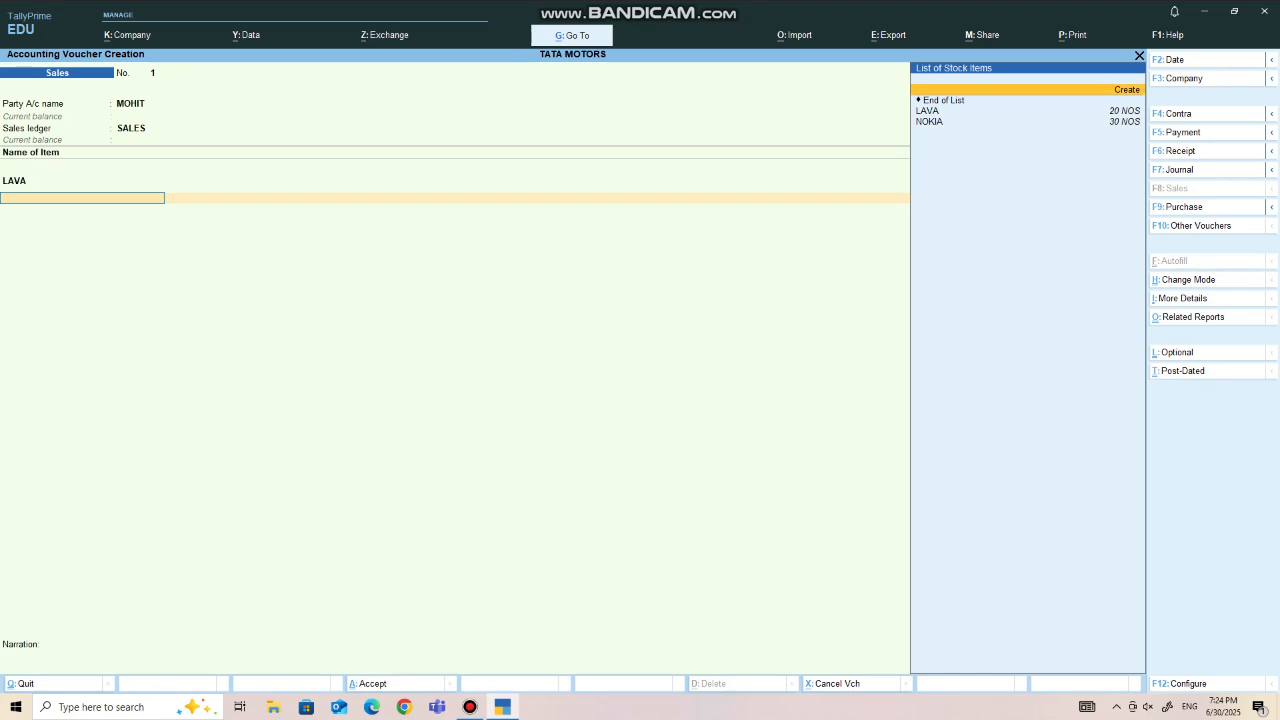
{"action": "key", "text": "Down"}
{"action": "key", "text": "Down"}
{"action": "key", "text": "Down"}
{"action": "key", "text": "Return"}
{"action": "type", "text": "20"}
{"action": "key", "text": "Return"}
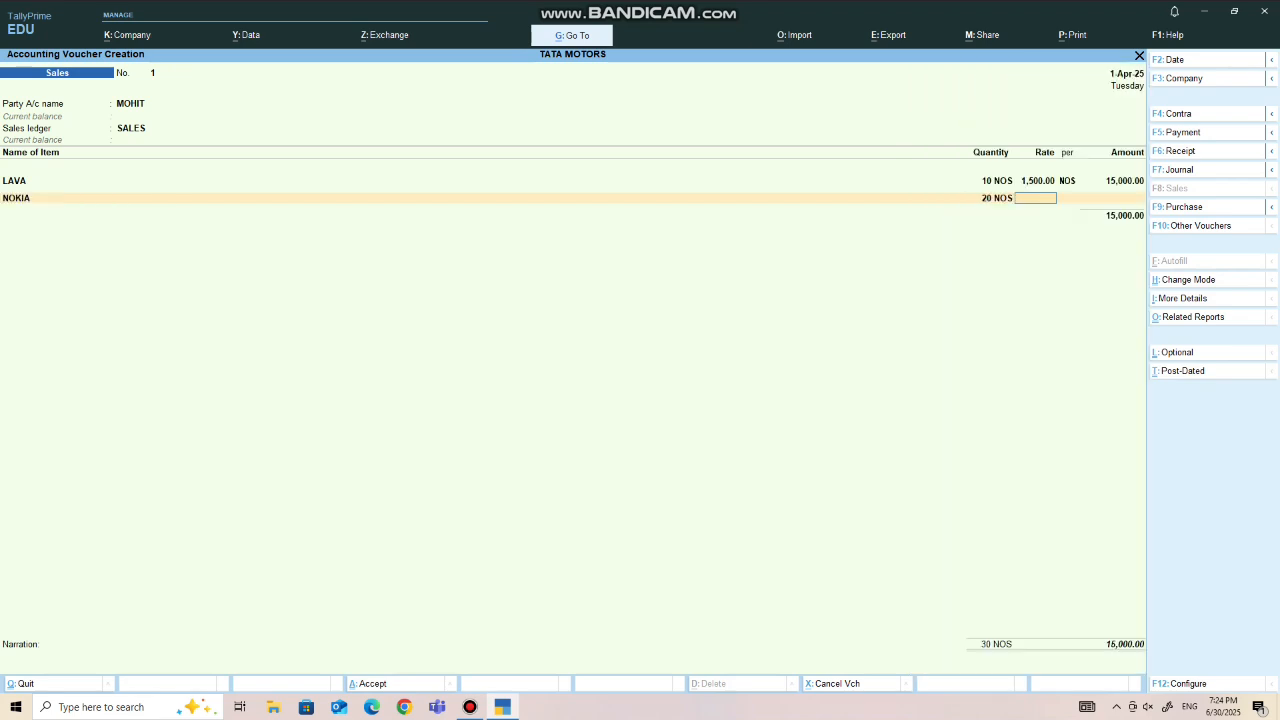
{"action": "type", "text": "1,600"}
{"action": "key", "text": "Return"}
{"action": "key", "text": "Return"}
{"action": "key", "text": "Return"}
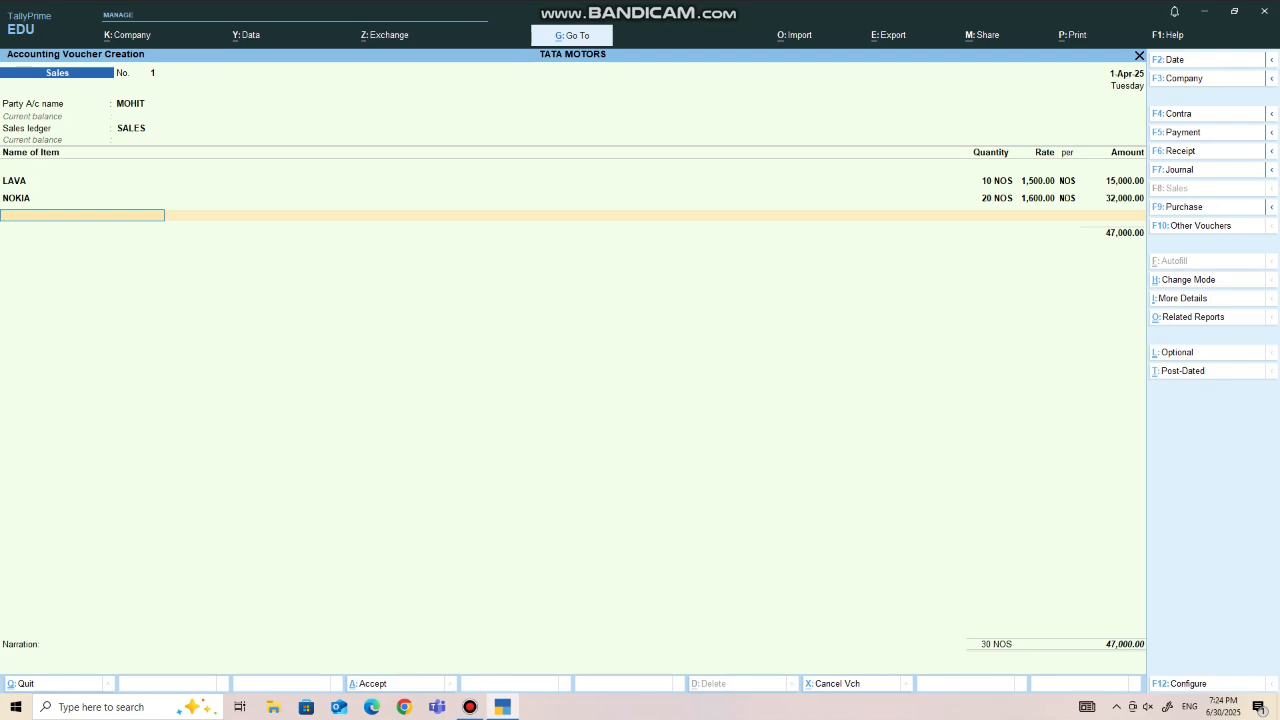
End the item list, leave the narration blank, save the sales voucher and leave voucher creation
{"action": "key", "text": "Return"}
{"action": "key", "text": "Return"}
{"action": "key", "text": "Return"}
{"action": "key", "text": "Return"}
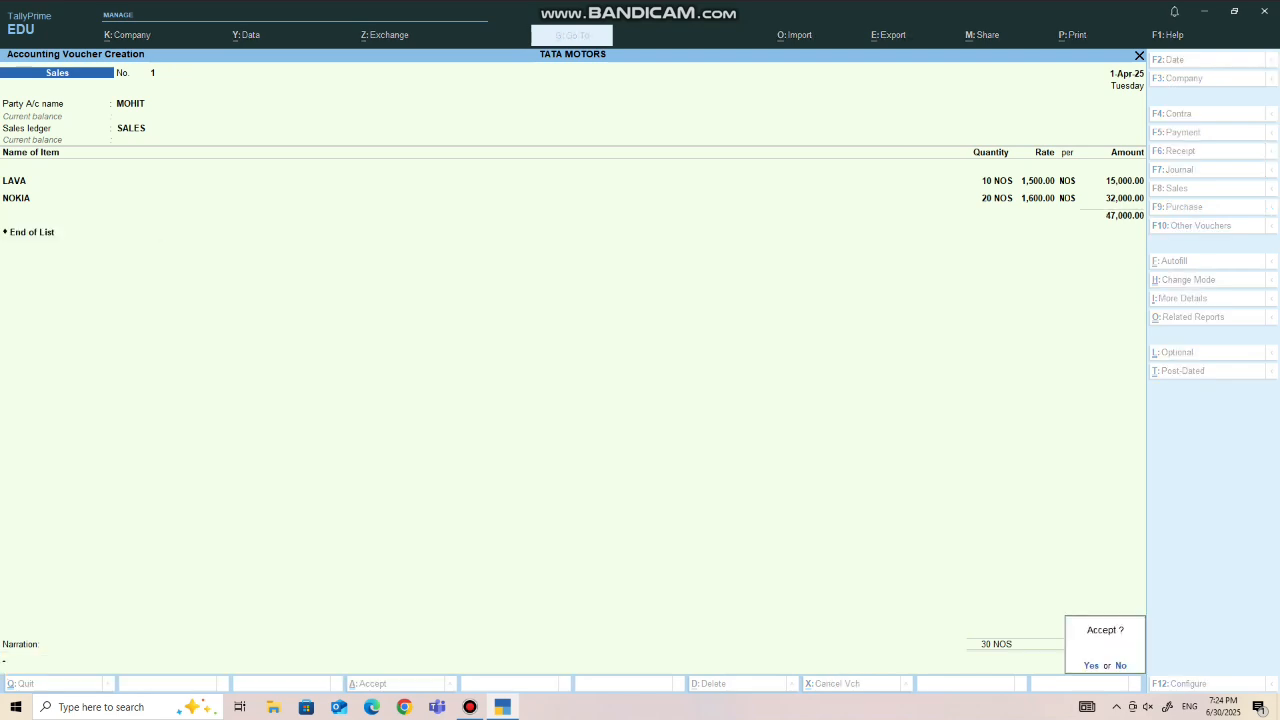
{"action": "key", "text": "Return"}
{"action": "key", "text": "Escape"}
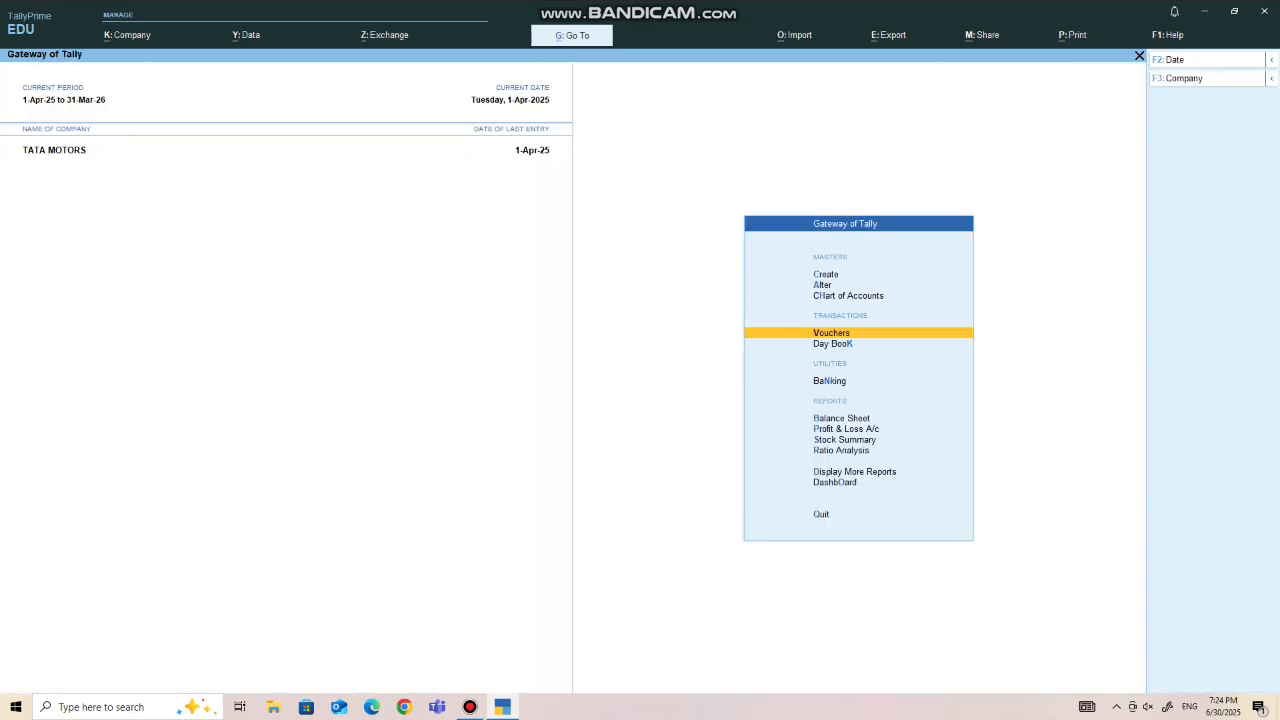
Examine the Stock Summary, drilling through the MOBILE group and LAVA's monthly summary down to its April vouchers
{"action": "key", "text": "Down"}
{"action": "key", "text": "Down"}
{"action": "key", "text": "Down"}
{"action": "key", "text": "Down"}
{"action": "key", "text": "Down"}
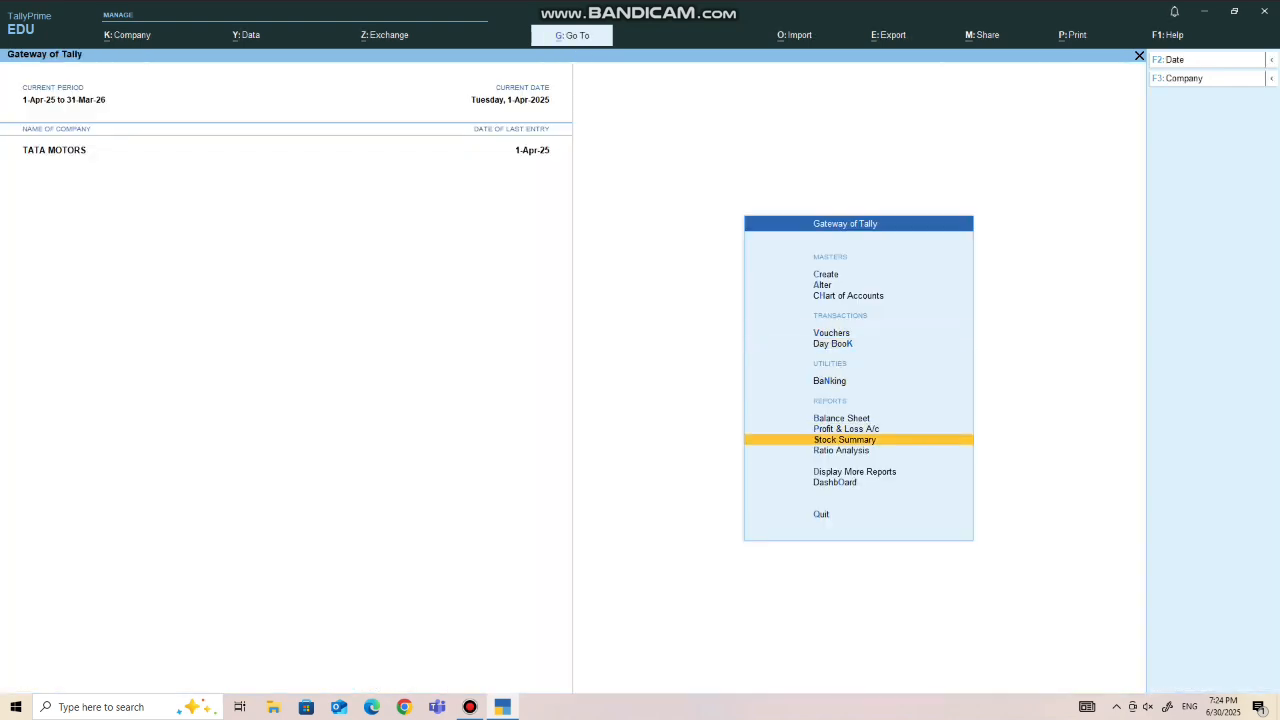
{"action": "key", "text": "Return"}
{"action": "key", "text": "Return"}
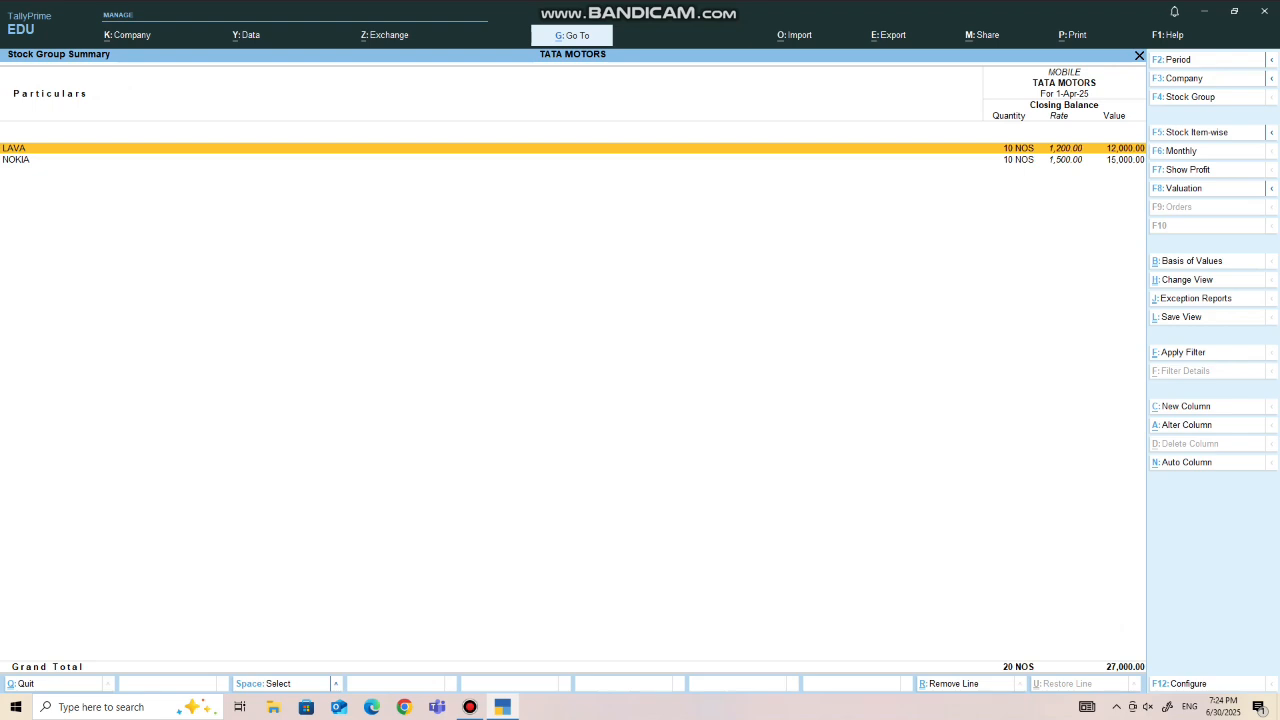
{"action": "key", "text": "Return"}
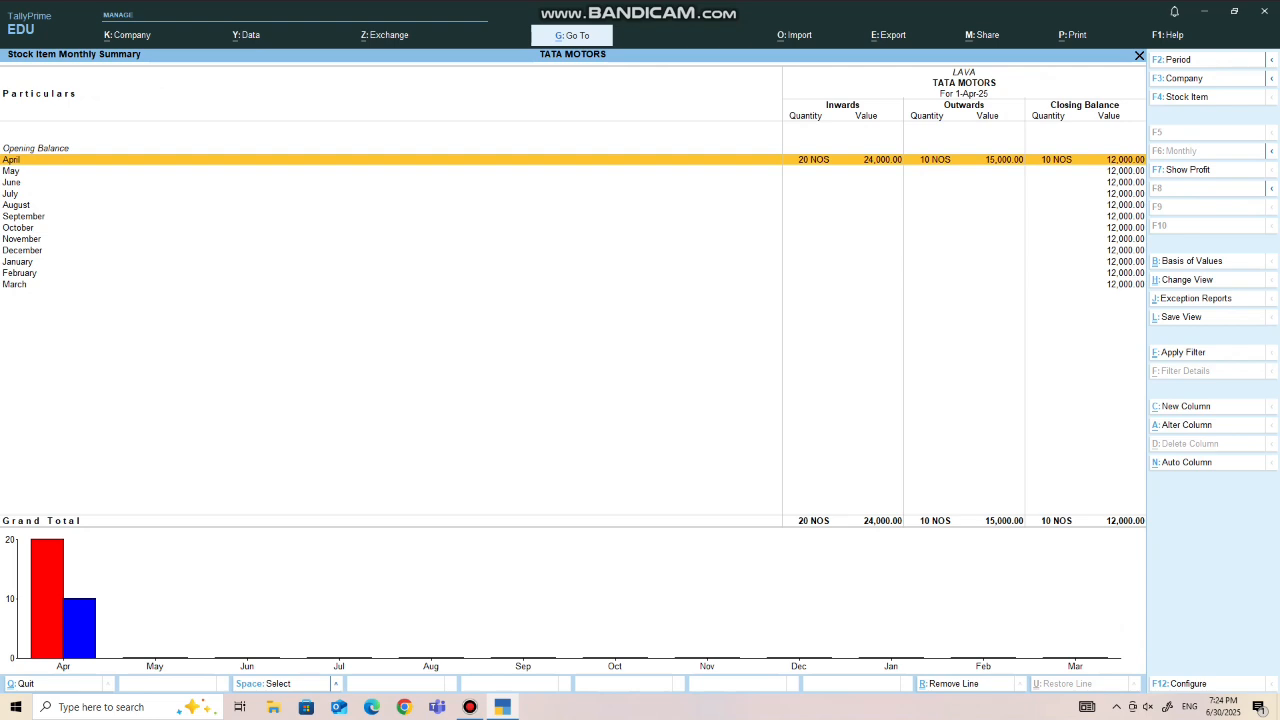
{"action": "key", "text": "Return"}
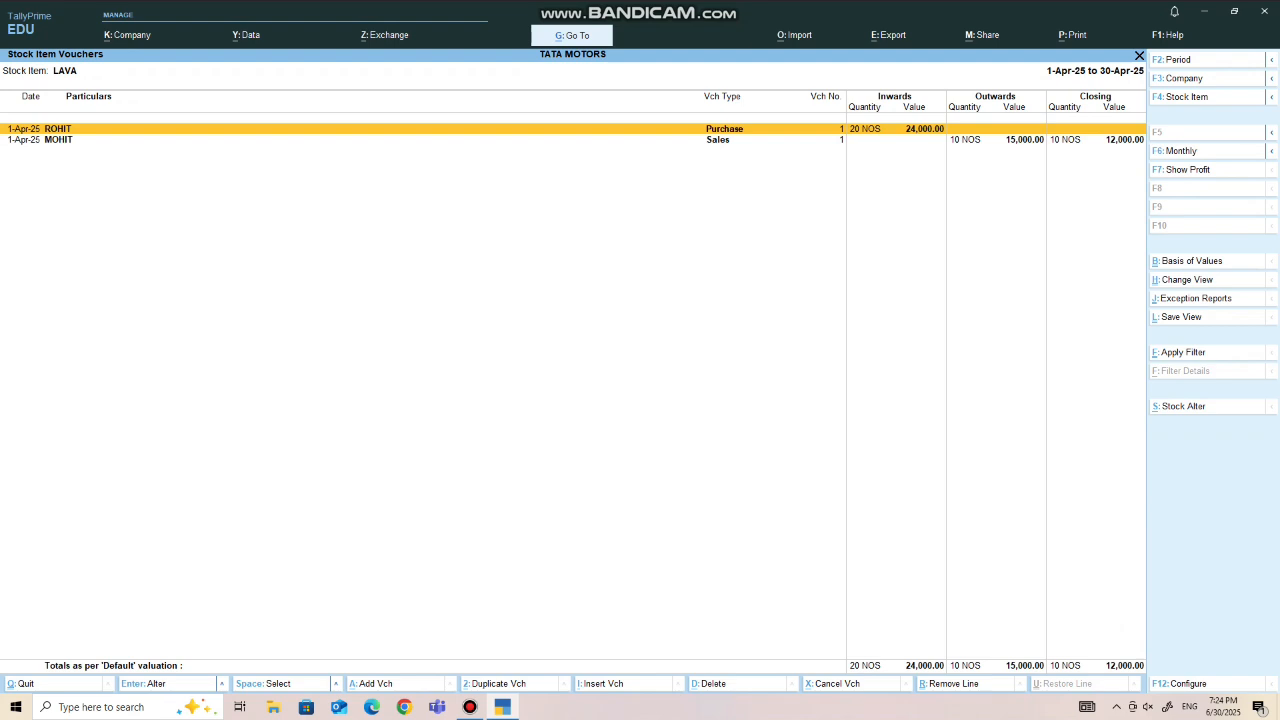
{"action": "key", "text": "Escape"}
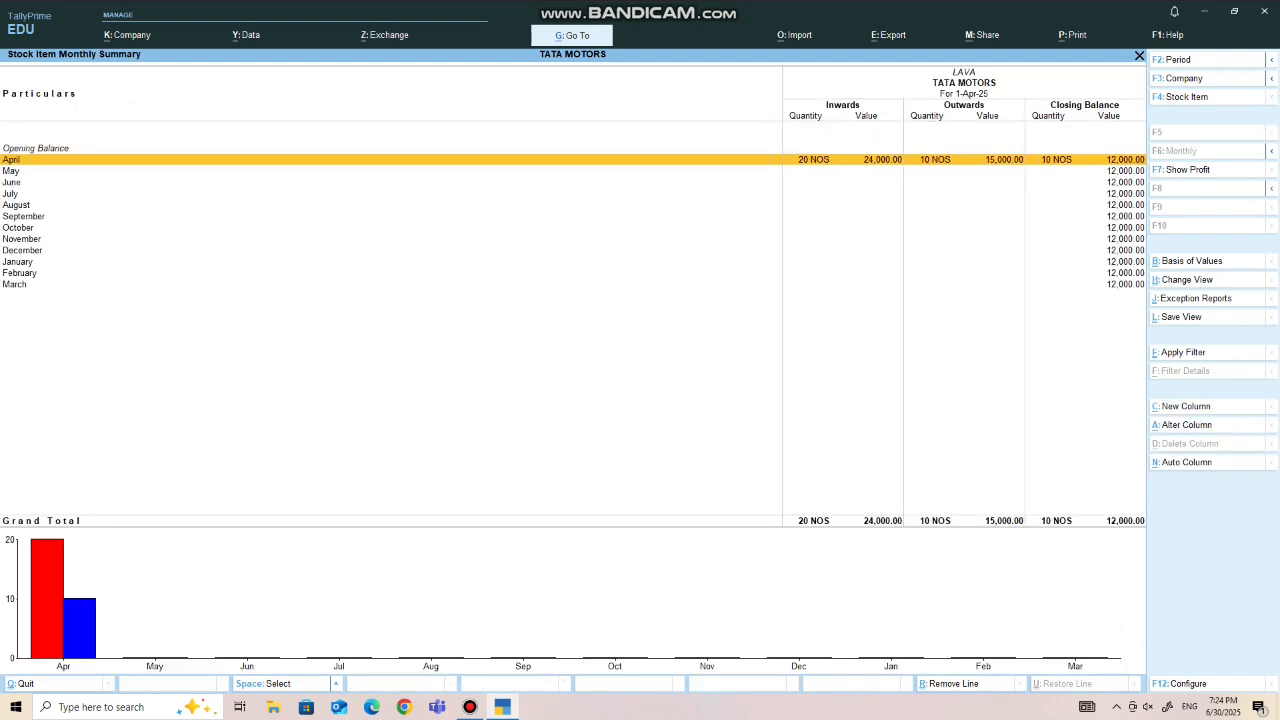
Examine NOKIA's monthly summary and its April vouchers, then return to the MOBILE group summary
{"action": "key", "text": "Escape"}
{"action": "key", "text": "Down"}
{"action": "key", "text": "Return"}
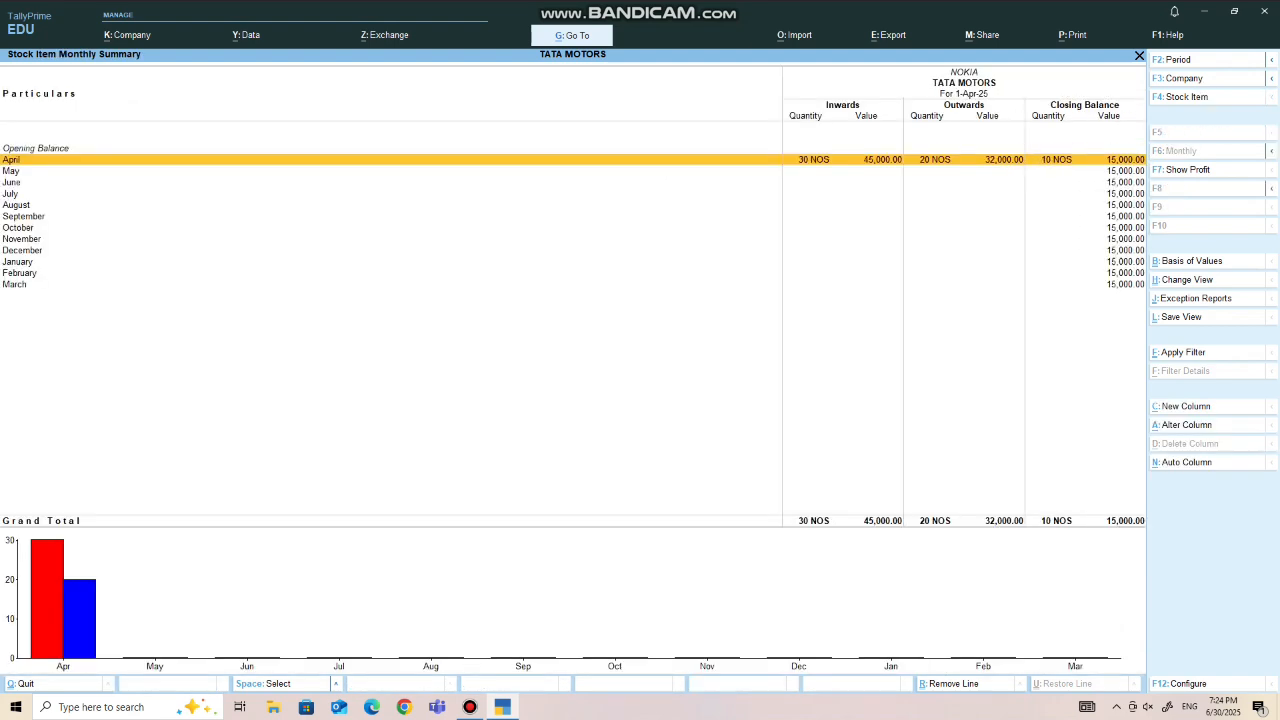
{"action": "key", "text": "Return"}
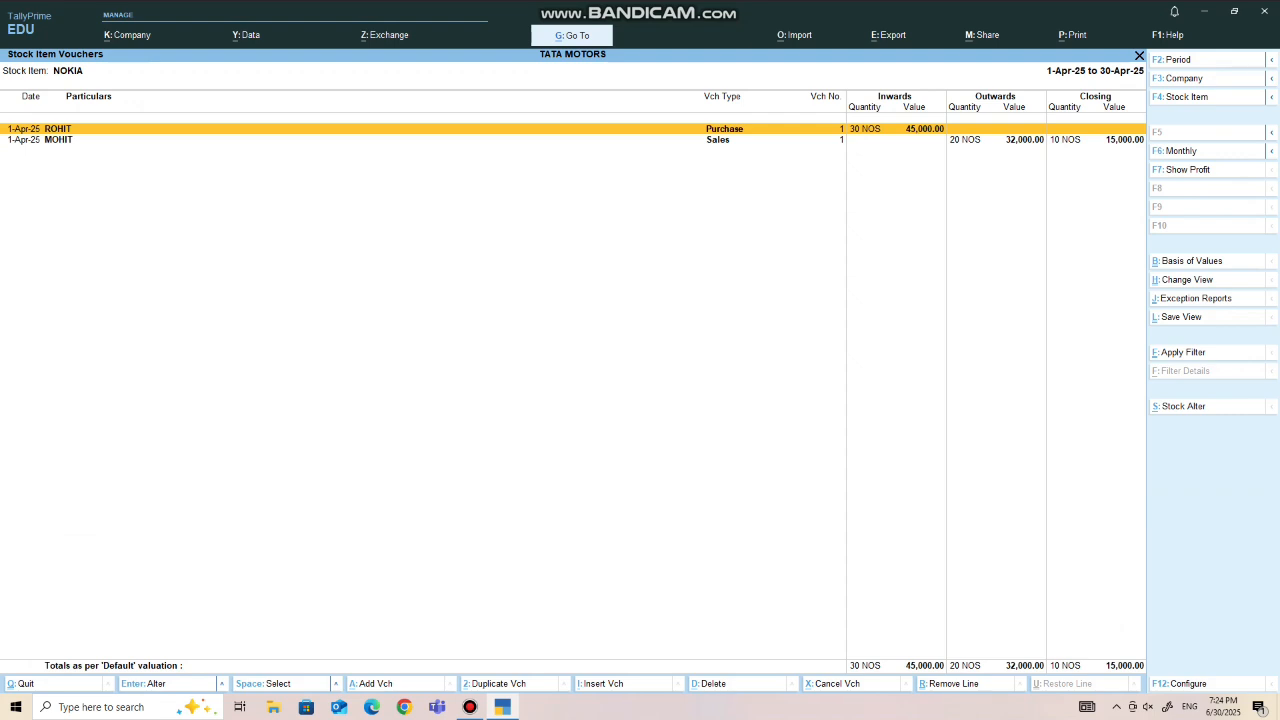
{"action": "key", "text": "Escape"}
{"action": "key", "text": "Escape"}
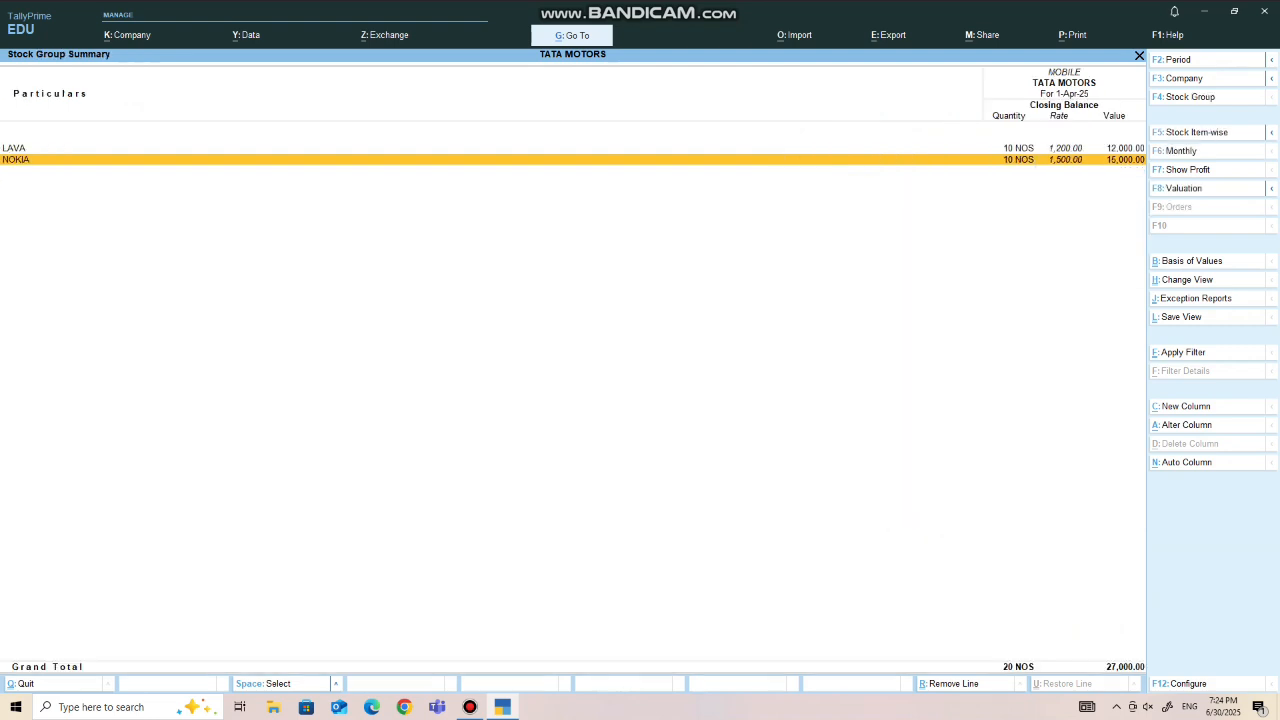
Close the stock reports and start a new Debit Note voucher
{"action": "key", "text": "Escape"}
{"action": "key", "text": "Escape"}
{"action": "key", "text": "Up"}
{"action": "key", "text": "Up"}
{"action": "key", "text": "Up"}
{"action": "key", "text": "Up"}
{"action": "key", "text": "Up"}
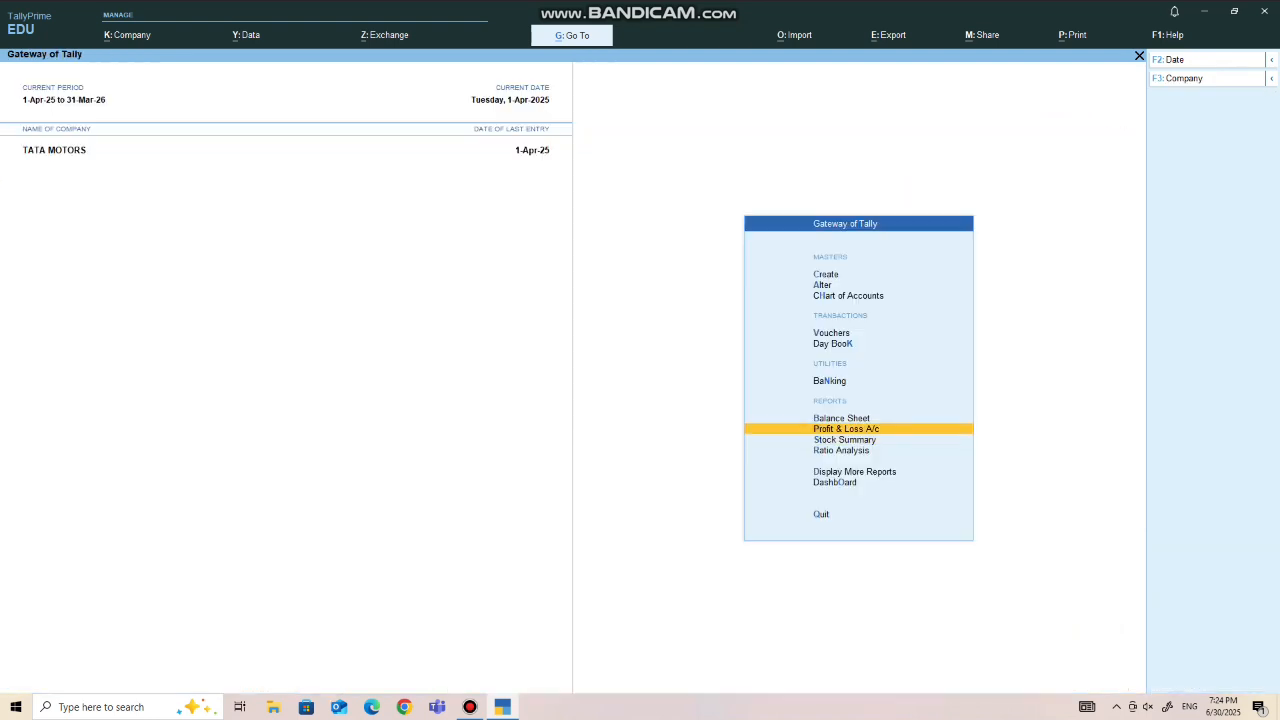
{"action": "key", "text": "Return"}
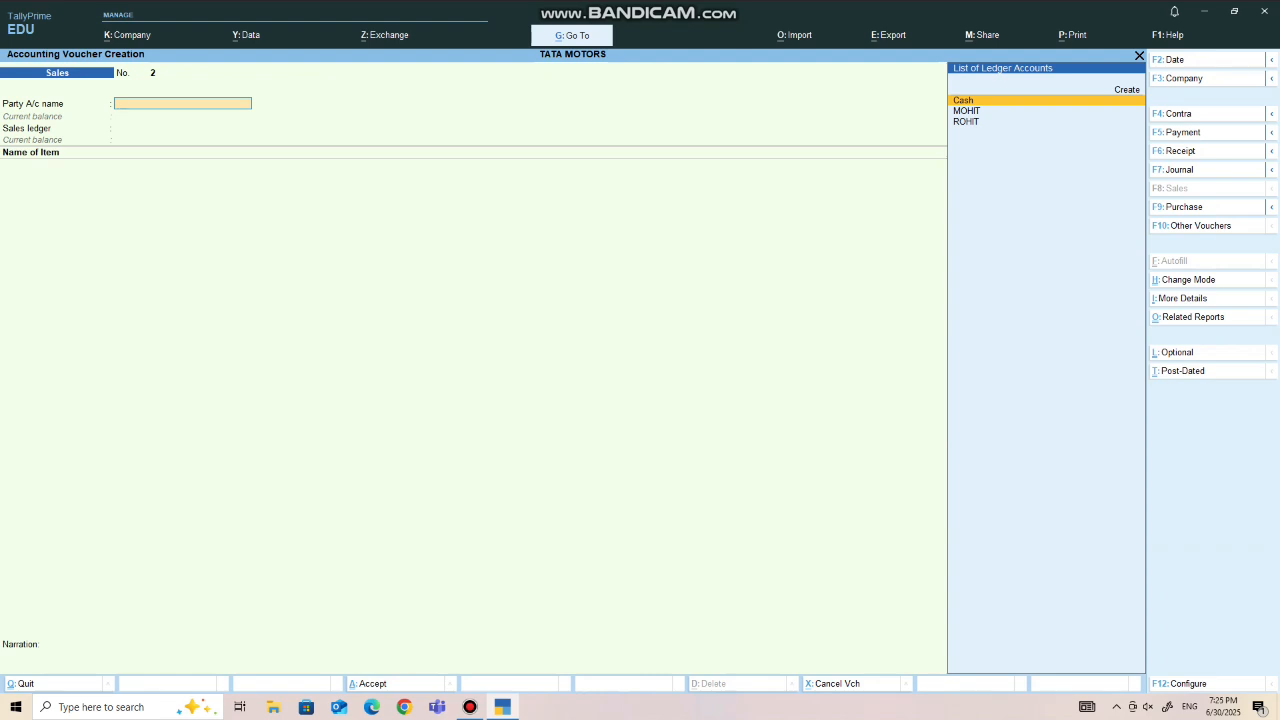
{"action": "key", "text": "alt"}
{"action": "key", "text": "alt+F5"}
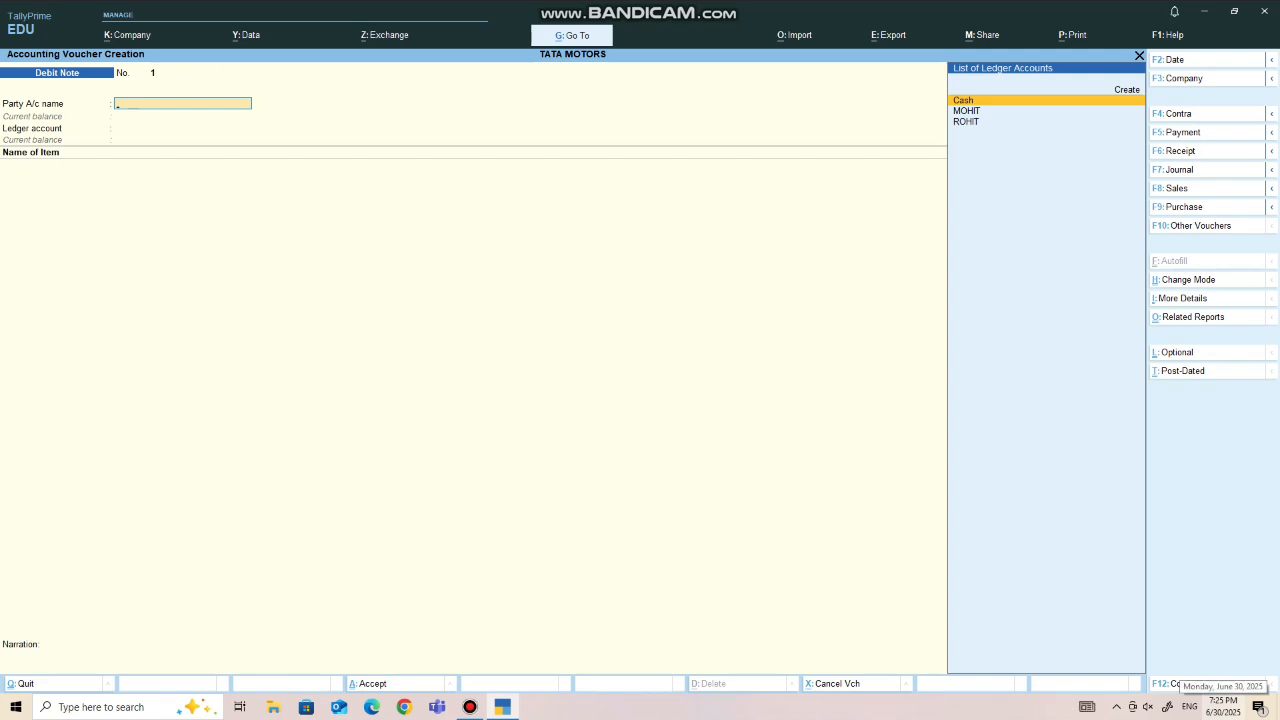
Set the debit note's party to the supplier's ledger, keep the default dispatch, invoice and party details, and choose PURCHASE as the ledger account
{"action": "key", "text": "Down"}
{"action": "key", "text": "Down"}
{"action": "key", "text": "Return"}
{"action": "key", "text": "Return"}
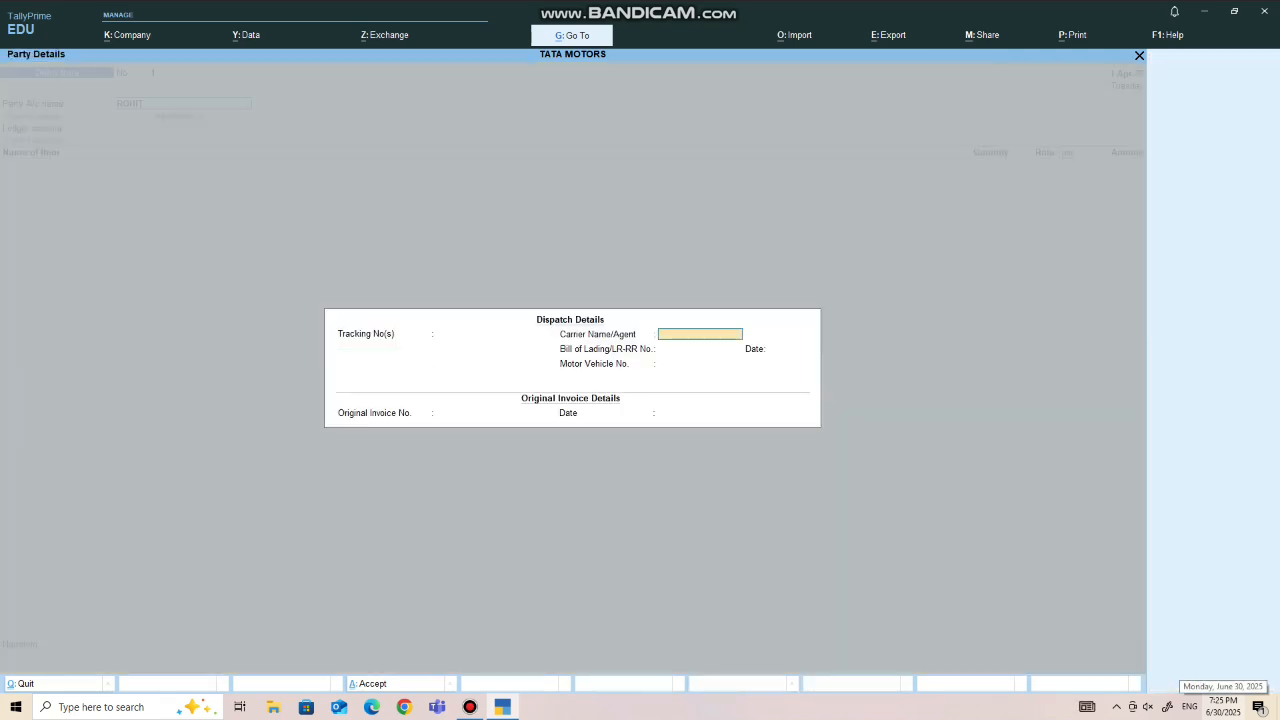
{"action": "key", "text": "Return"}
{"action": "key", "text": "Return"}
{"action": "key", "text": "Return"}
{"action": "key", "text": "Return"}
{"action": "key", "text": "Return"}
{"action": "key", "text": "Return"}
{"action": "key", "text": "Return"}
{"action": "key", "text": "Return"}
{"action": "key", "text": "Return"}
{"action": "key", "text": "Return"}
{"action": "key", "text": "Return"}
{"action": "key", "text": "Return"}
{"action": "key", "text": "Return"}
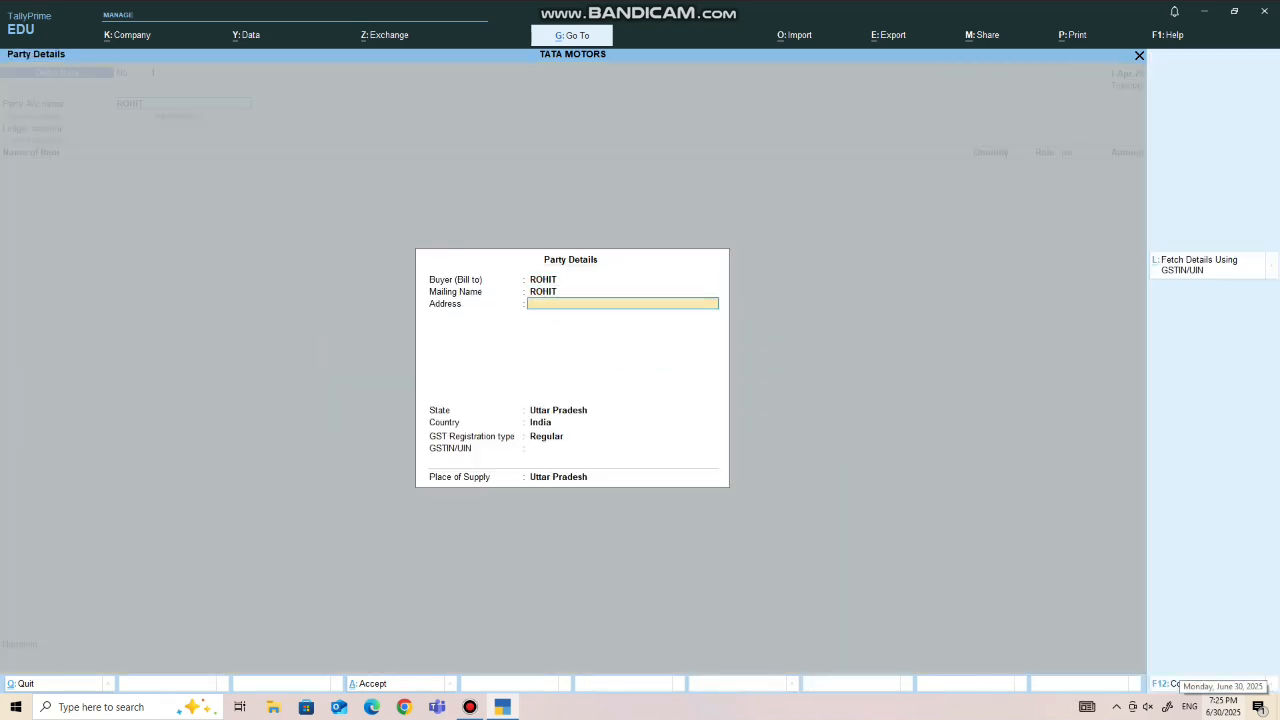
{"action": "key", "text": "Return"}
{"action": "key", "text": "Return"}
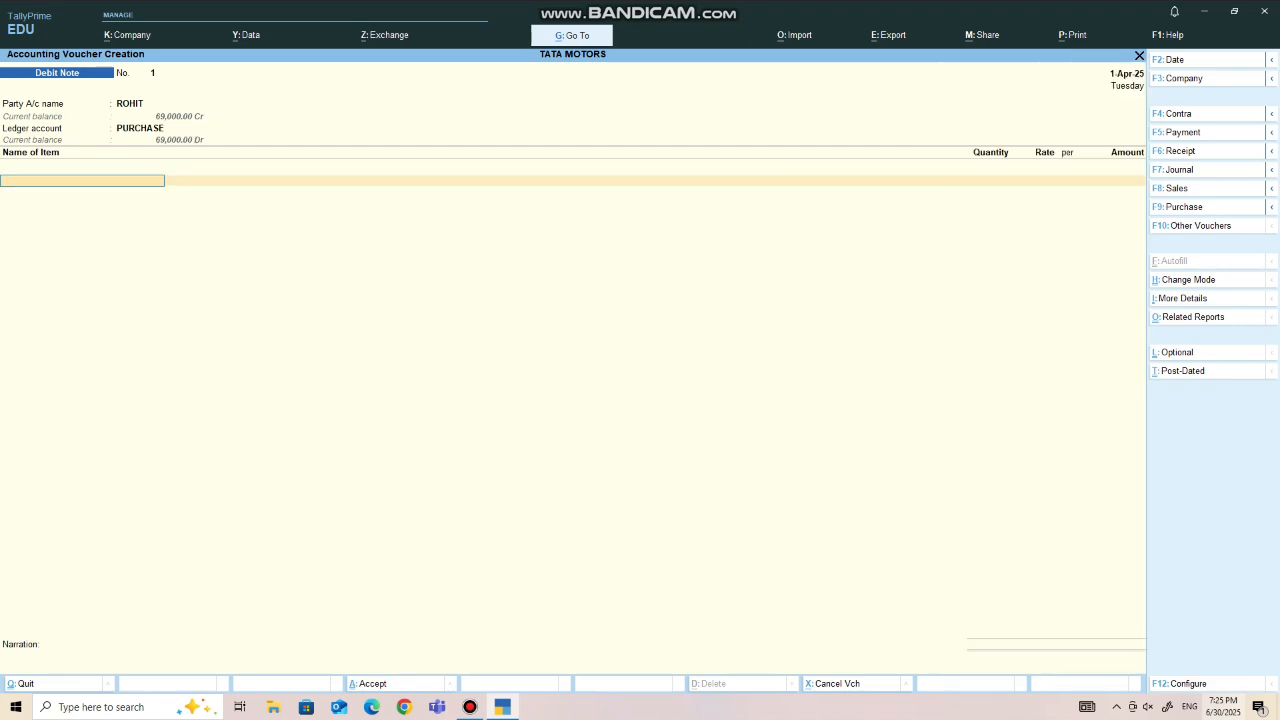
Add the item LAVA to the debit note with quantity 5 NOS at a rate of 1200
{"action": "key", "text": "Down"}
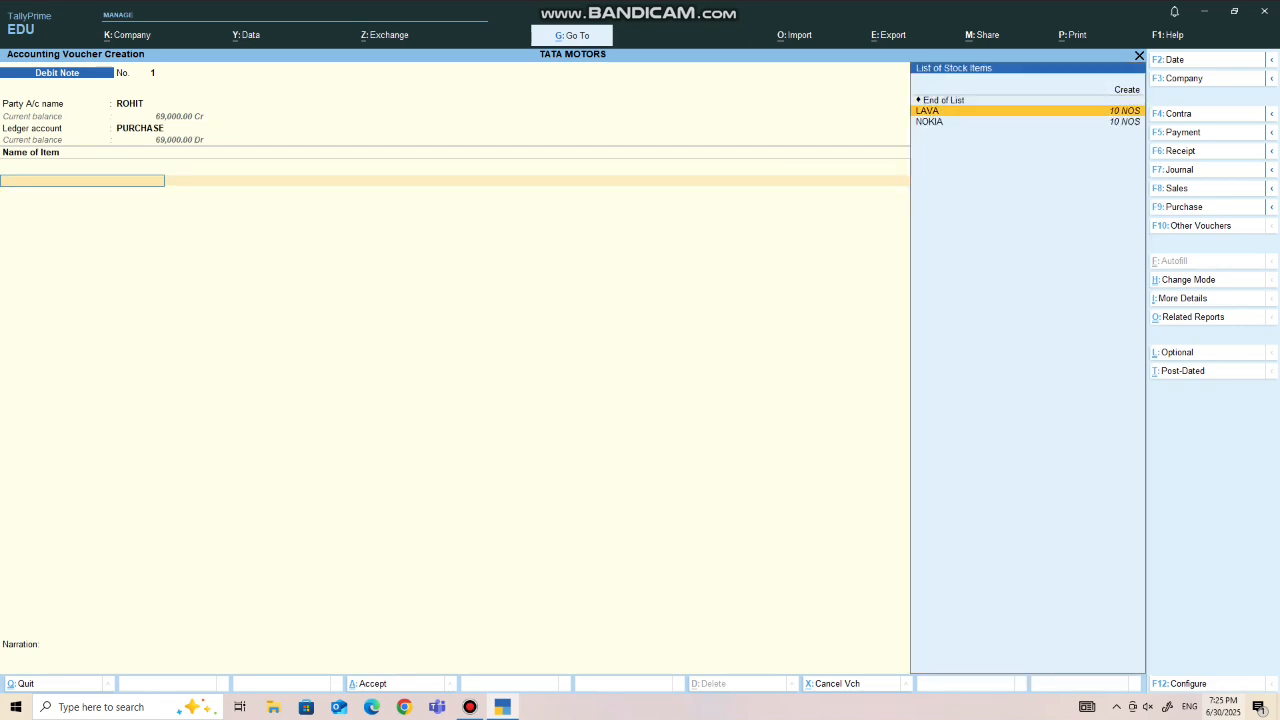
{"action": "key", "text": "Return"}
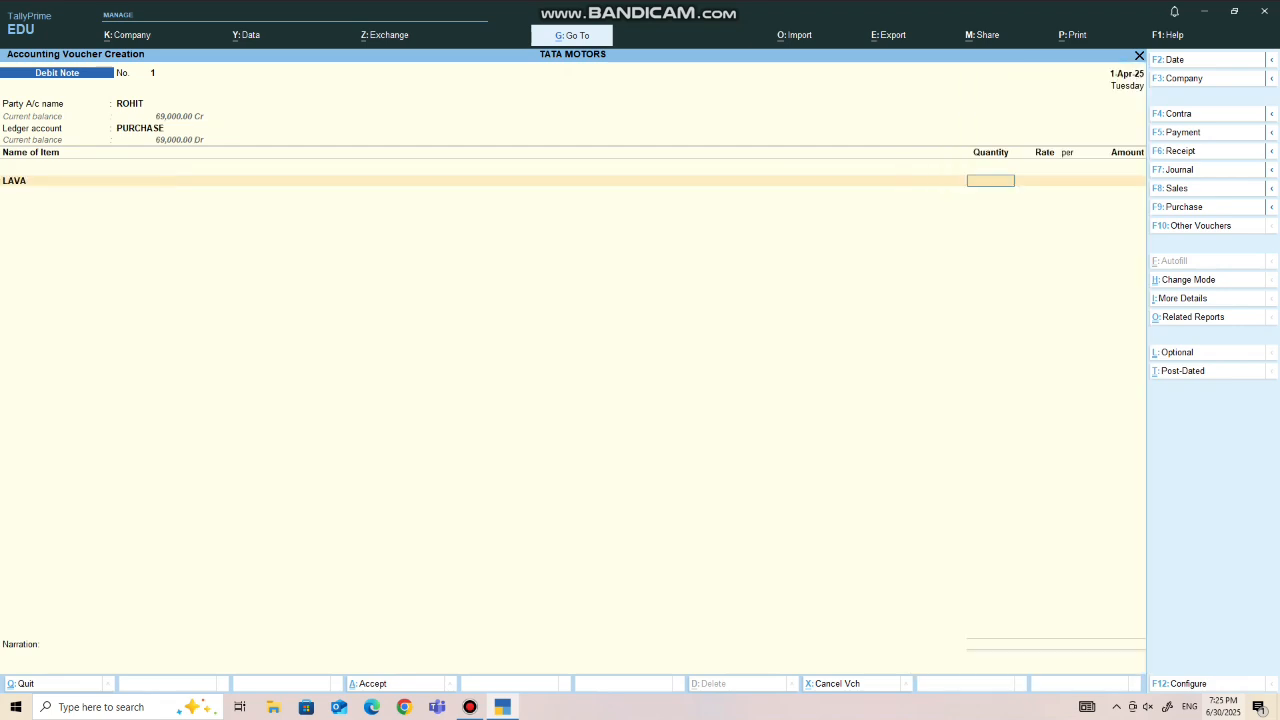
{"action": "key", "text": "Return"}
{"action": "key", "text": "Return"}
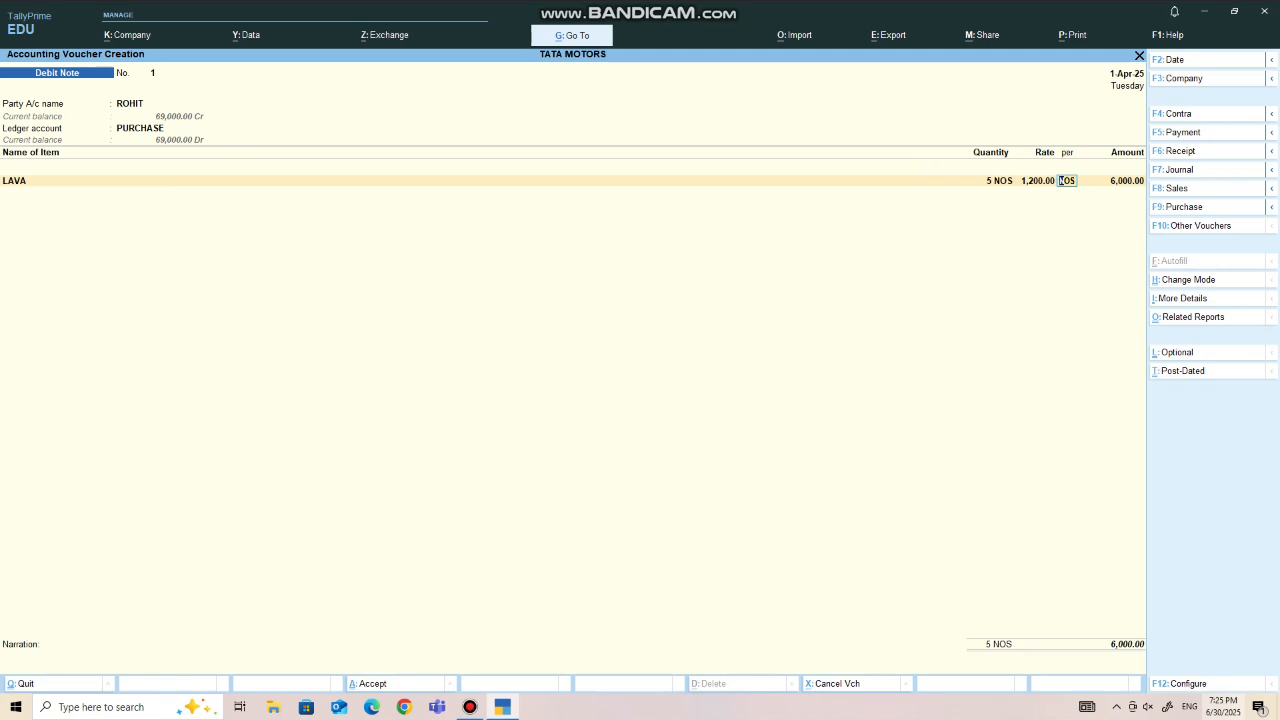
{"action": "key", "text": "Return"}
{"action": "key", "text": "Return"}
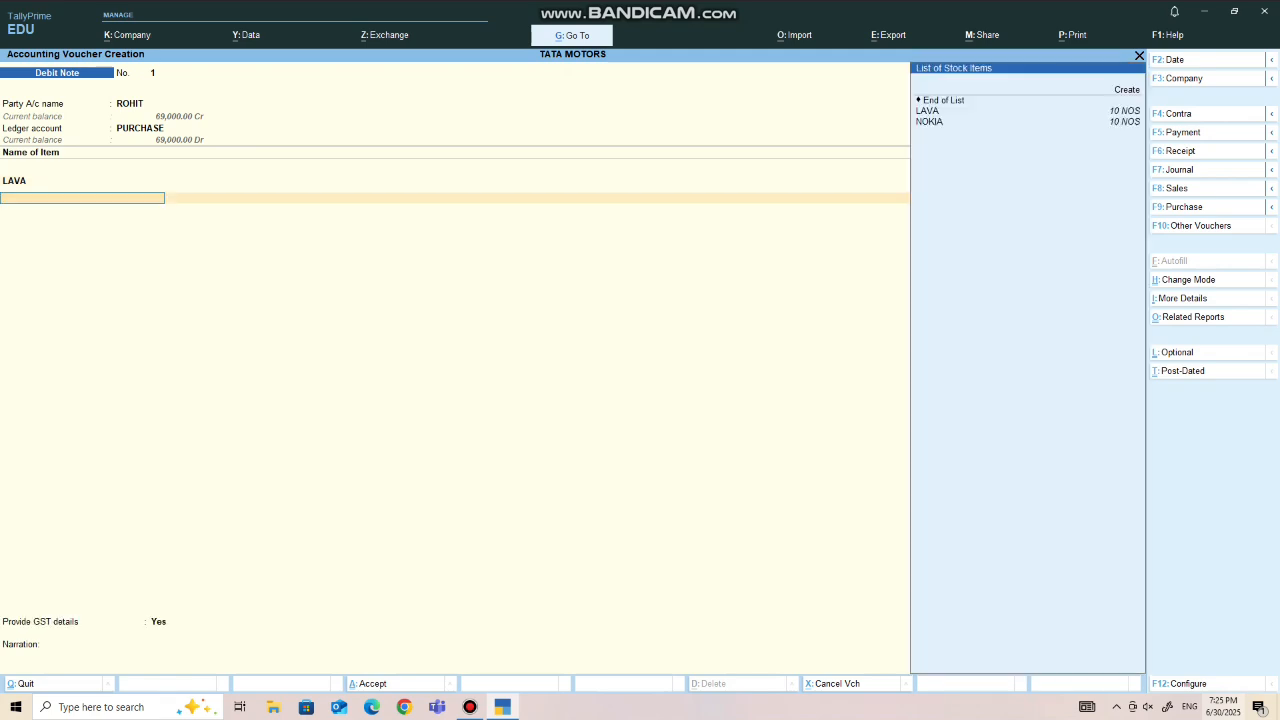
Add the item NOKIA to the debit note with quantity 5 NOS at a rate of 1500
{"action": "key", "text": "Down"}
{"action": "key", "text": "Down"}
{"action": "key", "text": "Return"}
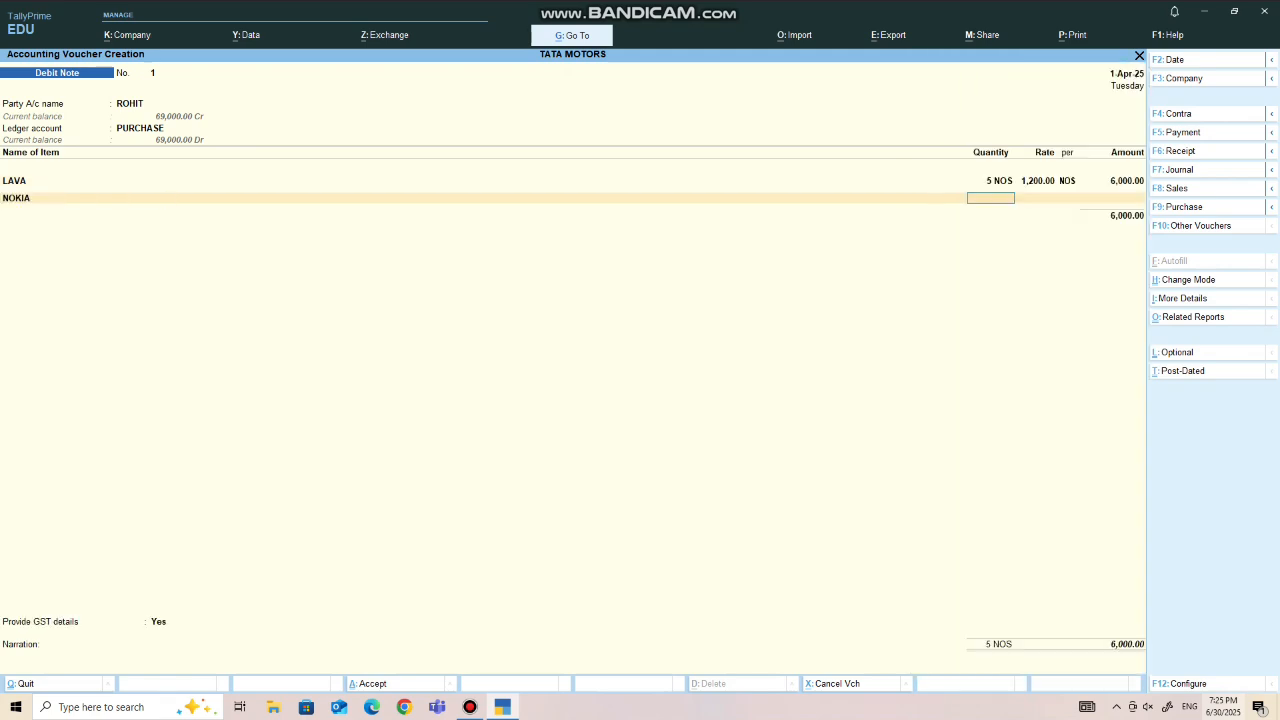
{"action": "type", "text": "5"}
{"action": "key", "text": "Return"}
{"action": "key", "text": "Return"}
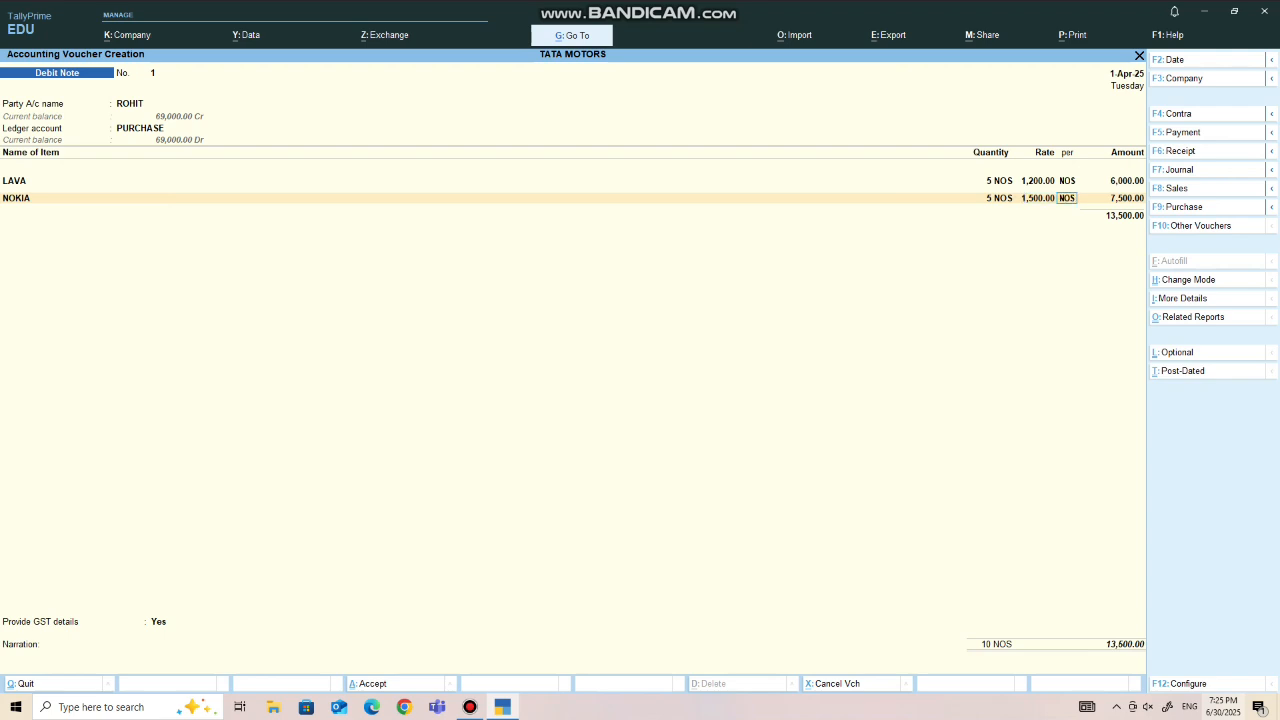
{"action": "key", "text": "Return"}
{"action": "key", "text": "Return"}
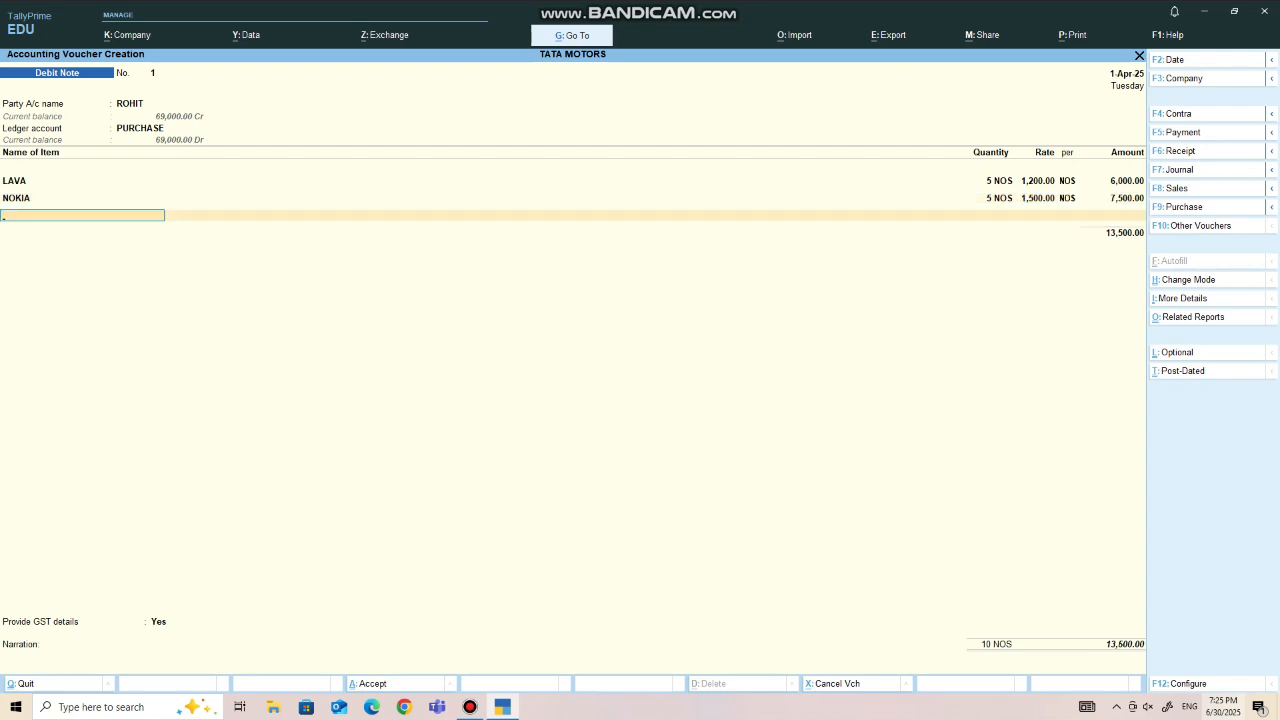
End the debit note's item list, keep the default statutory details with no narration, and save the voucher
{"action": "key", "text": "Return"}
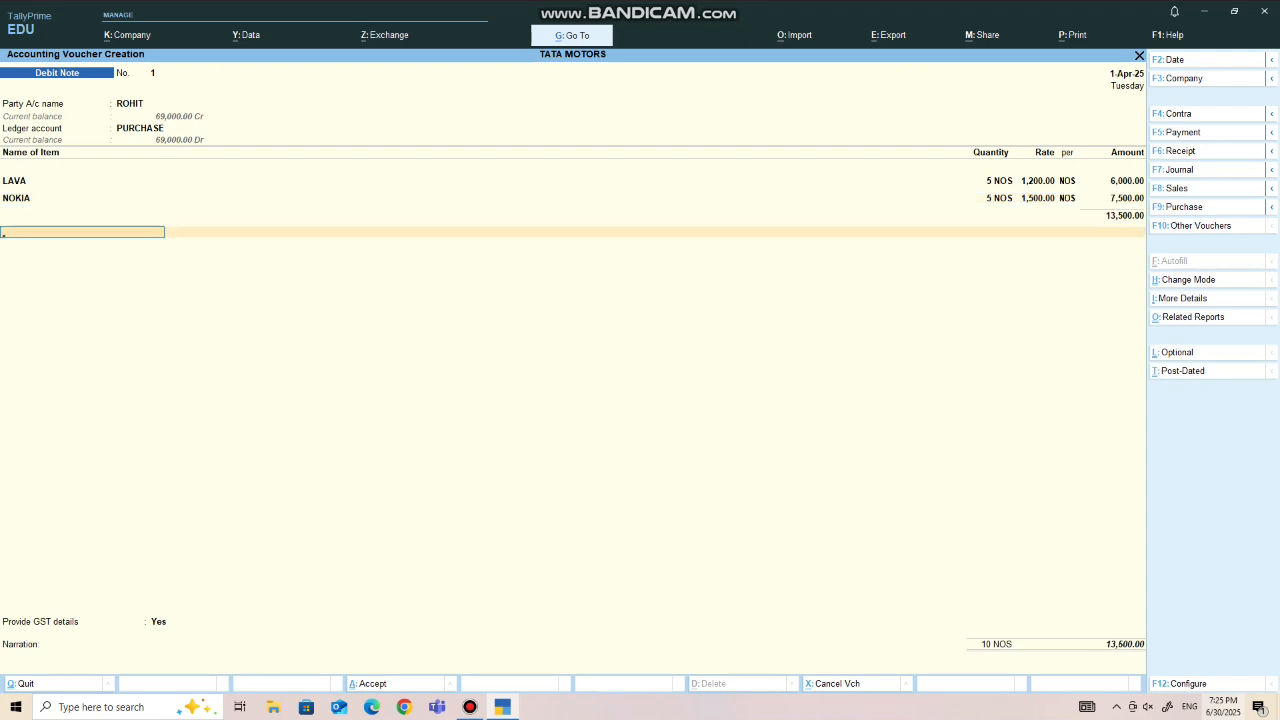
{"action": "key", "text": "Return"}
{"action": "key", "text": "Return"}
{"action": "key", "text": "Return"}
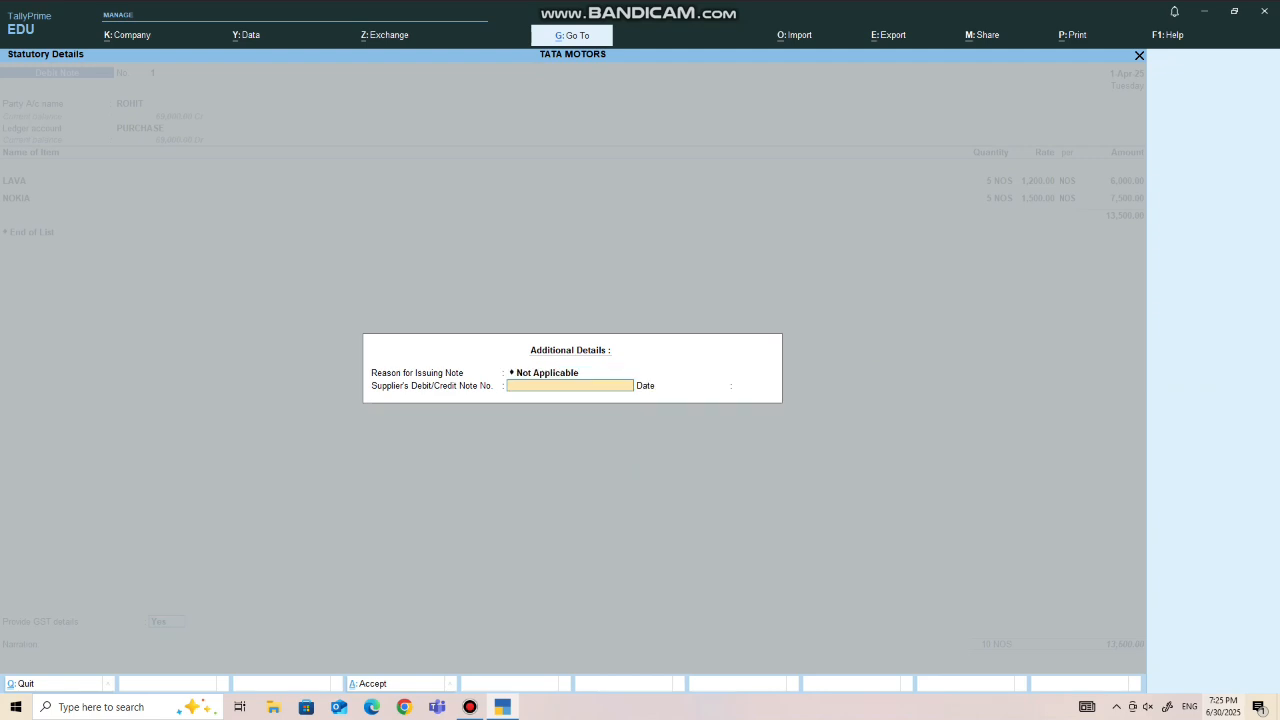
{"action": "key", "text": "Return"}
{"action": "key", "text": "Return"}
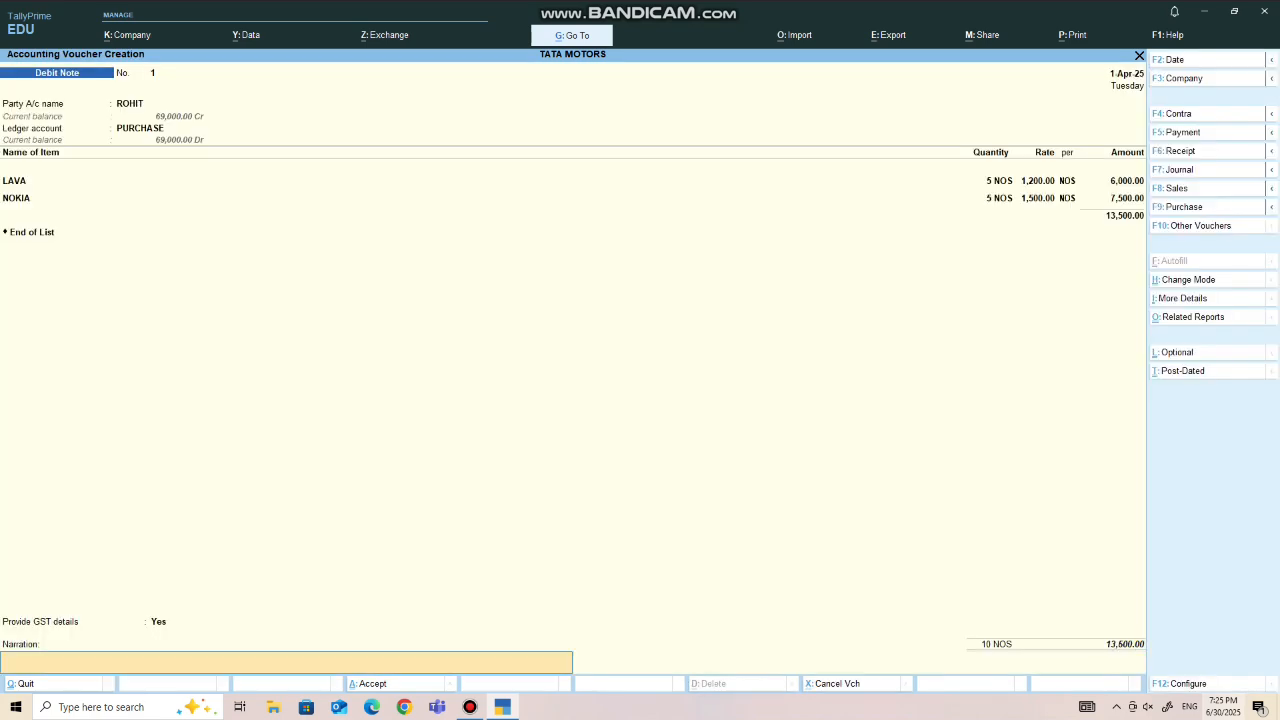
{"action": "key", "text": "Return"}
{"action": "key", "text": "y"}
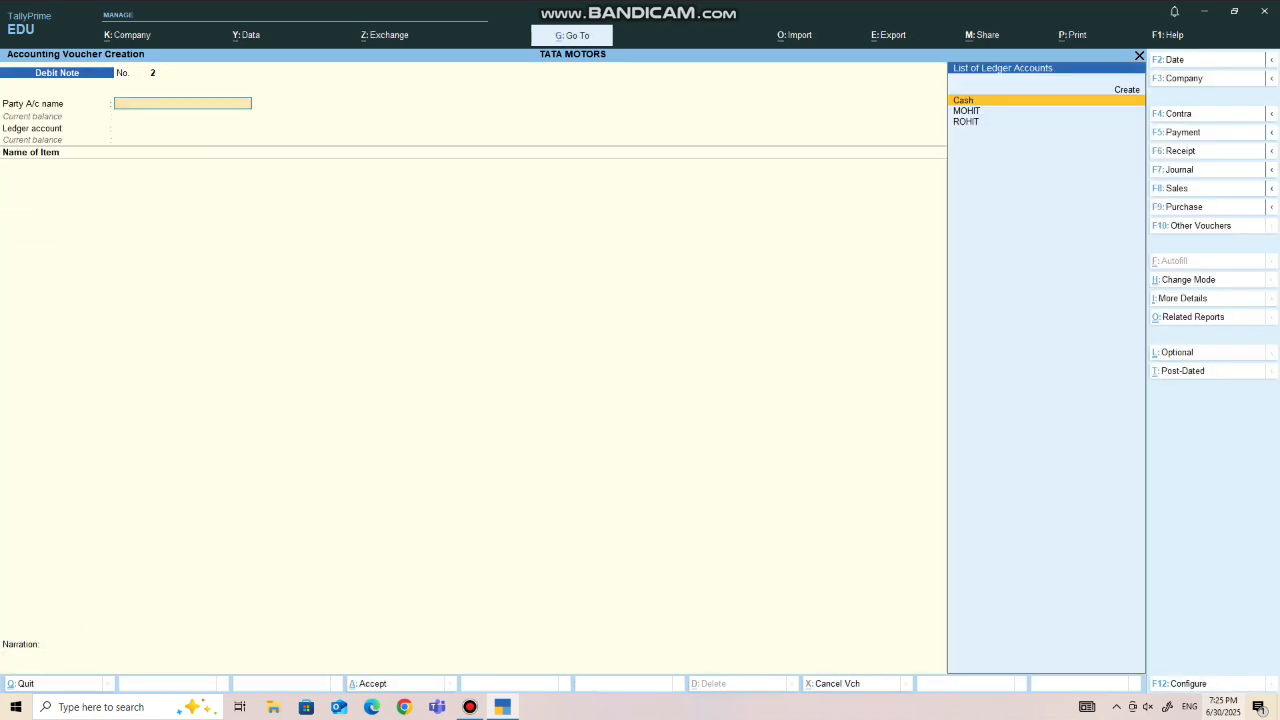
Leave voucher entry and open the Stock Summary down to the MOBILE group
{"action": "key", "text": "Escape"}
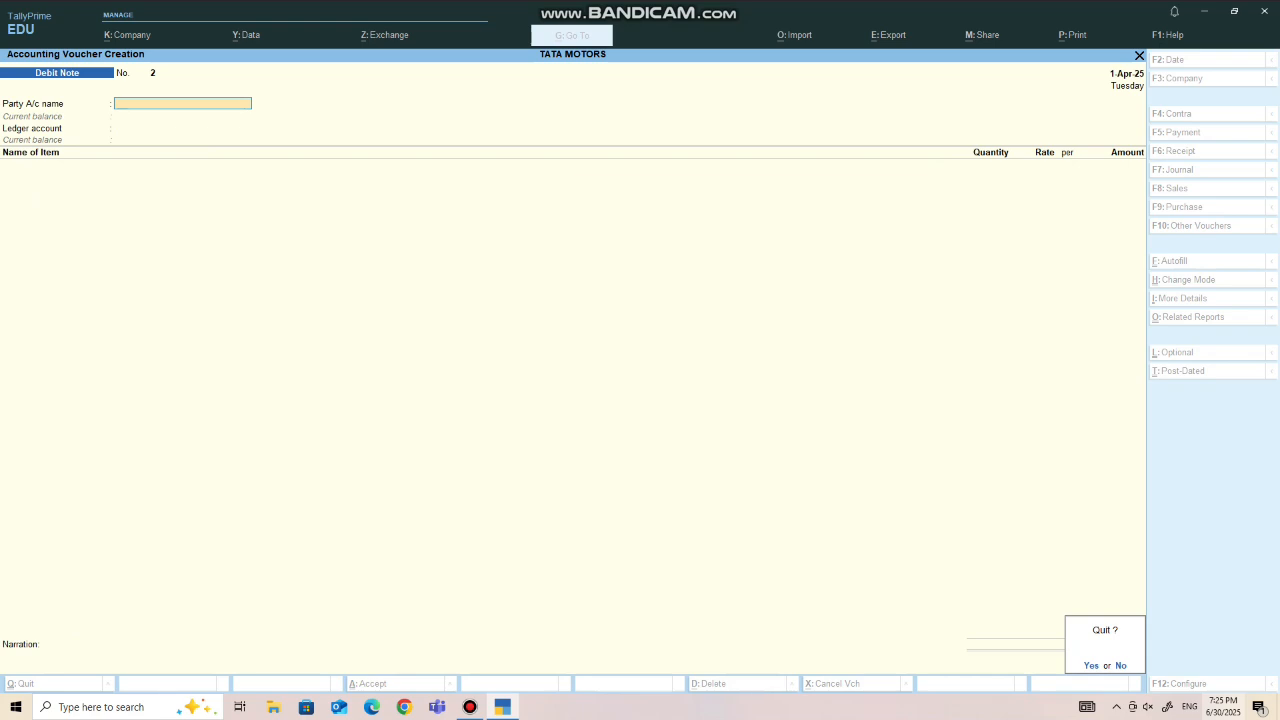
{"action": "key", "text": "y"}
{"action": "key", "text": "Down"}
{"action": "key", "text": "Down"}
{"action": "key", "text": "Down"}
{"action": "key", "text": "Down"}
{"action": "key", "text": "Down"}
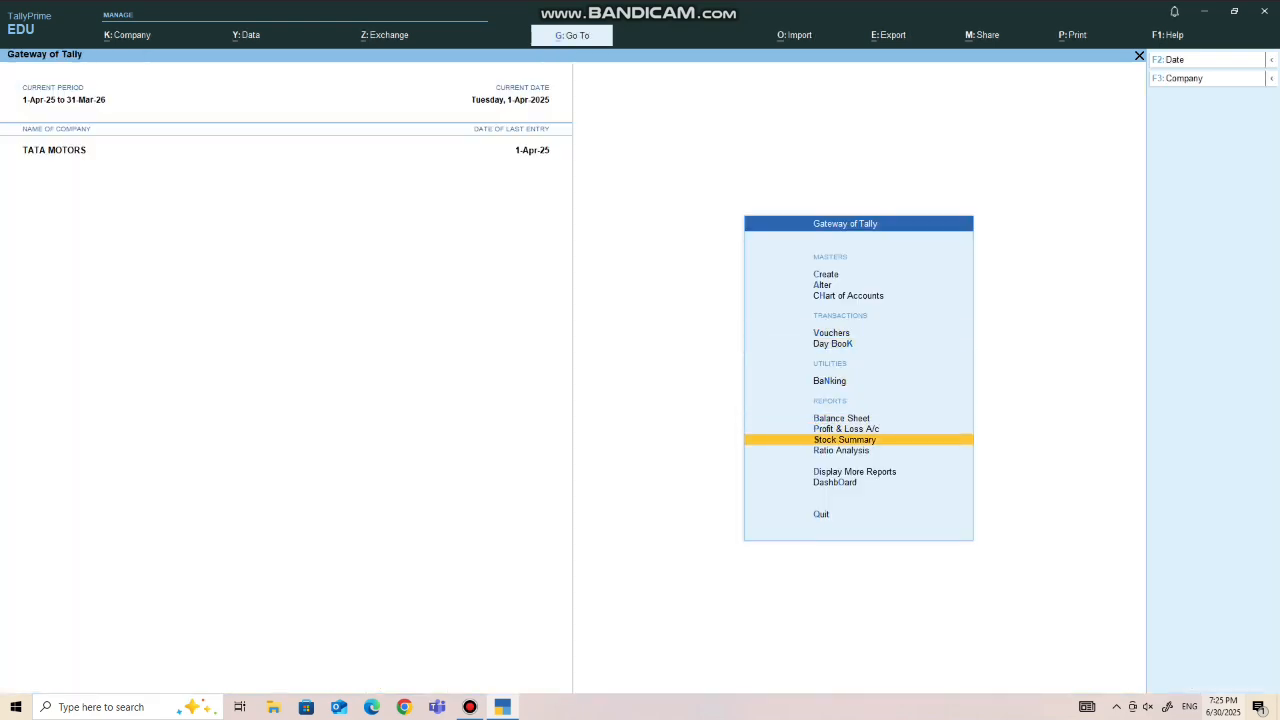
{"action": "key", "text": "Return"}
{"action": "key", "text": "Return"}
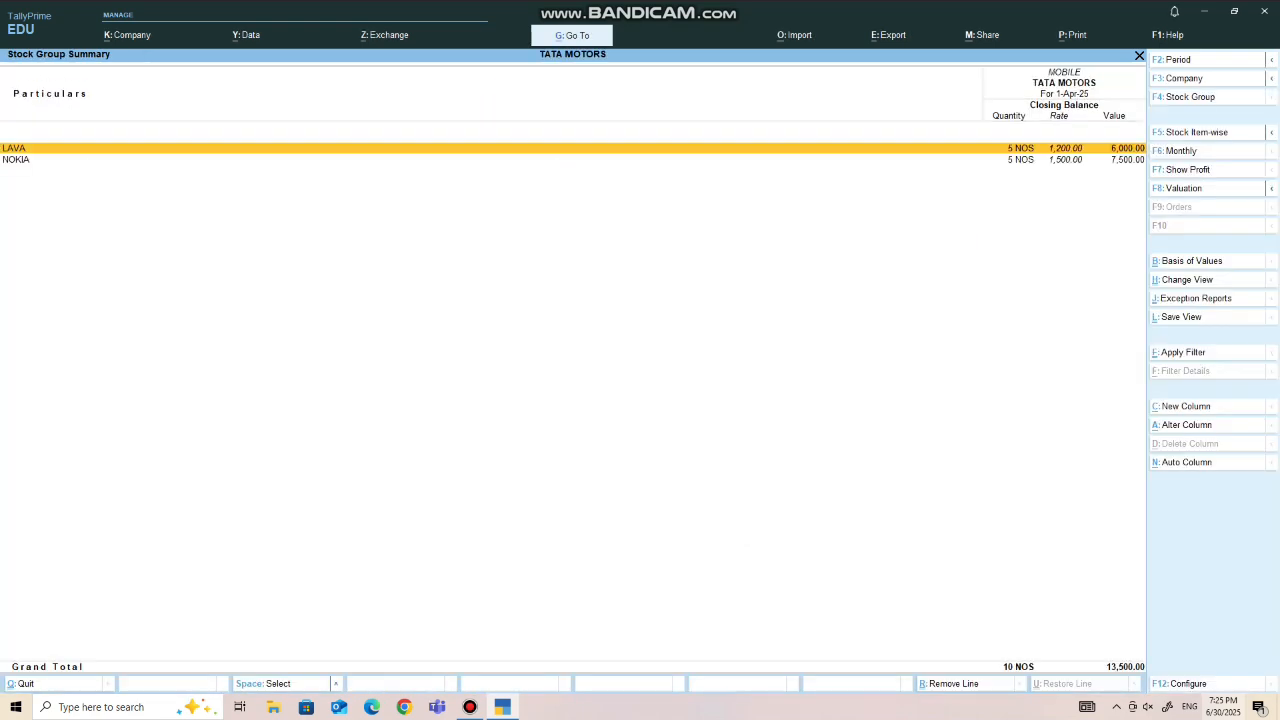
Examine LAVA's monthly summary and April vouchers including the debit note, then return to the MOBILE group summary
{"action": "key", "text": "Return"}
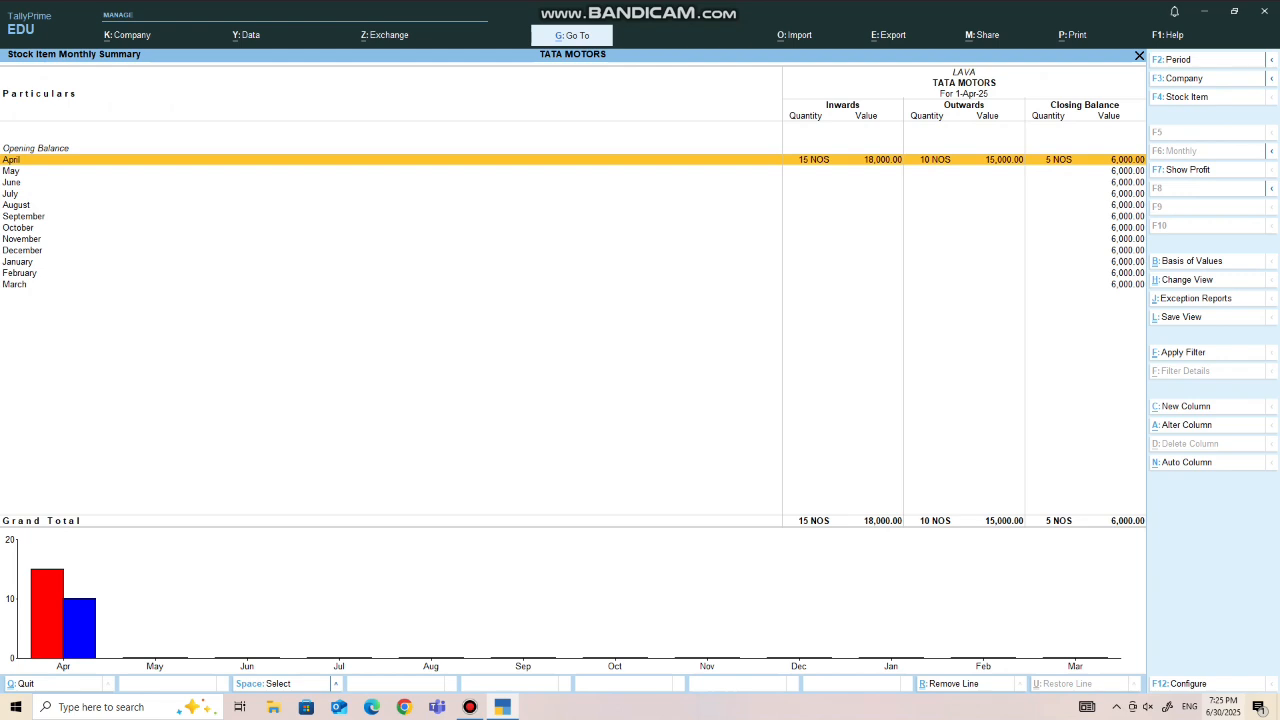
{"action": "key", "text": "Return"}
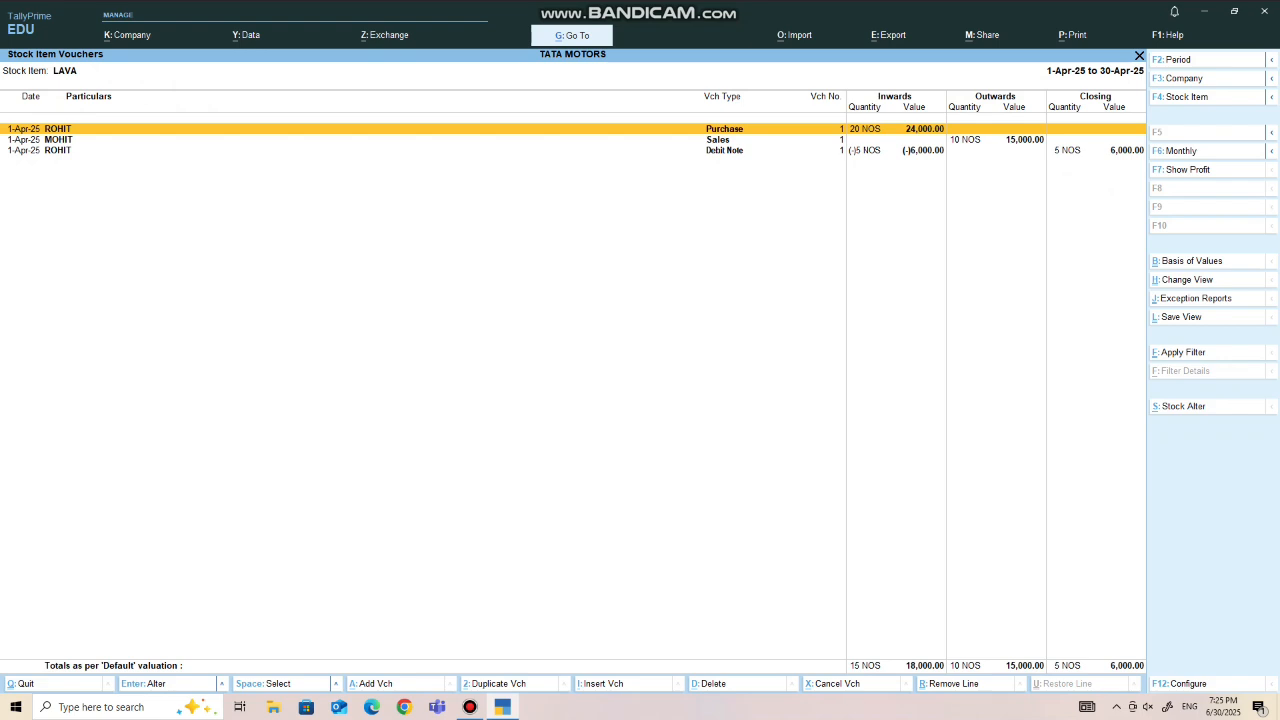
{"action": "key", "text": "Escape"}
{"action": "key", "text": "Escape"}
Examine NOKIA's April vouchers including the debit note, then return to the MOBILE group summary
{"action": "key", "text": "Down"}
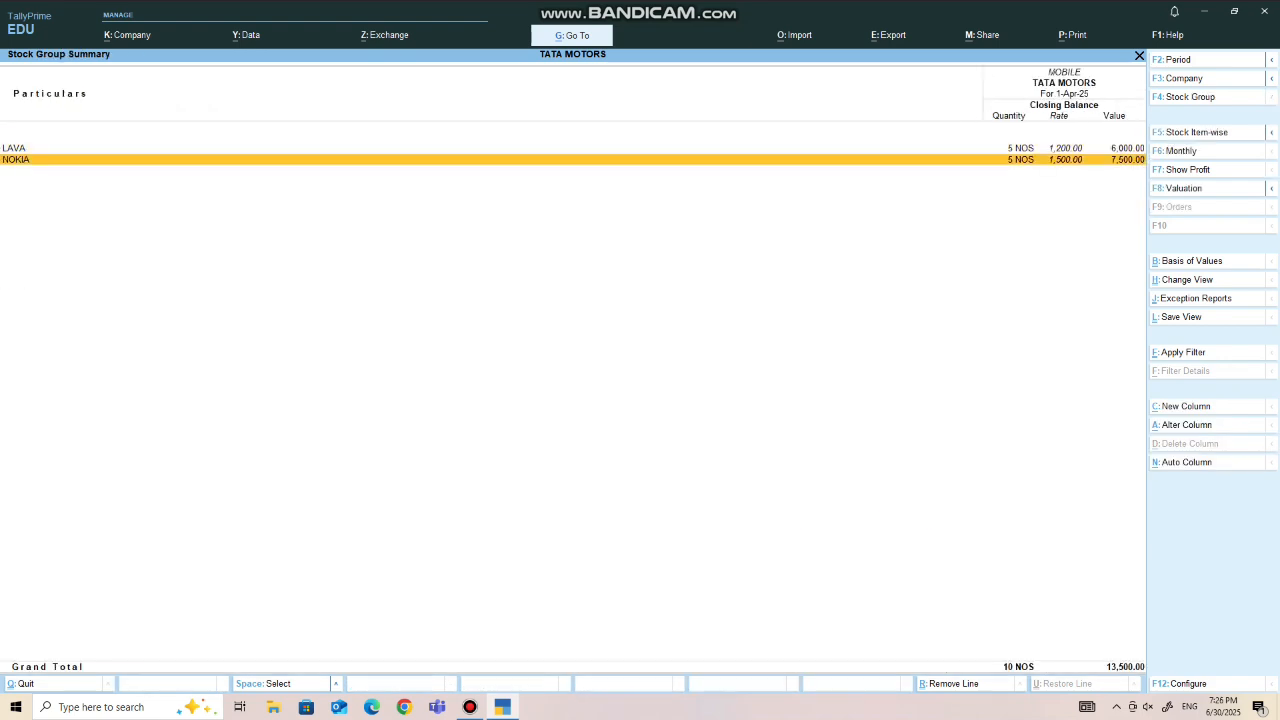
{"action": "key", "text": "Return"}
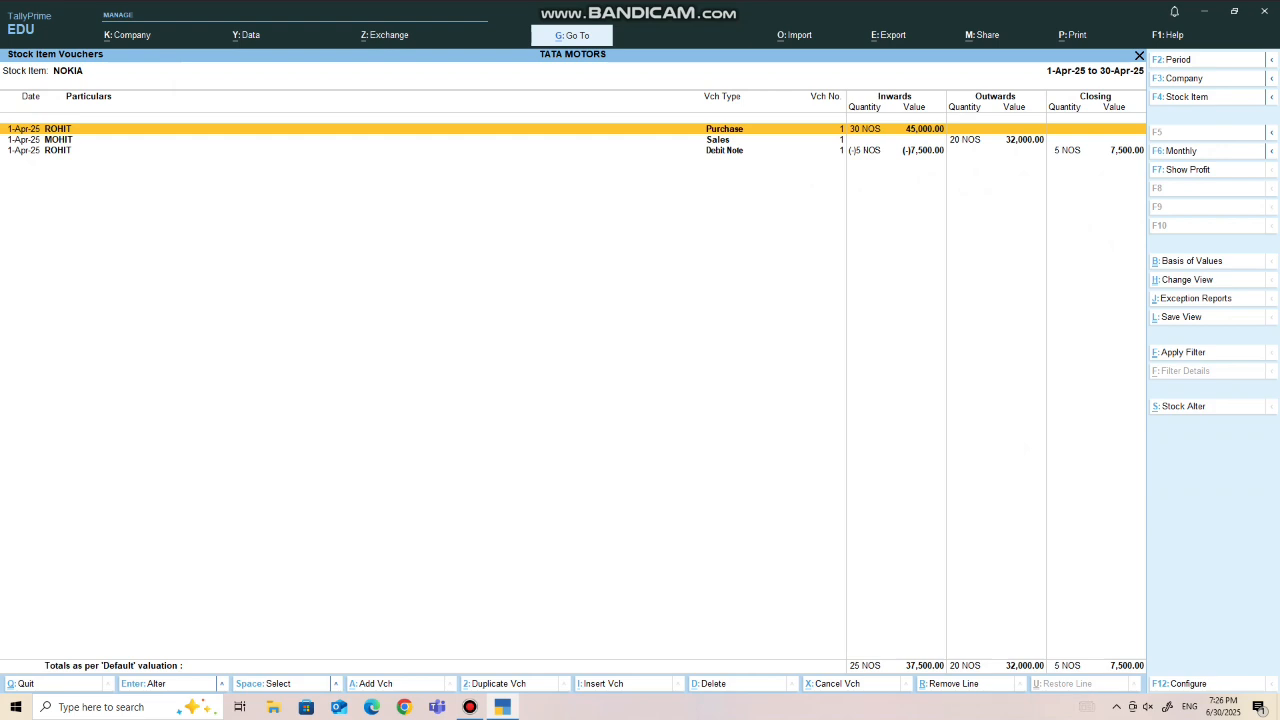
{"action": "key", "text": "Escape"}
{"action": "key", "text": "Escape"}
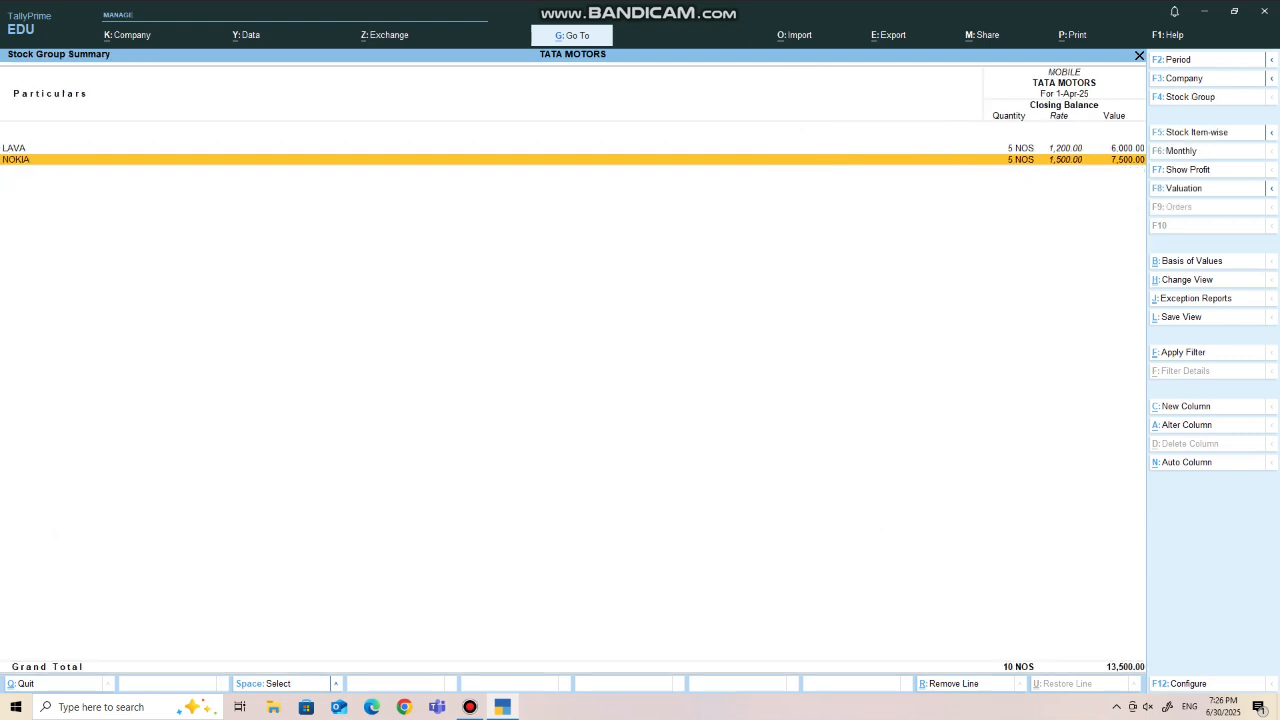
Close the stock reports and start a new Credit Note voucher
{"action": "key", "text": "Escape"}
{"action": "key", "text": "Escape"}
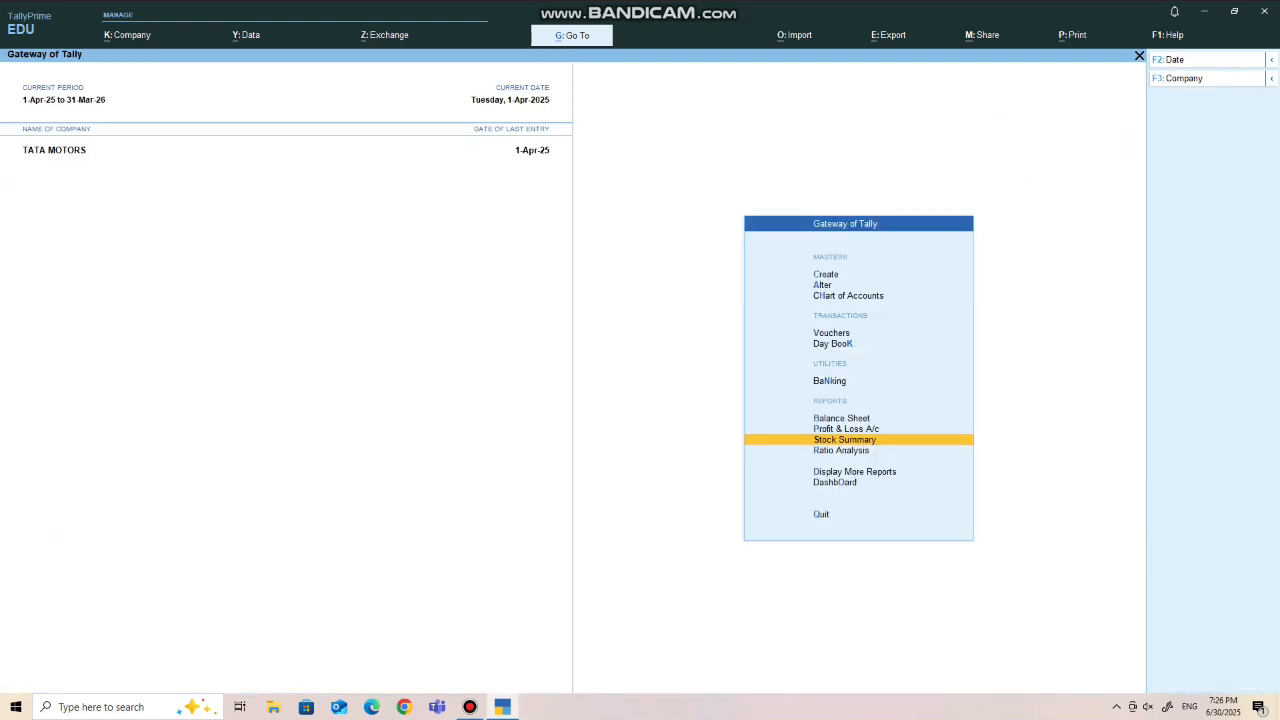
{"action": "key", "text": "Up"}
{"action": "key", "text": "Up"}
{"action": "key", "text": "Up"}
{"action": "key", "text": "Up"}
{"action": "key", "text": "Up"}
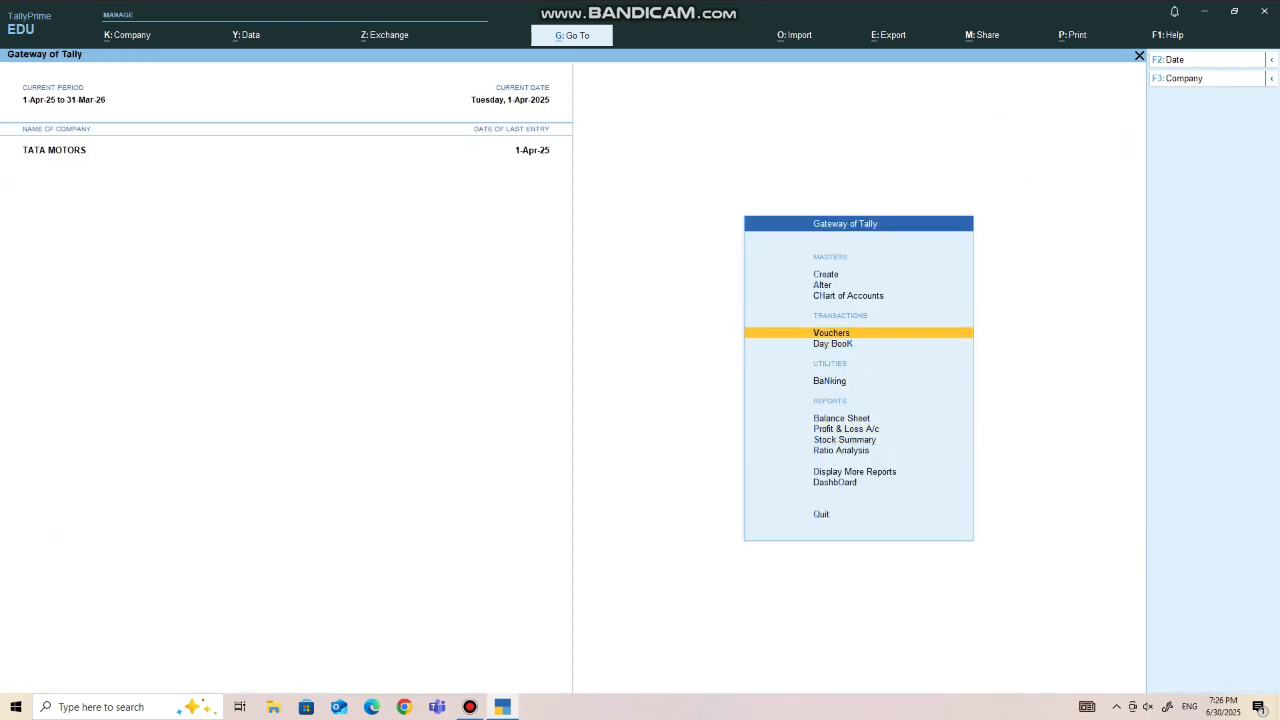
{"action": "key", "text": "Return"}
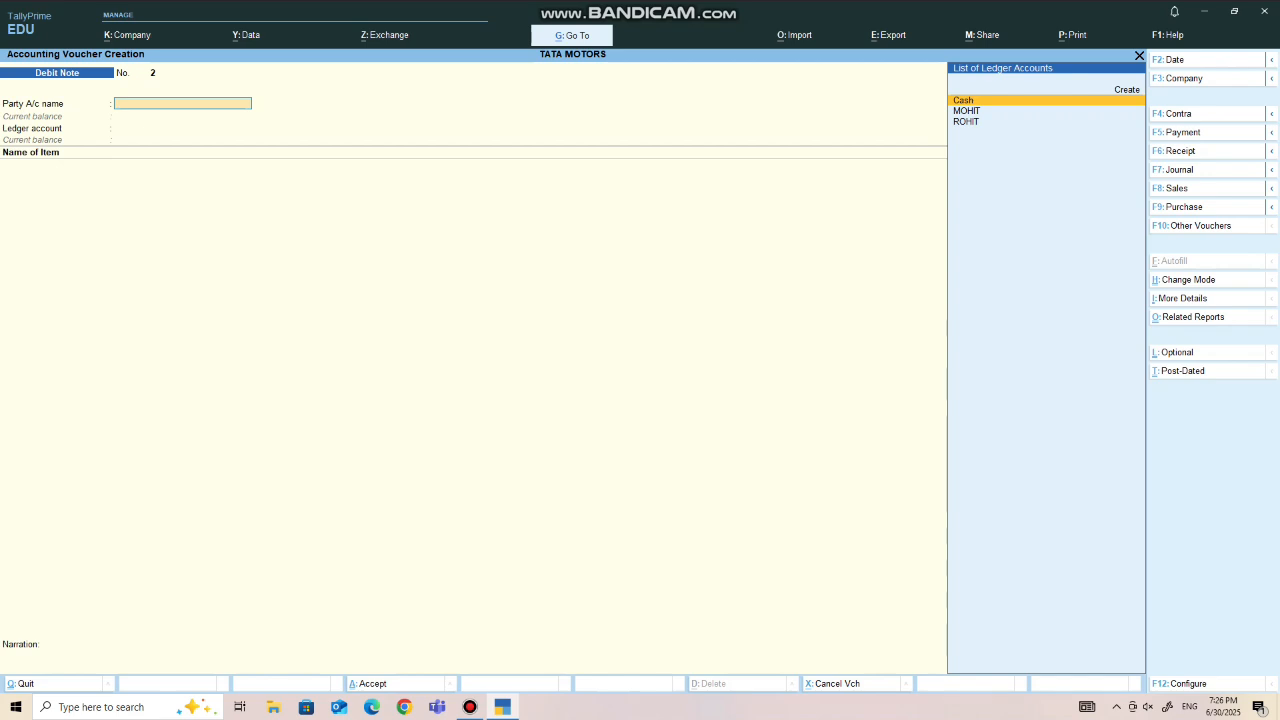
{"action": "key", "text": "ctrl"}
{"action": "key", "text": "ctrl+F6"}
Set the credit note's party to the customer's ledger and leave the receipt and original invoice details blank
{"action": "key", "text": "Down"}
{"action": "key", "text": "Return"}
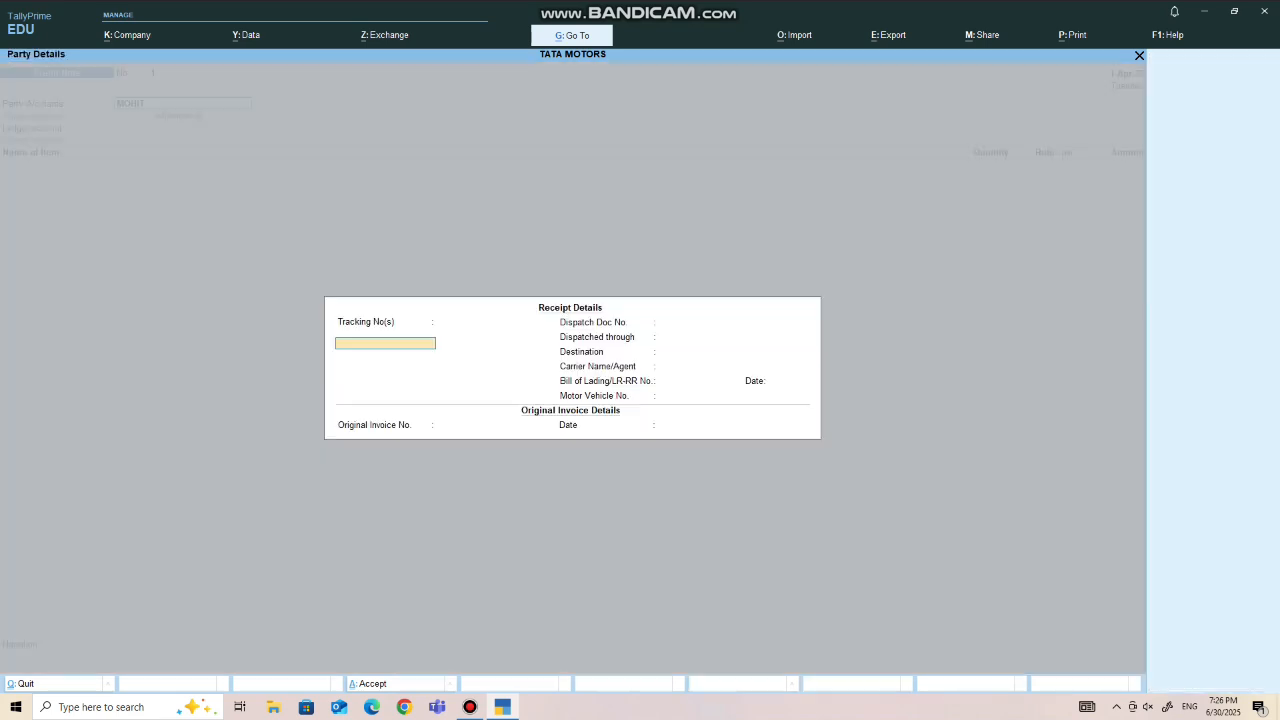
{"action": "key", "text": "Return"}
{"action": "key", "text": "Return"}
{"action": "key", "text": "Return"}
{"action": "key", "text": "Return"}
{"action": "key", "text": "Return"}
{"action": "key", "text": "Return"}
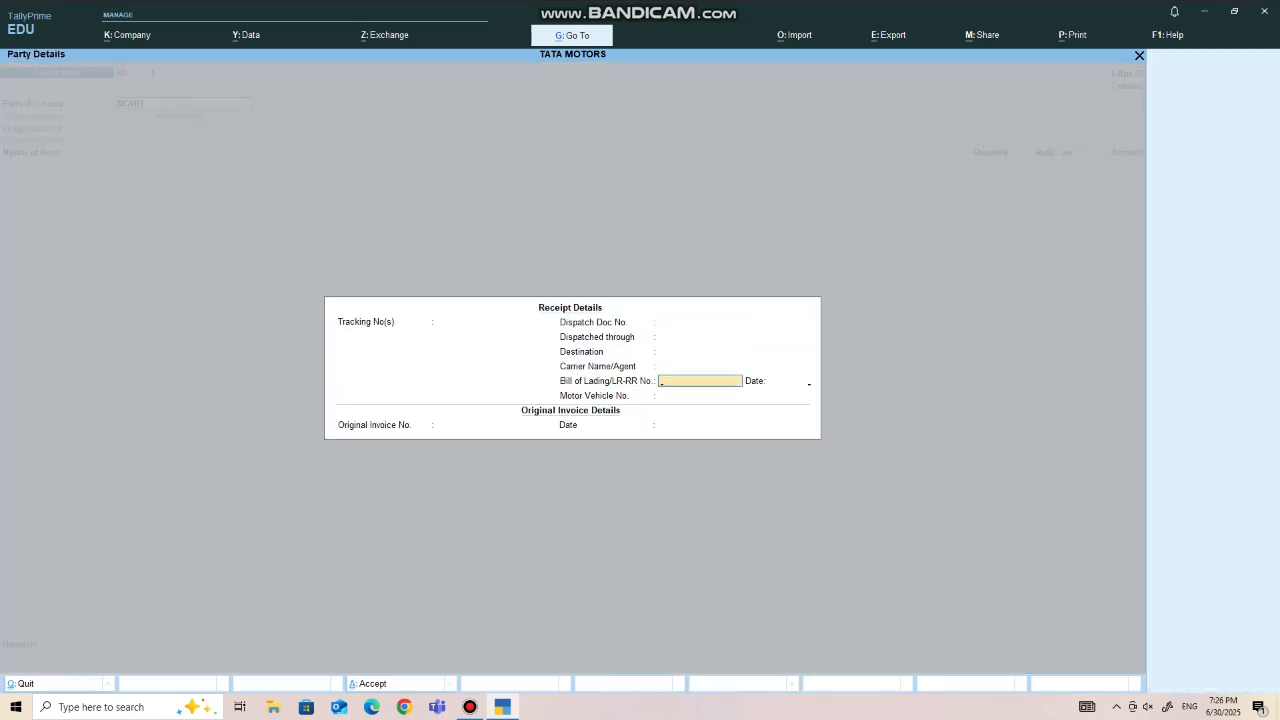
{"action": "key", "text": "Return"}
{"action": "key", "text": "Return"}
{"action": "key", "text": "Return"}
{"action": "key", "text": "Return"}
{"action": "key", "text": "Return"}
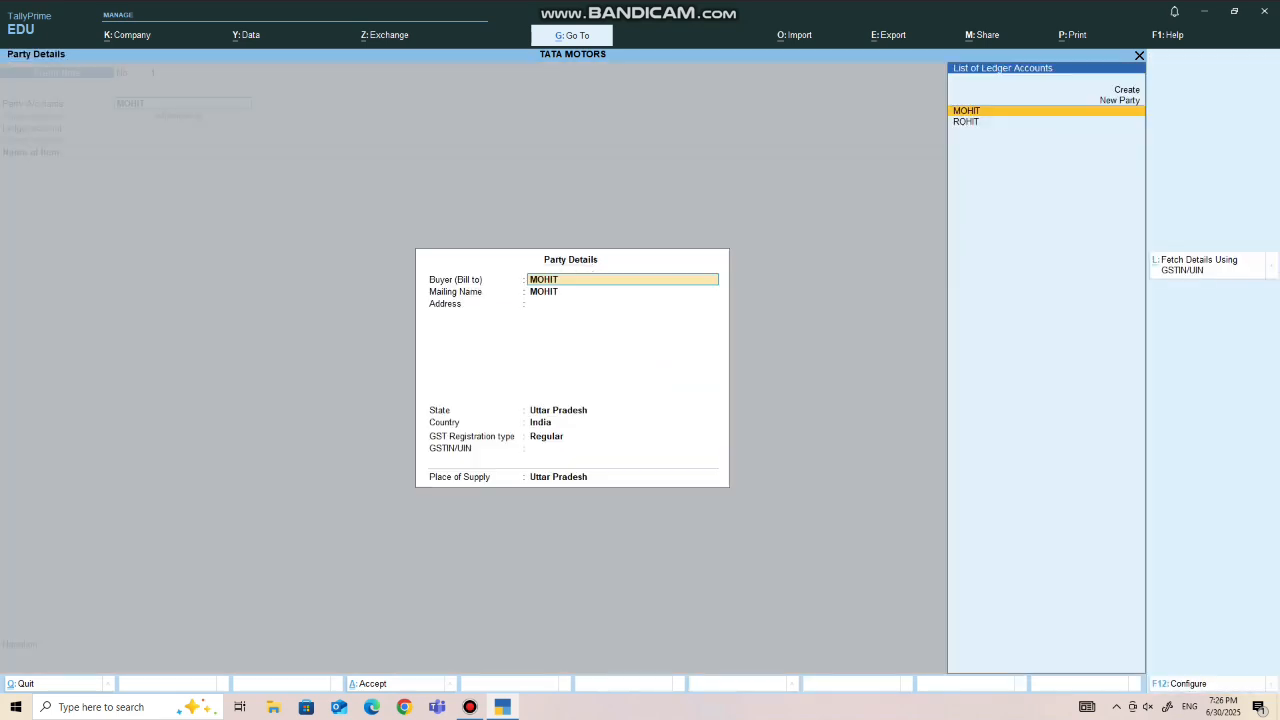
Keep the buyer's default party details with Uttar Pradesh as place of supply, and choose SALES as the ledger account
{"action": "key", "text": "Return"}
{"action": "key", "text": "Return"}
{"action": "key", "text": "Return"}
{"action": "key", "text": "Return"}
{"action": "key", "text": "Return"}
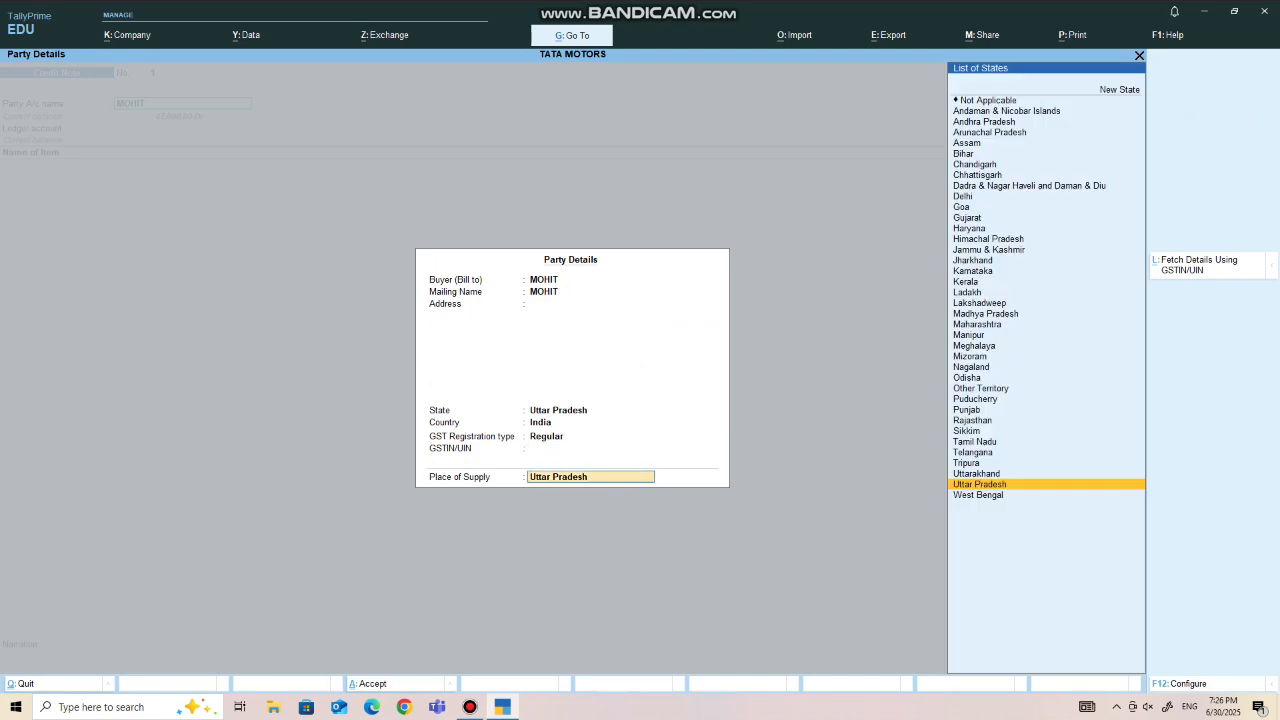
{"action": "key", "text": "Return"}
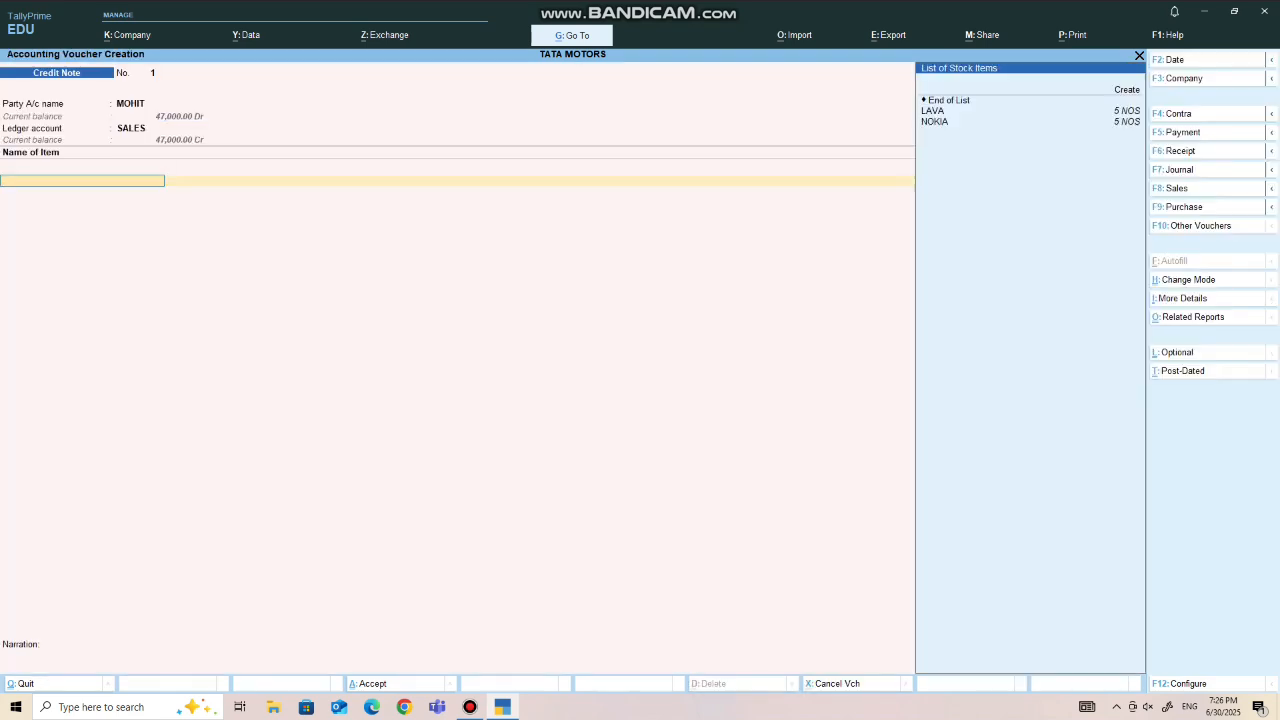
Add the item LAVA to the credit note with quantity 2 NOS at a rate of 1500
{"action": "key", "text": "Down"}
{"action": "key", "text": "Return"}
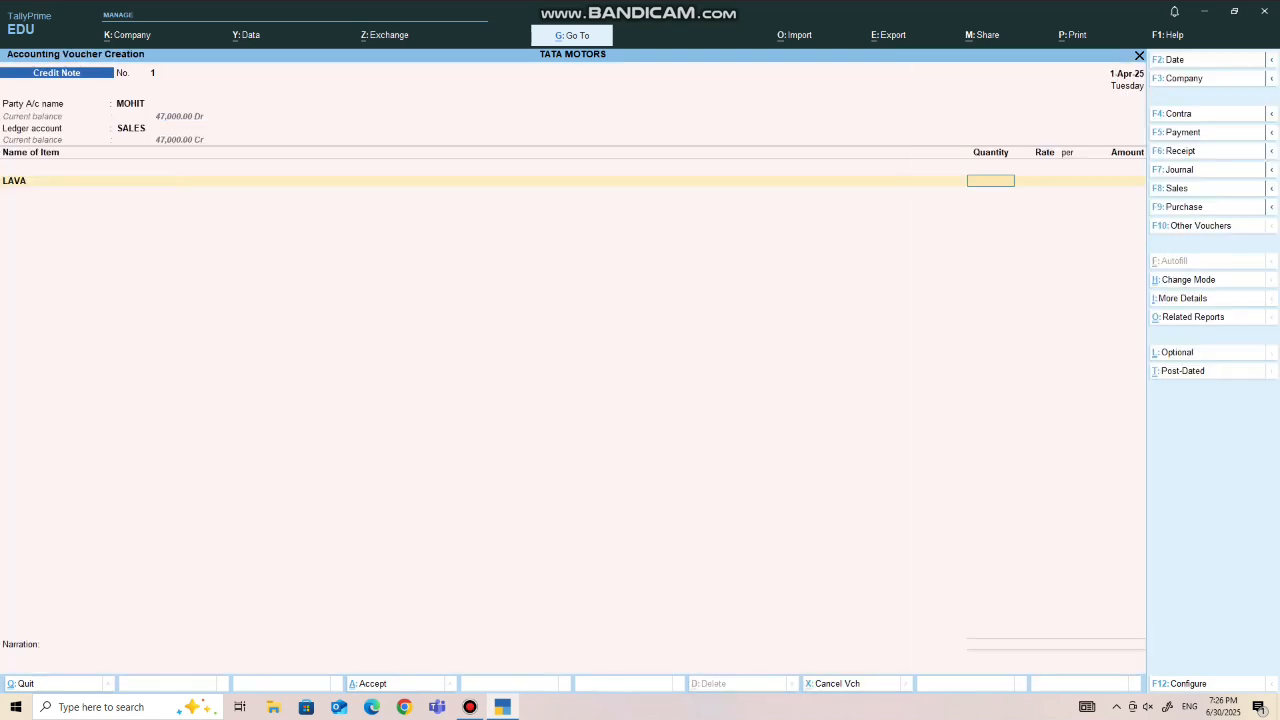
{"action": "type", "text": "2"}
{"action": "key", "text": "Return"}
{"action": "key", "text": "Return"}
{"action": "key", "text": "Return"}
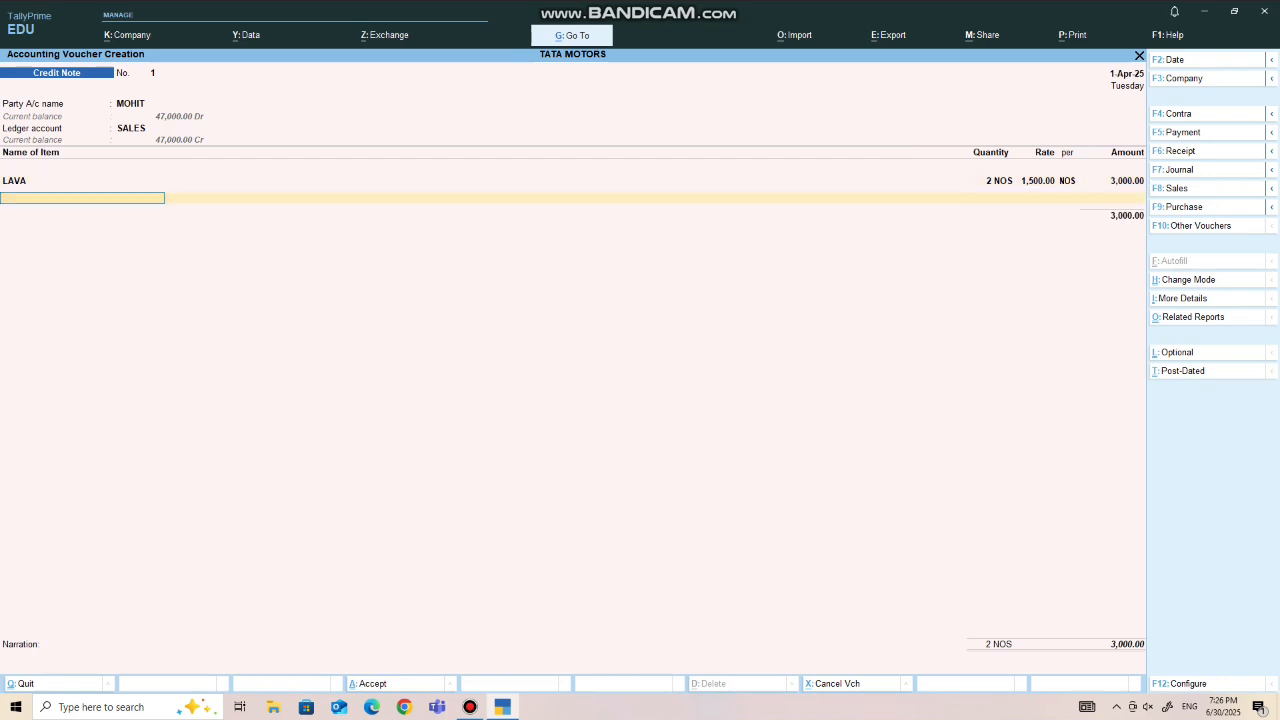
Add the item NOKIA to the credit note with quantity 2 NOS at a rate of 1600
{"action": "key", "text": "Down"}
{"action": "key", "text": "Down"}
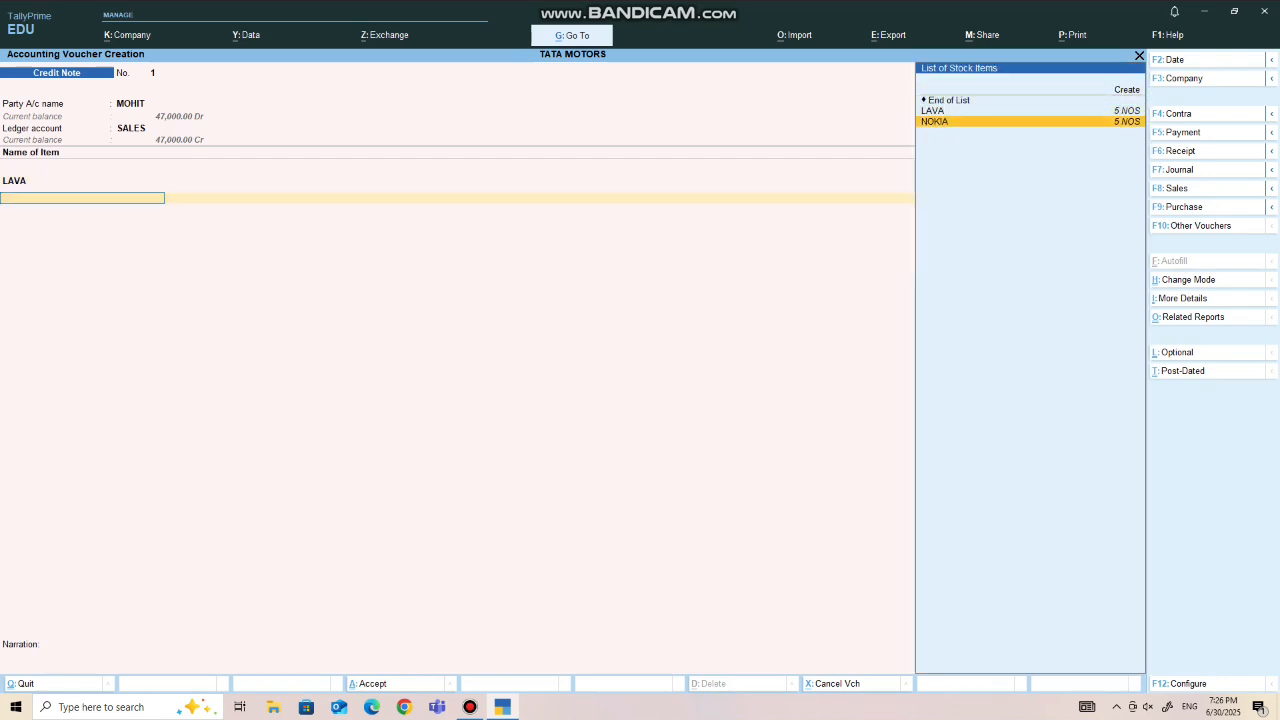
{"action": "key", "text": "Return"}
{"action": "key", "text": "Return"}
{"action": "key", "text": "BackSpace"}
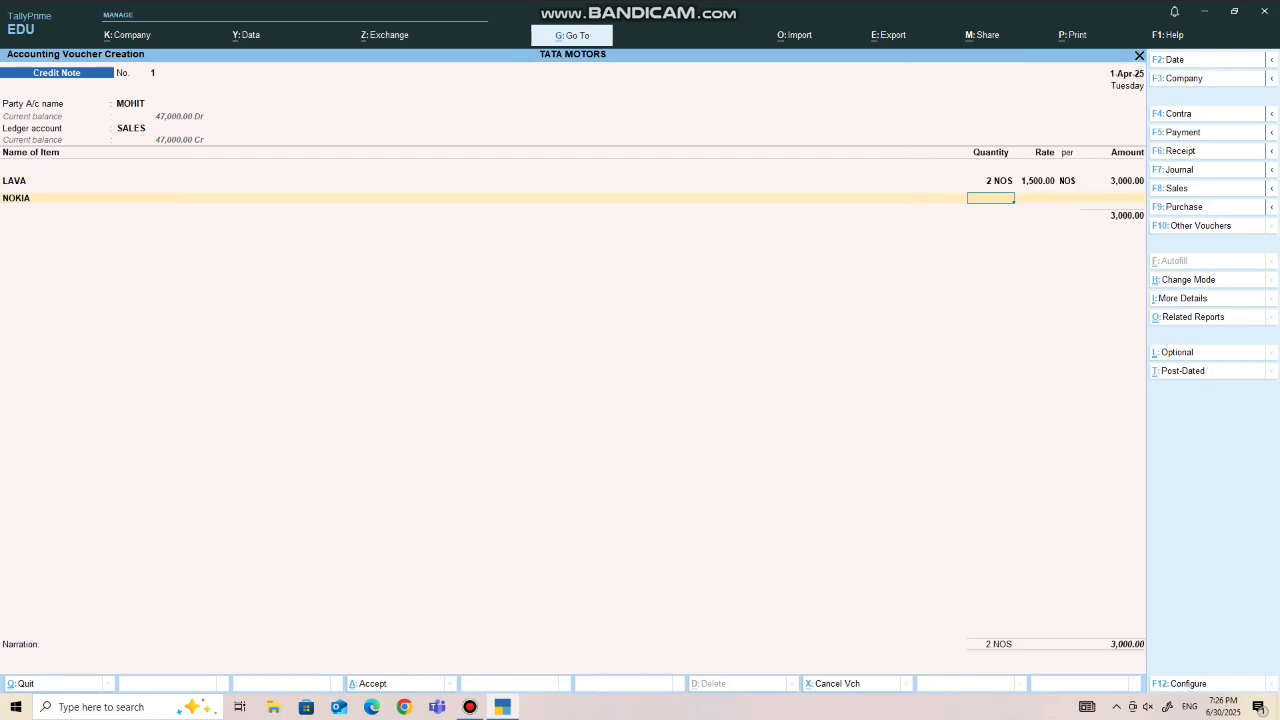
{"action": "type", "text": "2"}
{"action": "key", "text": "Return"}
{"action": "key", "text": "Return"}
{"action": "key", "text": "Return"}
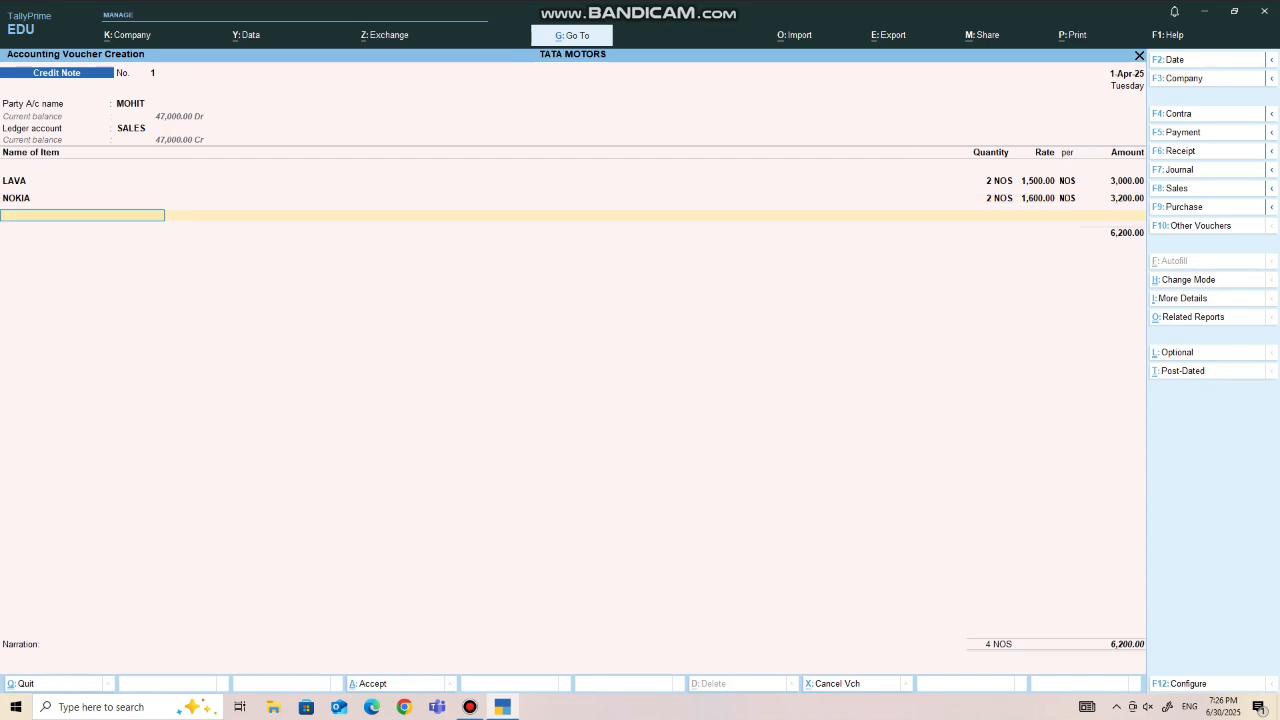
End the credit note's item list, leave the narration empty, and save the voucher
{"action": "key", "text": "Return"}
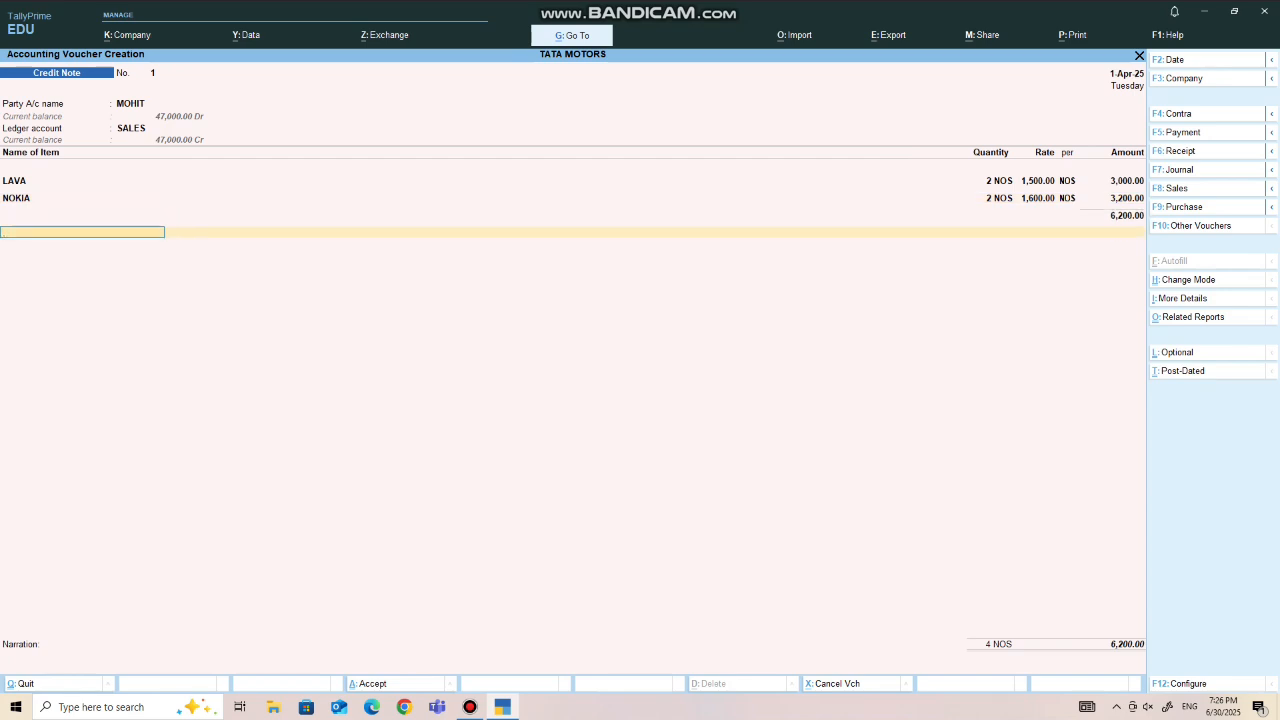
{"action": "key", "text": "Return"}
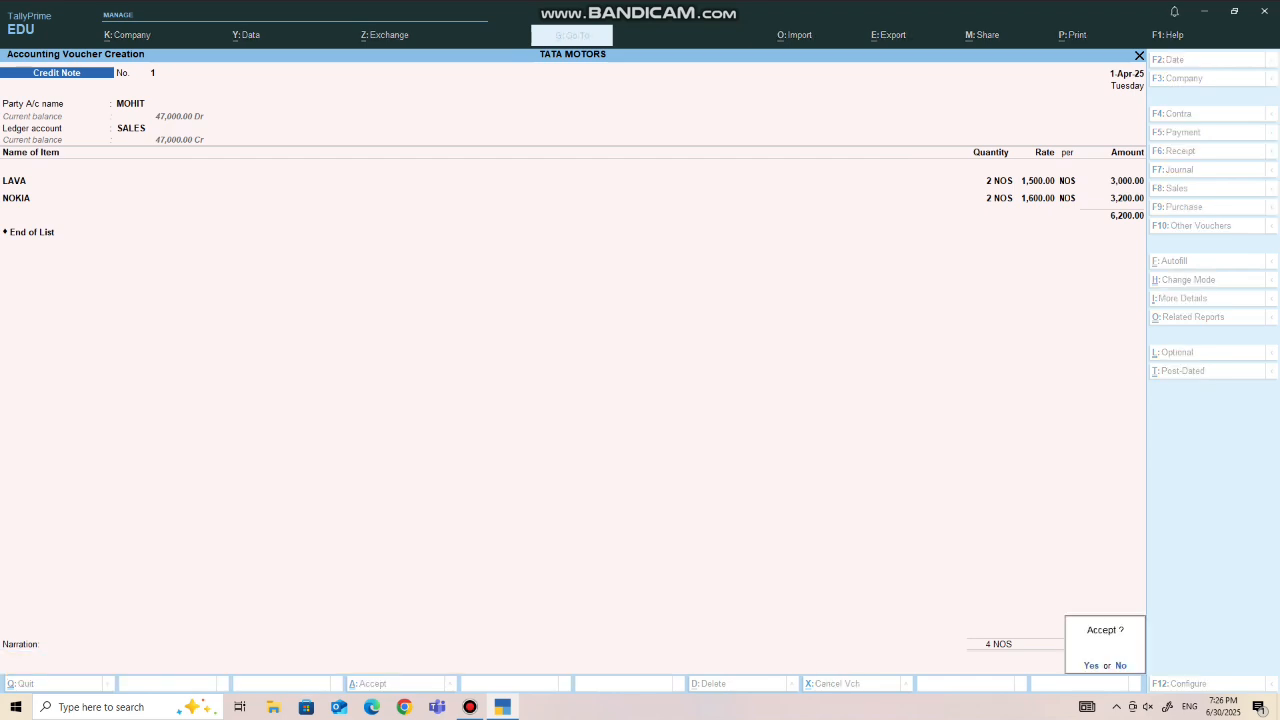
{"action": "key", "text": "Return"}
Quit the Credit Note screen and reopen the Stock Summary for the MOBILE group
{"action": "key", "text": "Escape"}
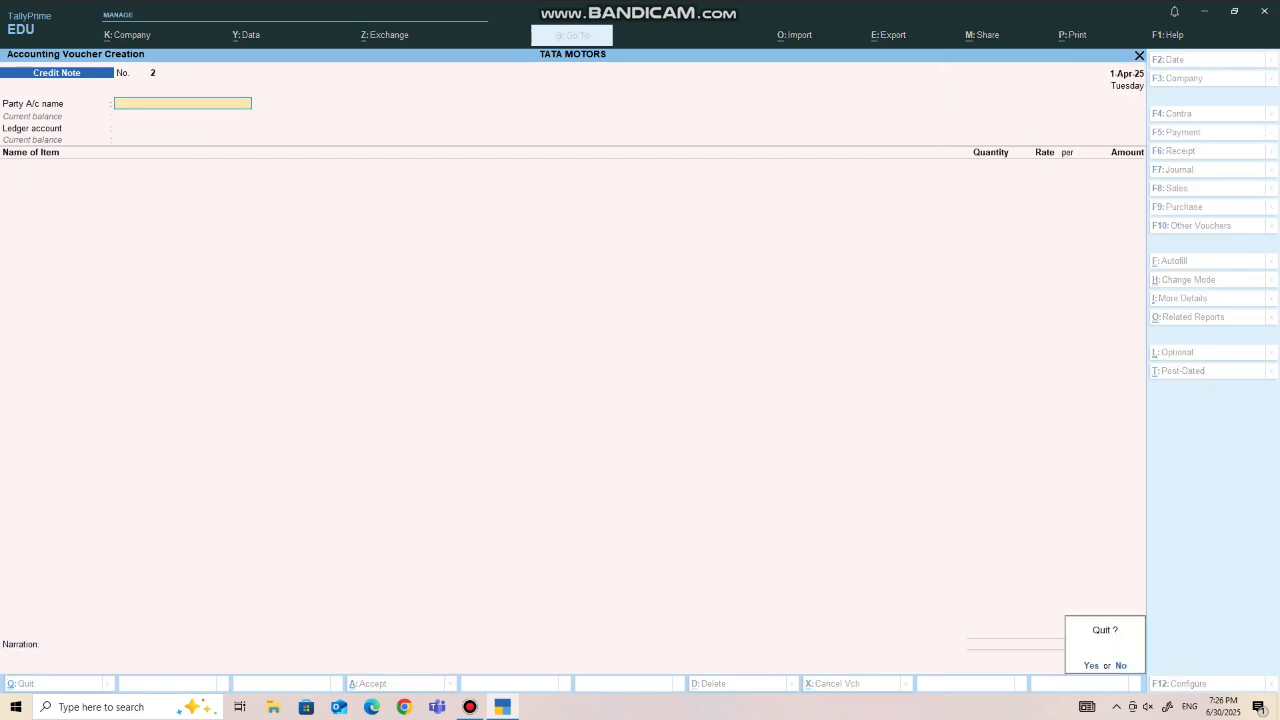
{"action": "key", "text": "Return"}
{"action": "key", "text": "Down"}
{"action": "key", "text": "Down"}
{"action": "key", "text": "Down"}
{"action": "key", "text": "Down"}
{"action": "key", "text": "Down"}
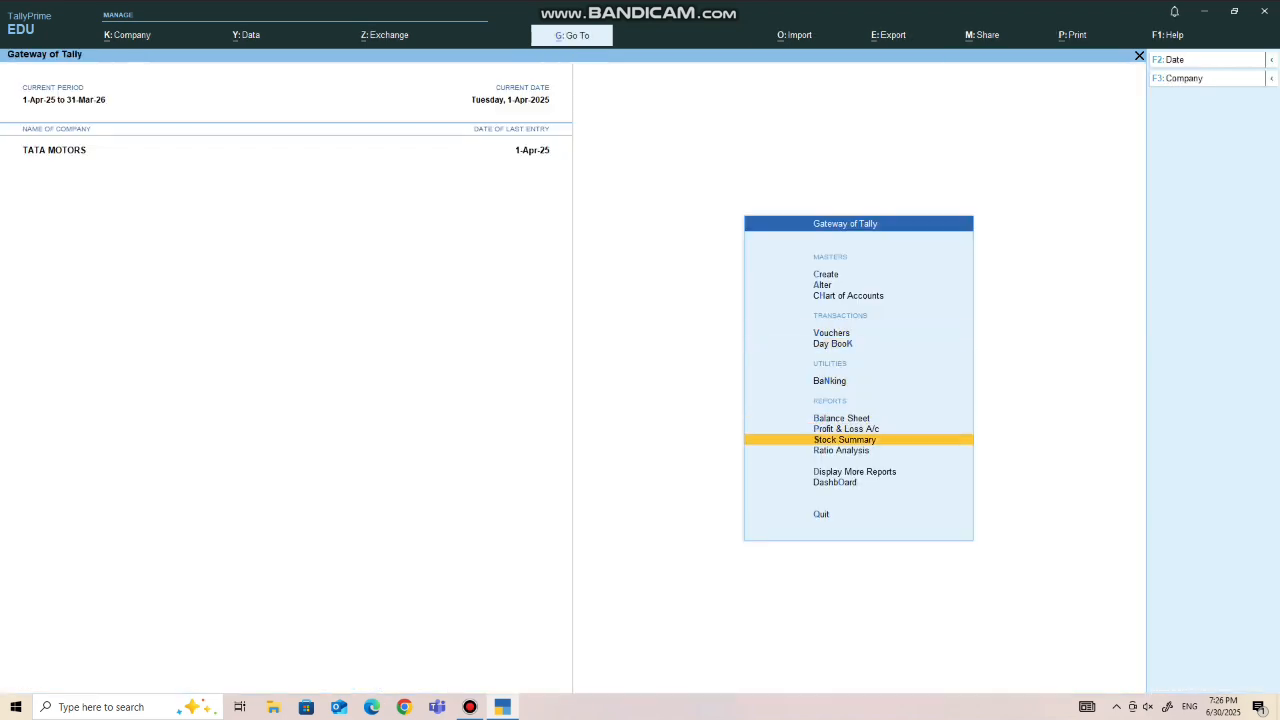
{"action": "key", "text": "Return"}
{"action": "key", "text": "Return"}
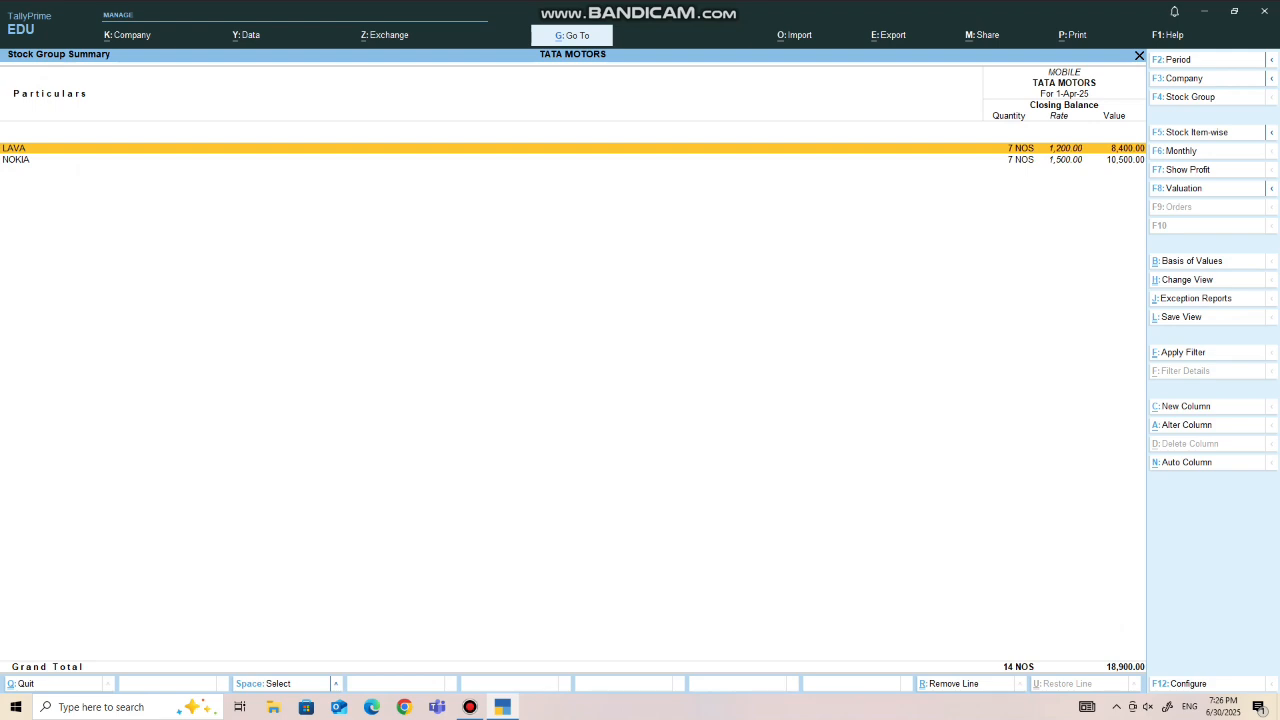
Examine LAVA's April vouchers in the detailed view including the credit note, then return to the MOBILE group summary
{"action": "key", "text": "Return"}
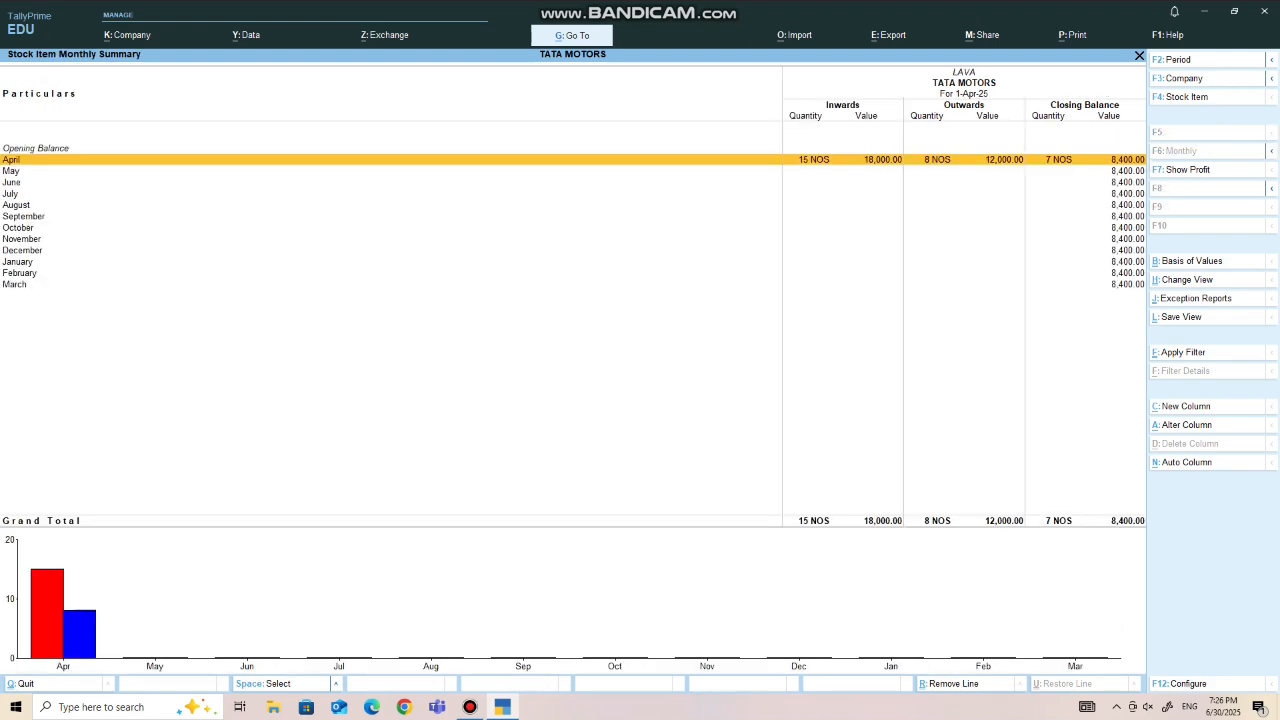
{"action": "key", "text": "Return"}
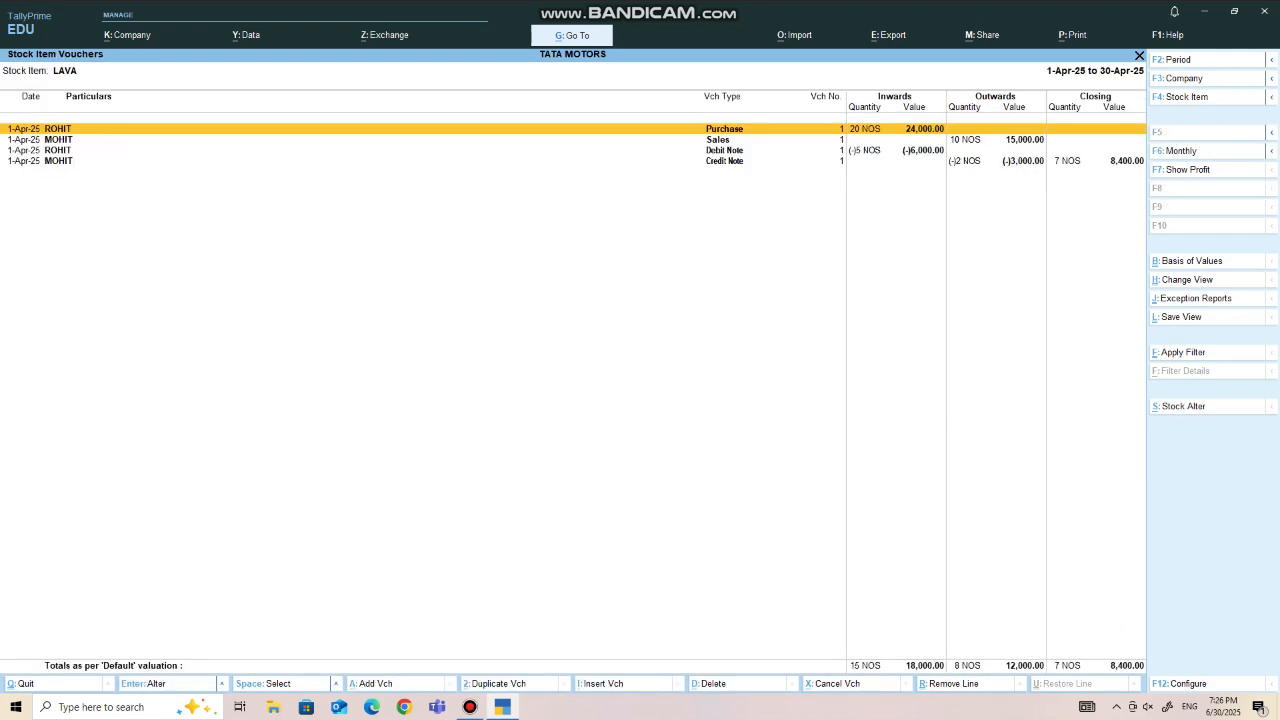
{"action": "key", "text": "alt+F5"}
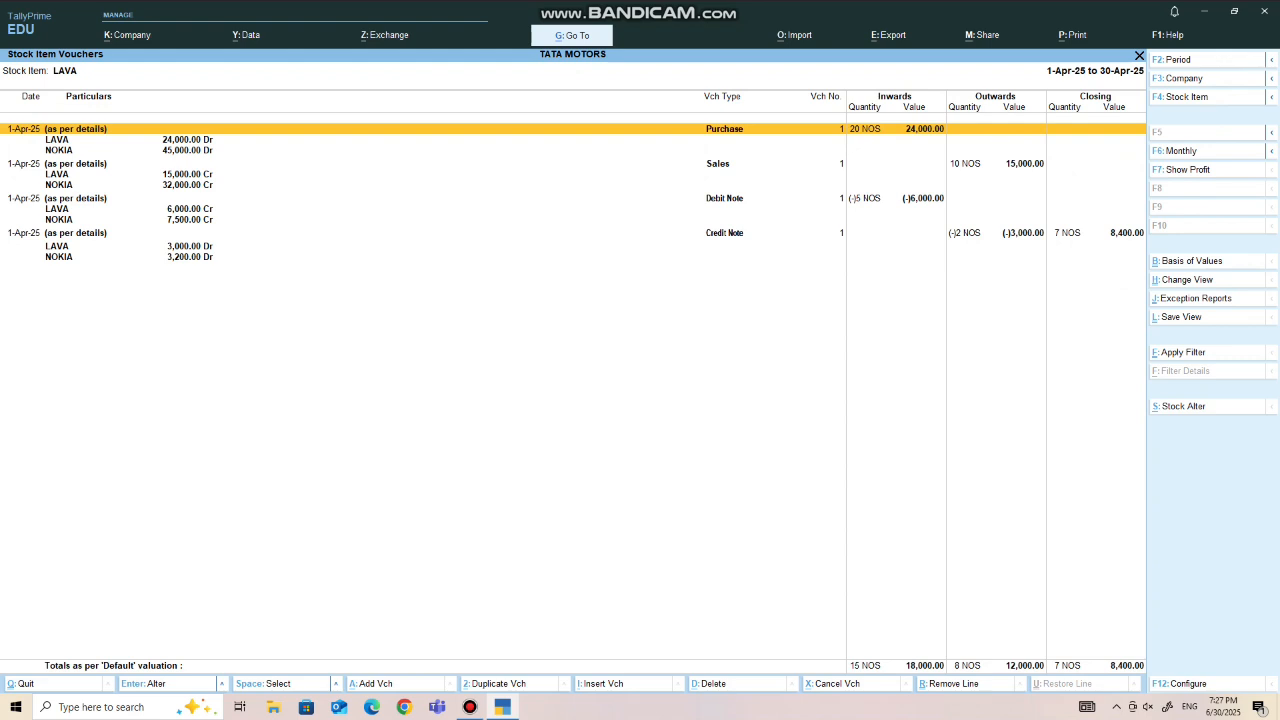
{"action": "key", "text": "Escape"}
{"action": "key", "text": "Escape"}
Open NOKIA's April vouchers and examine them in the detailed view, including the credit note
{"action": "key", "text": "Down"}
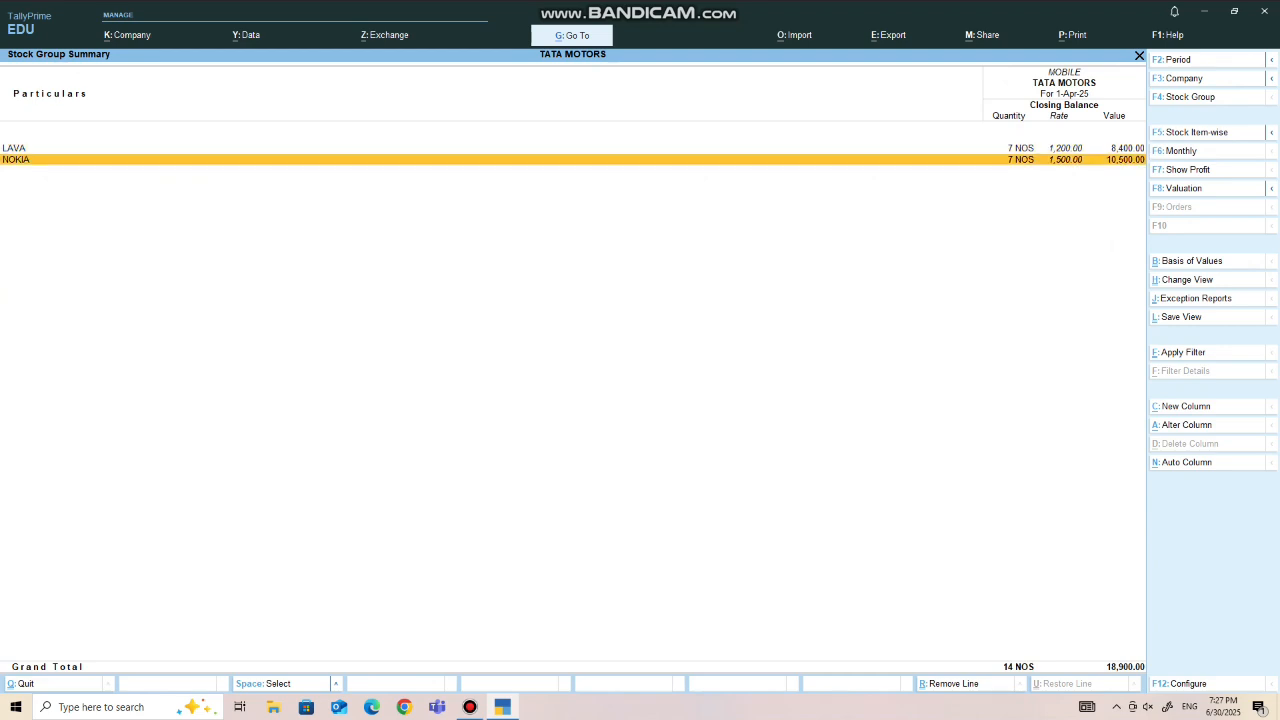
{"action": "key", "text": "Return"}
{"action": "key", "text": "Return"}
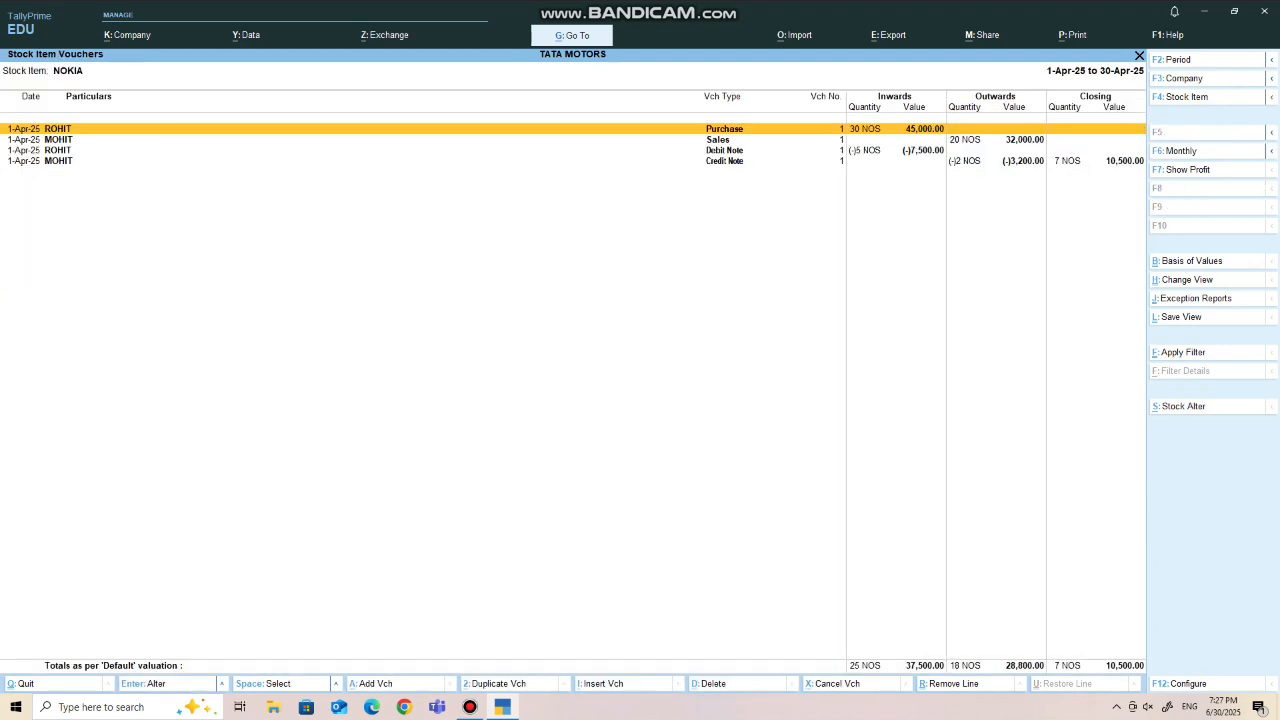
{"action": "key", "text": "alt"}
{"action": "key", "text": "alt+F5"}
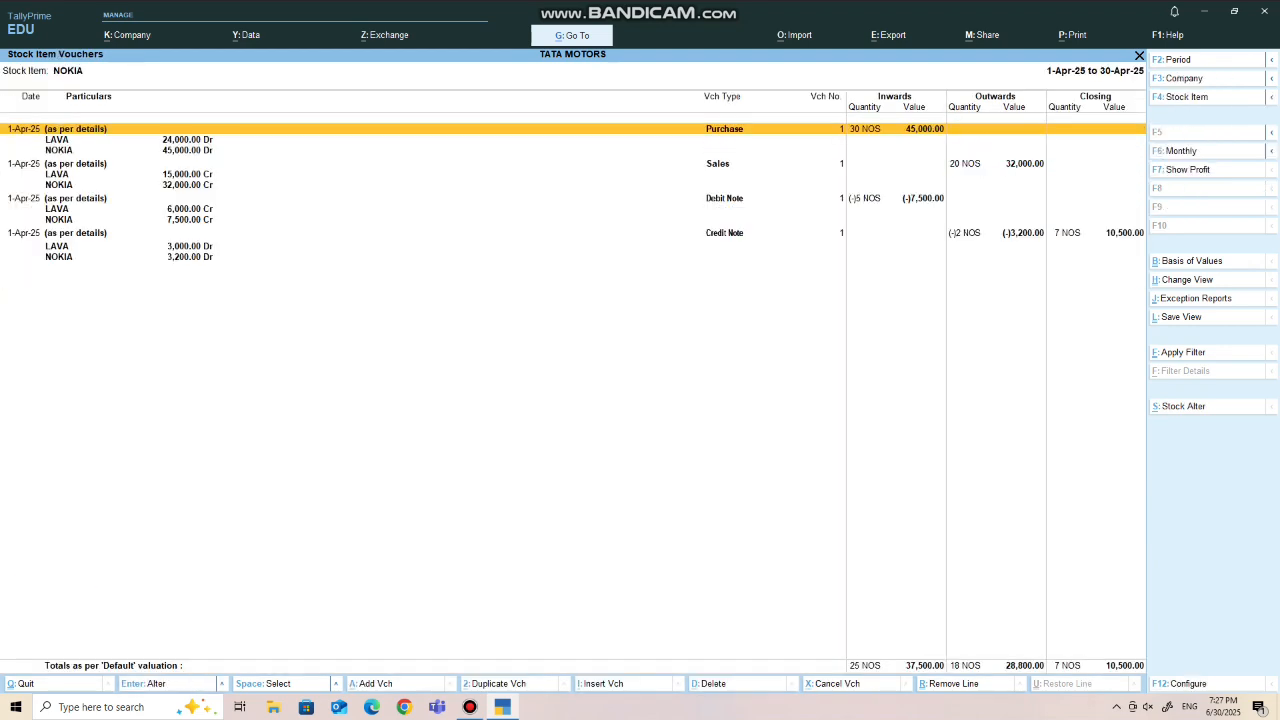